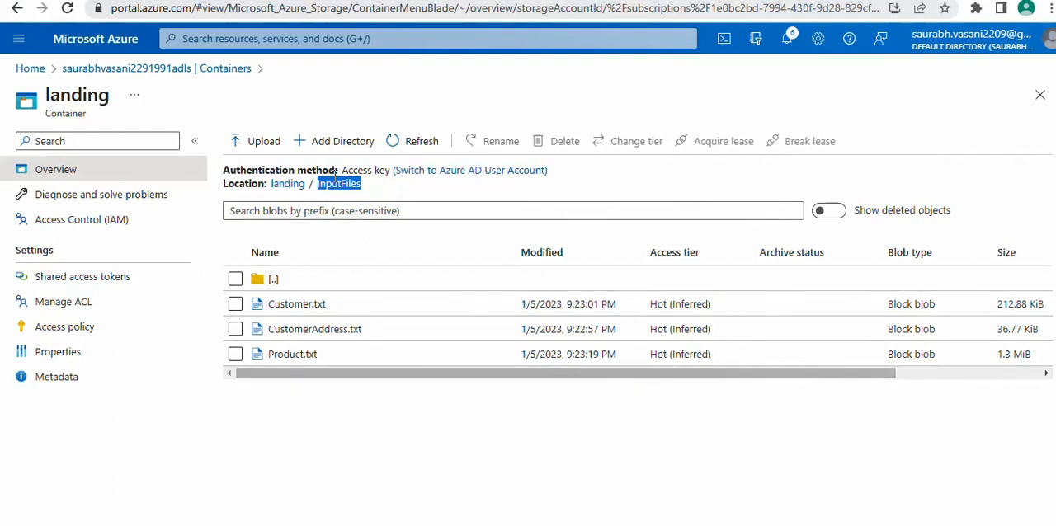
Switch to the Azure Data Factory authoring page and create a new pipeline
{"action": "left_click", "coordinate": [89, 2]}
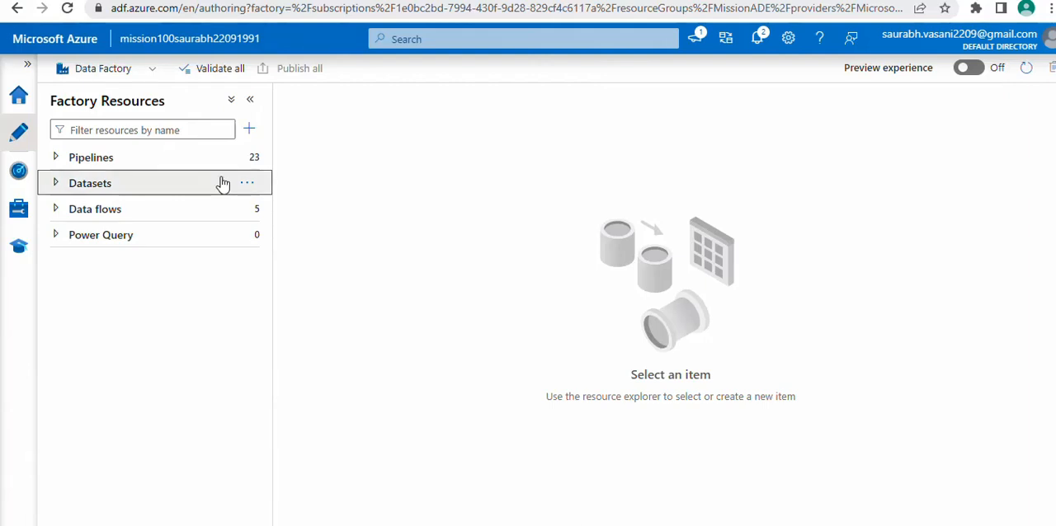
{"action": "left_click", "coordinate": [25, 138]}
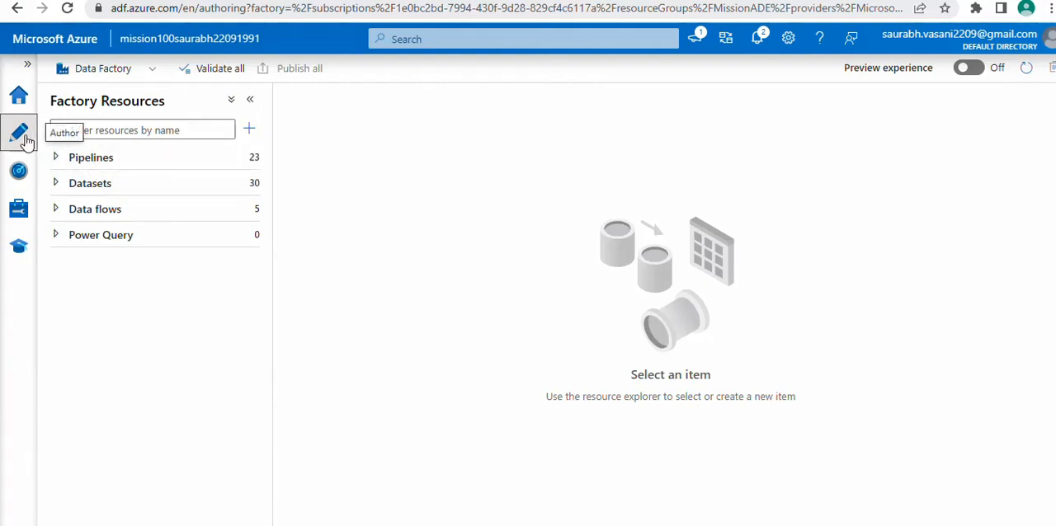
{"action": "left_click", "coordinate": [246, 157]}
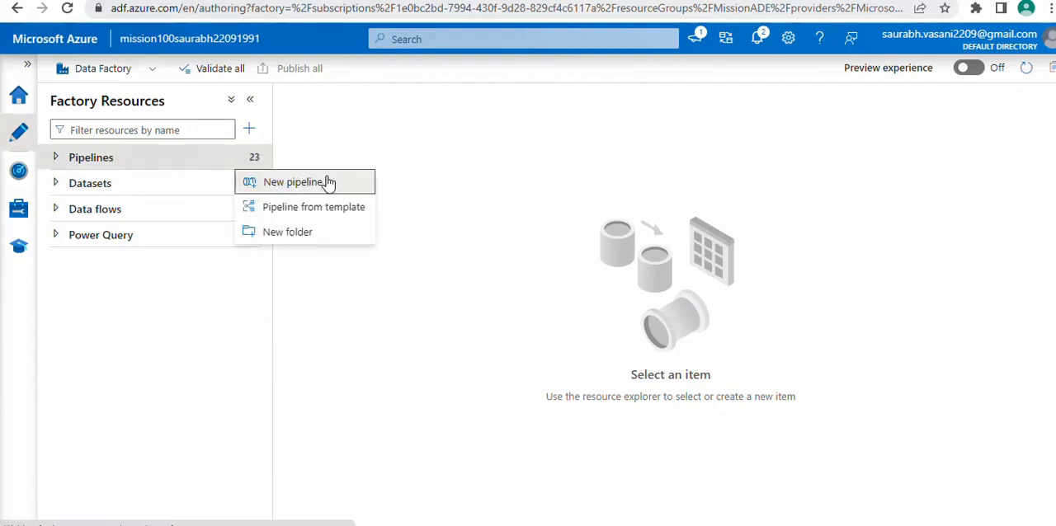
{"action": "left_click", "coordinate": [321, 182]}
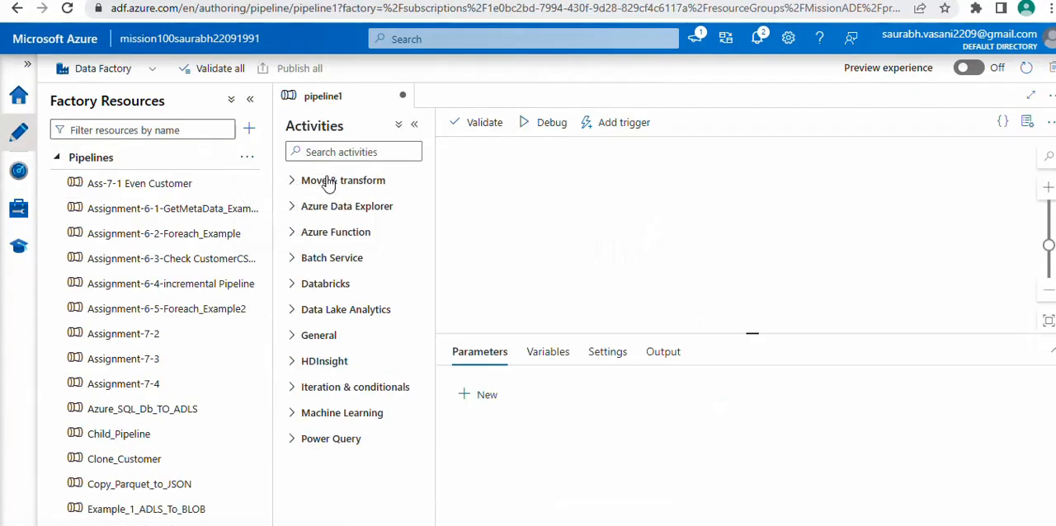
Collapse the list of factory resources and name the new pipeline "Foreach Example"
{"action": "left_click", "coordinate": [250, 99]}
{"action": "double_click", "coordinate": [907, 236]}
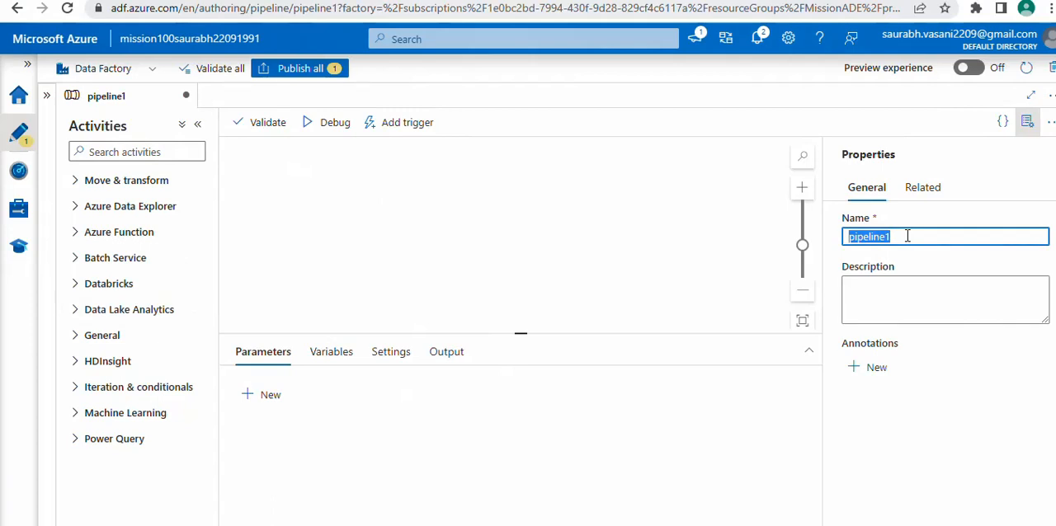
{"action": "type", "text": "Foreach "}
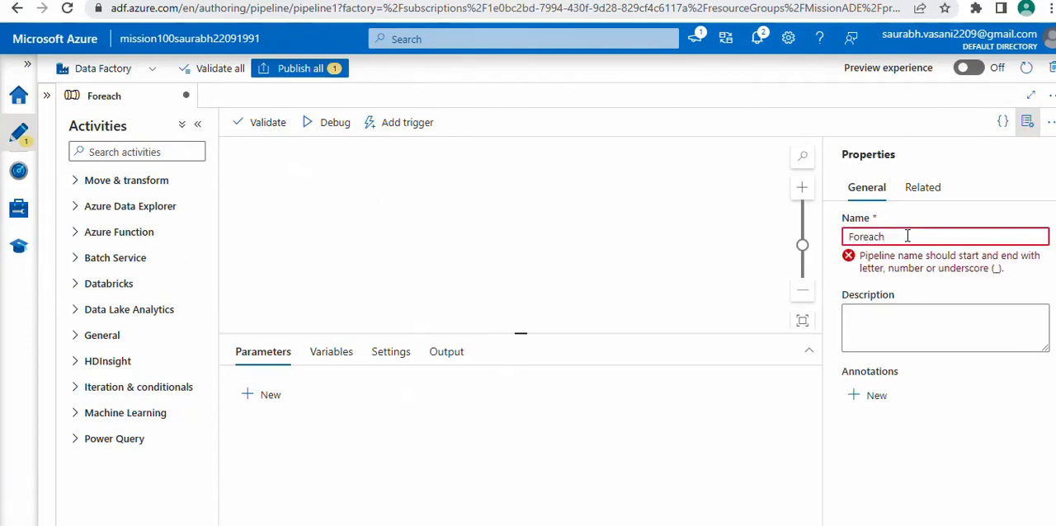
{"action": "type", "text": "Example"}
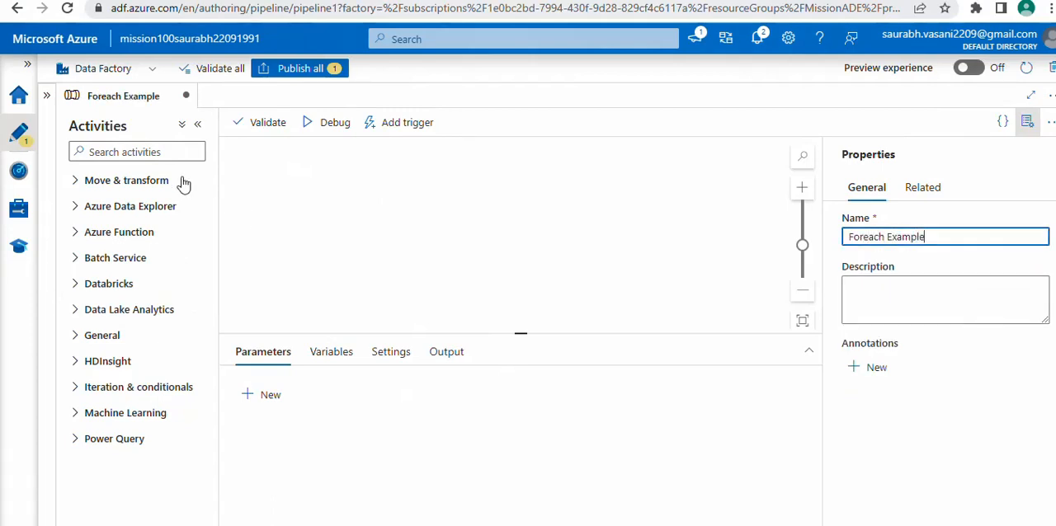
Find the Get Metadata activity, add it to the pipeline canvas and rename it "Get Metadata"
{"action": "left_click", "coordinate": [157, 153]}
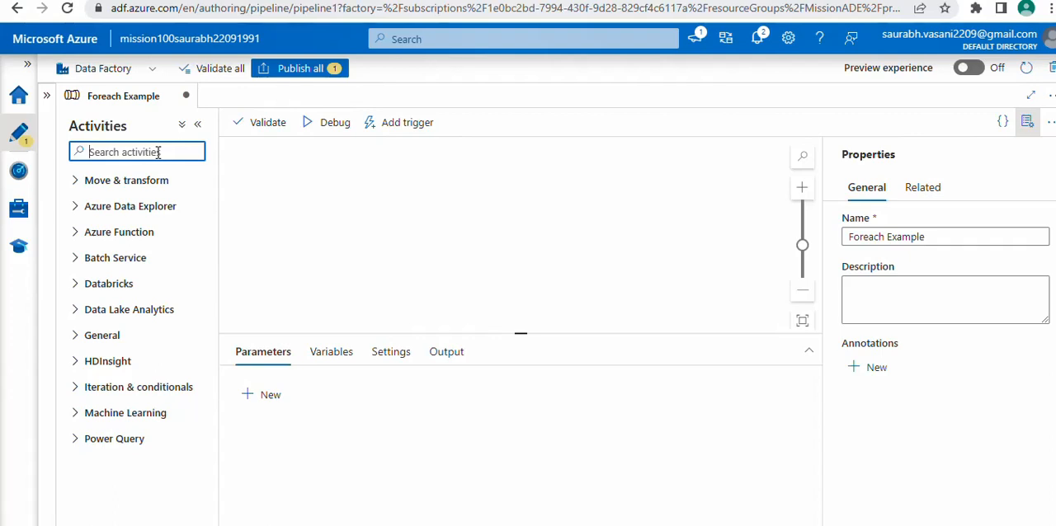
{"action": "type", "text": "get"}
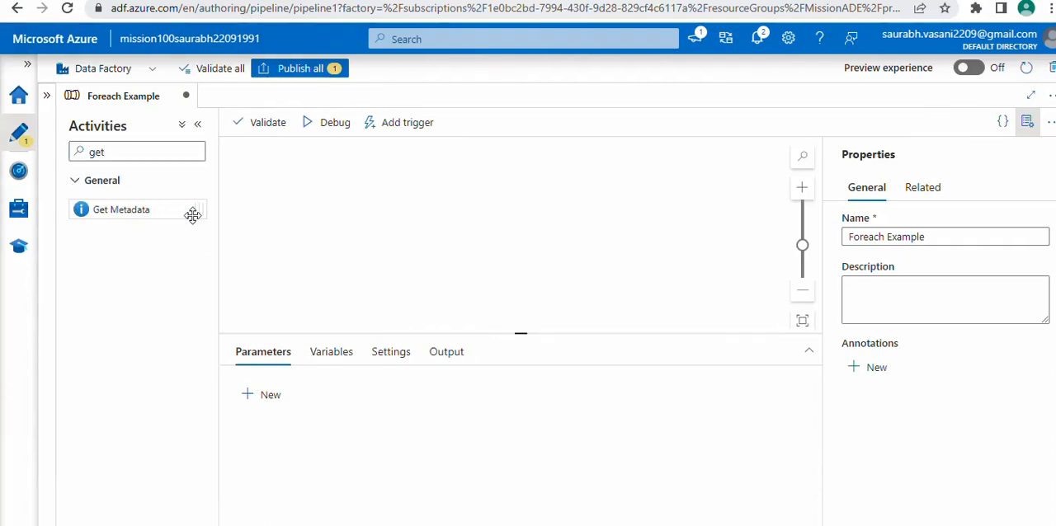
{"action": "left_click_drag", "start_coordinate": [193, 210], "coordinate": [367, 196]}
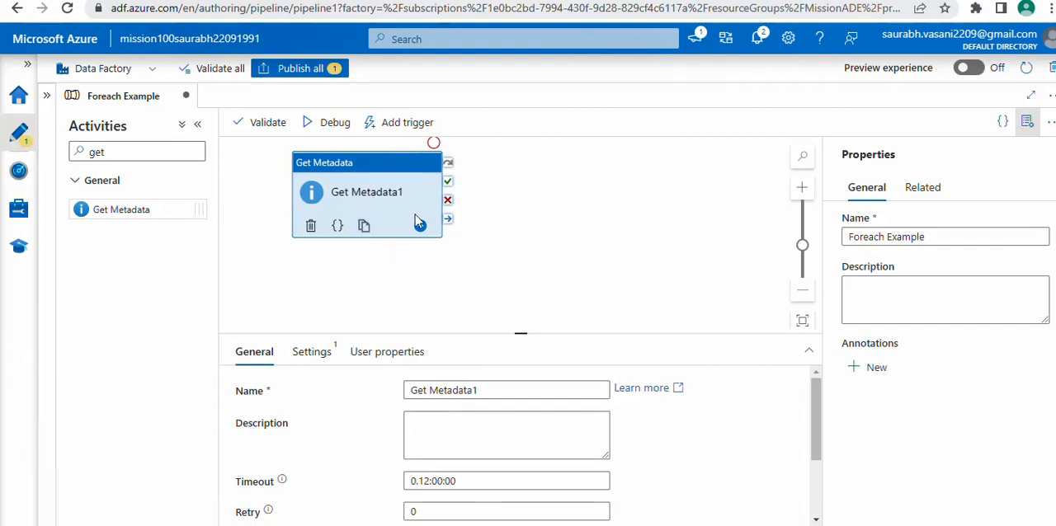
{"action": "left_click", "coordinate": [495, 390]}
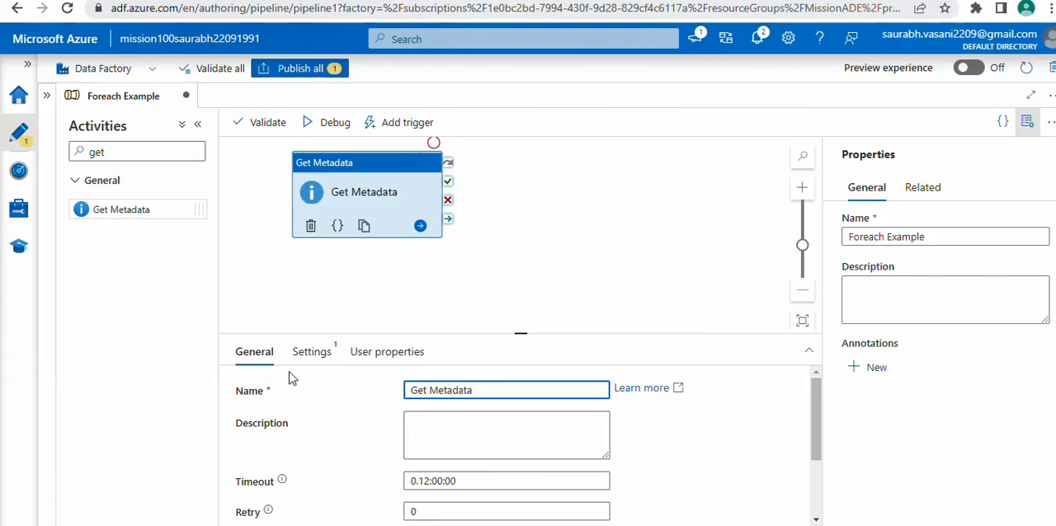
Start a new dataset for the Get Metadata activity, using Azure Data Lake Storage Gen2 and the DelimitedText format
{"action": "left_click", "coordinate": [313, 354]}
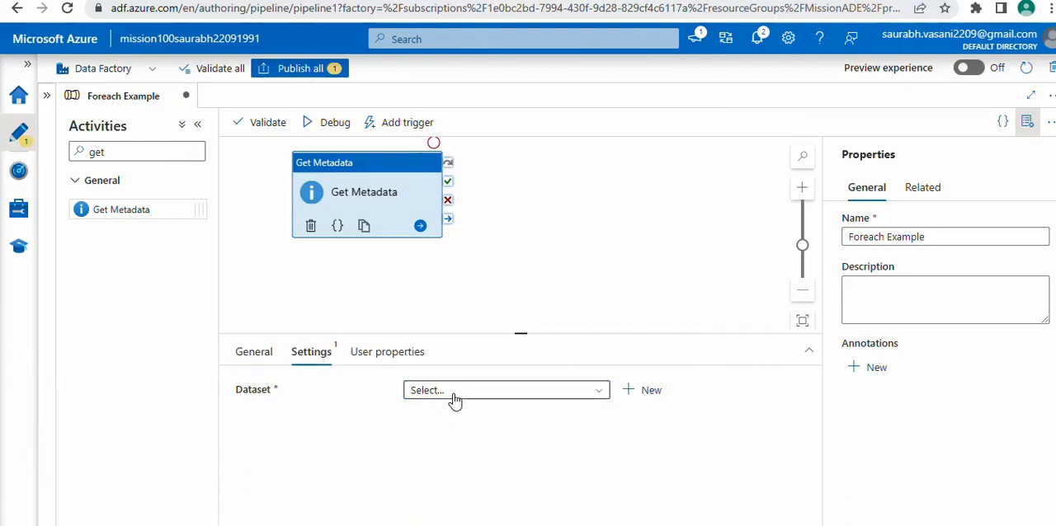
{"action": "left_click", "coordinate": [1027, 124]}
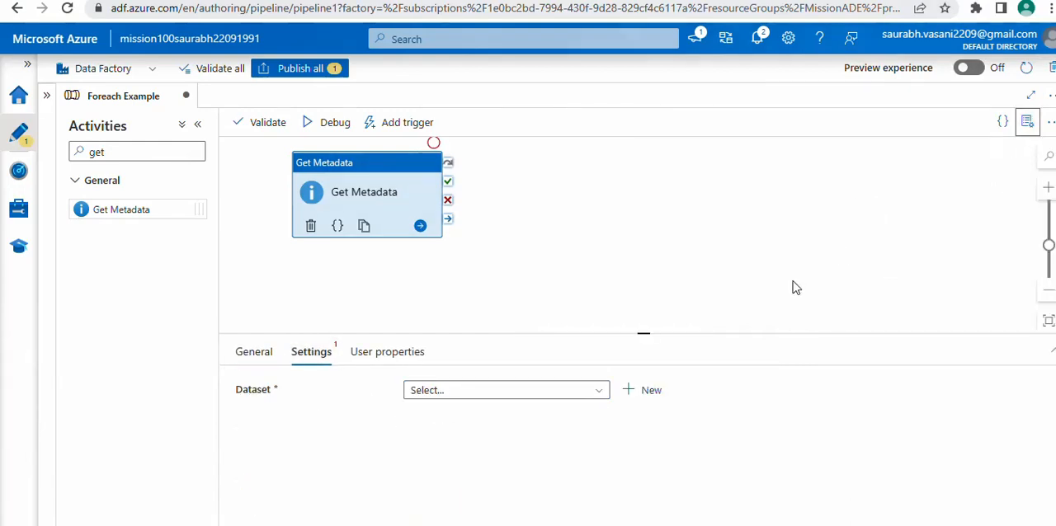
{"action": "left_click", "coordinate": [651, 395]}
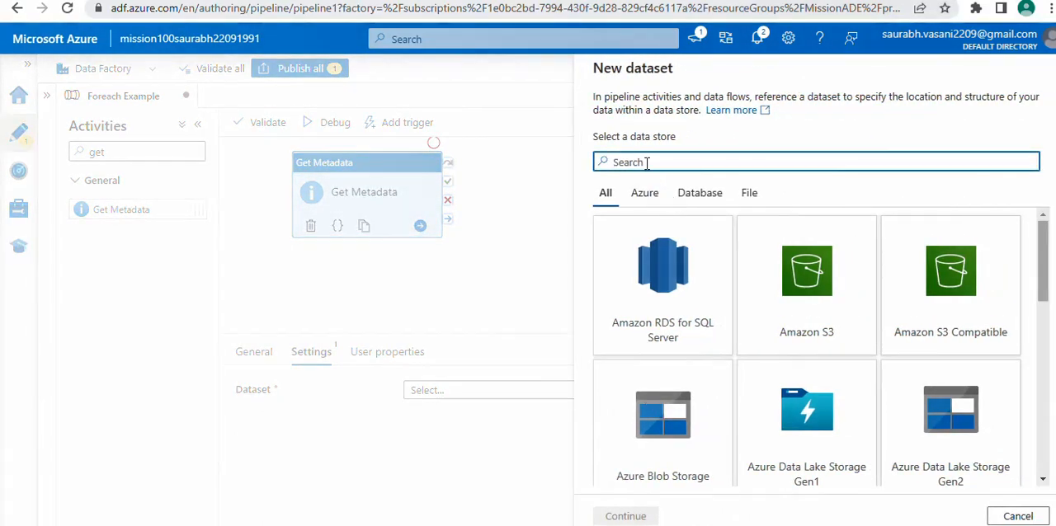
{"action": "type", "text": "data"}
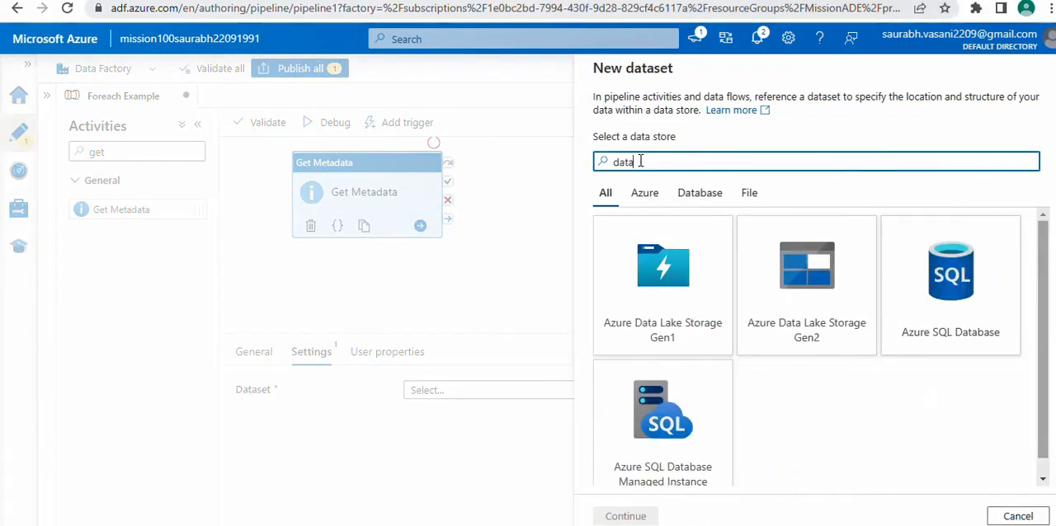
{"action": "left_click", "coordinate": [796, 289]}
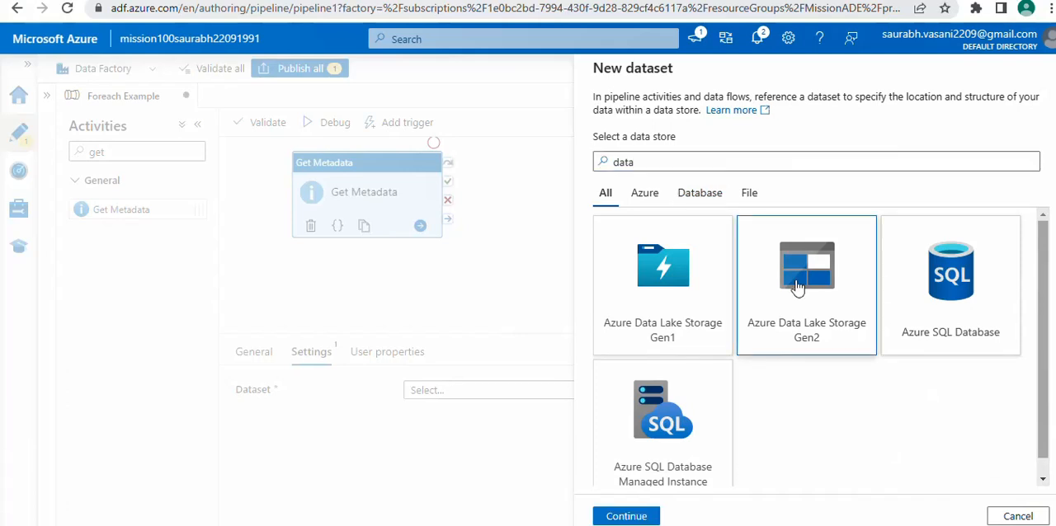
{"action": "left_click", "coordinate": [631, 517]}
{"action": "left_click", "coordinate": [949, 189]}
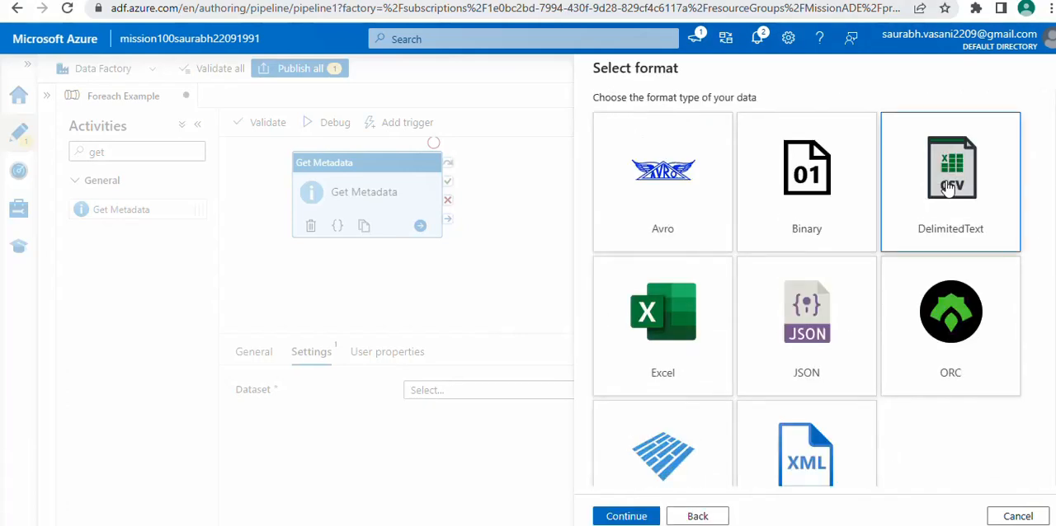
{"action": "left_click", "coordinate": [624, 516]}
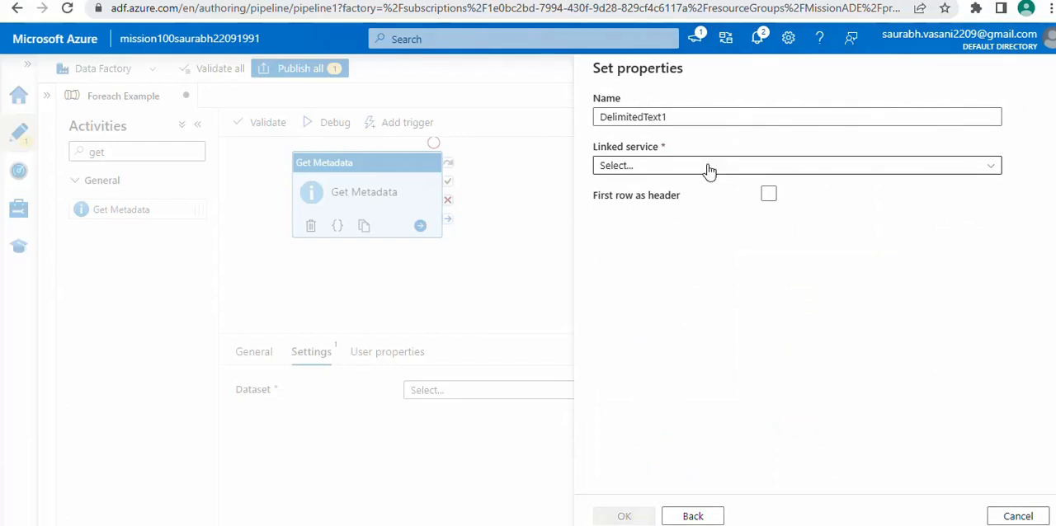
Name the dataset DS_ADLS_Inputfiles and choose ADLS_LS as its linked service
{"action": "double_click", "coordinate": [685, 118]}
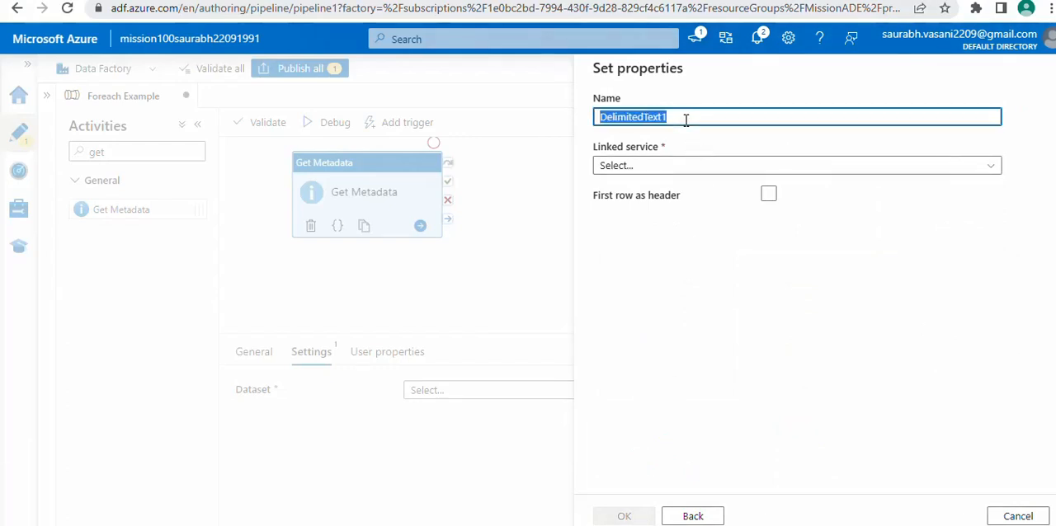
{"action": "type", "text": "DS_ADL"}
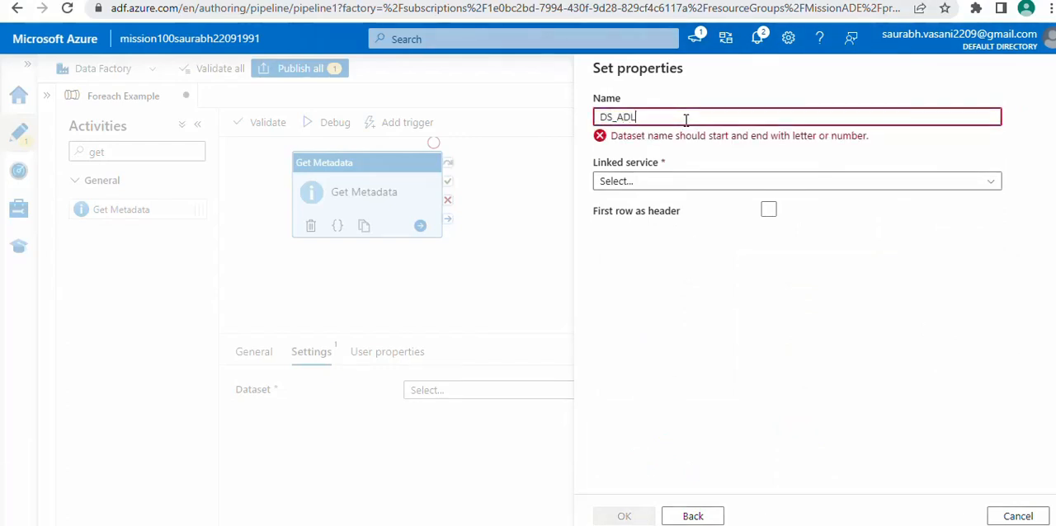
{"action": "type", "text": "S_Input"}
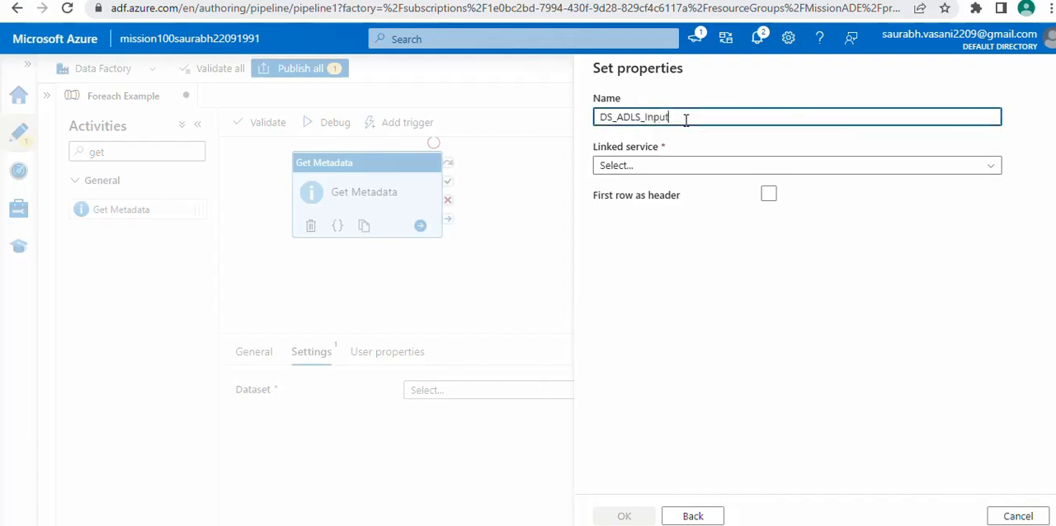
{"action": "type", "text": "files"}
{"action": "left_click", "coordinate": [652, 169]}
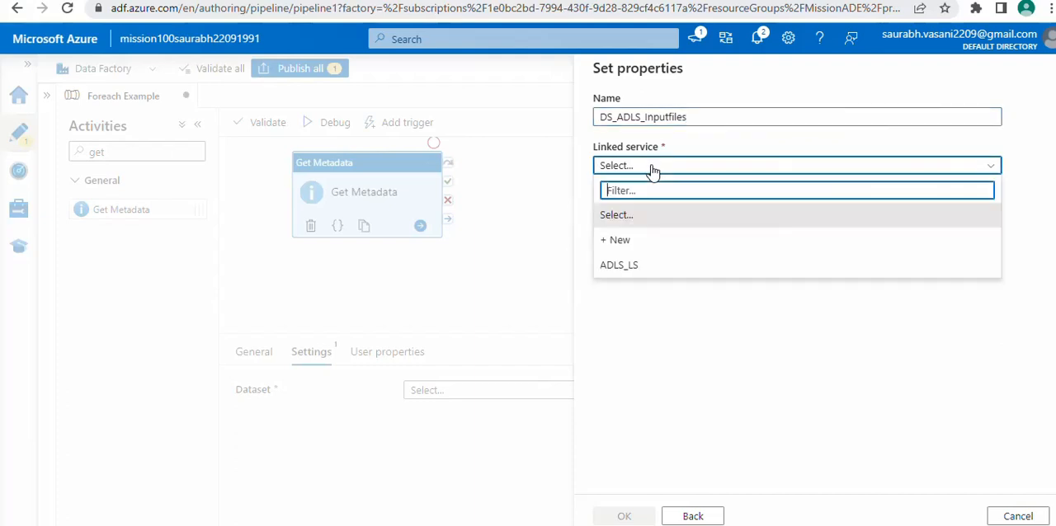
{"action": "left_click", "coordinate": [617, 269]}
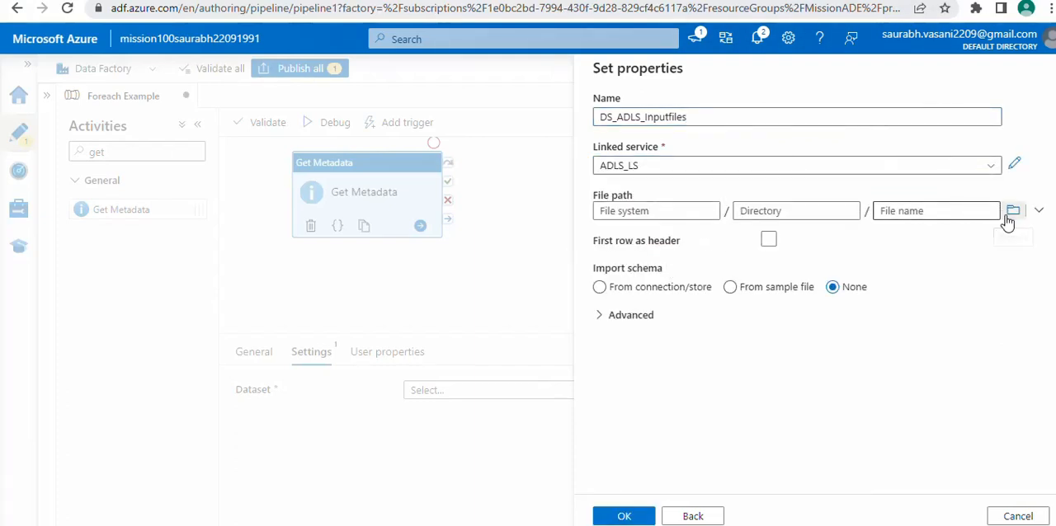
Set the dataset's file path to the InputFiles folder in the landing container and create the dataset
{"action": "left_click", "coordinate": [1013, 213]}
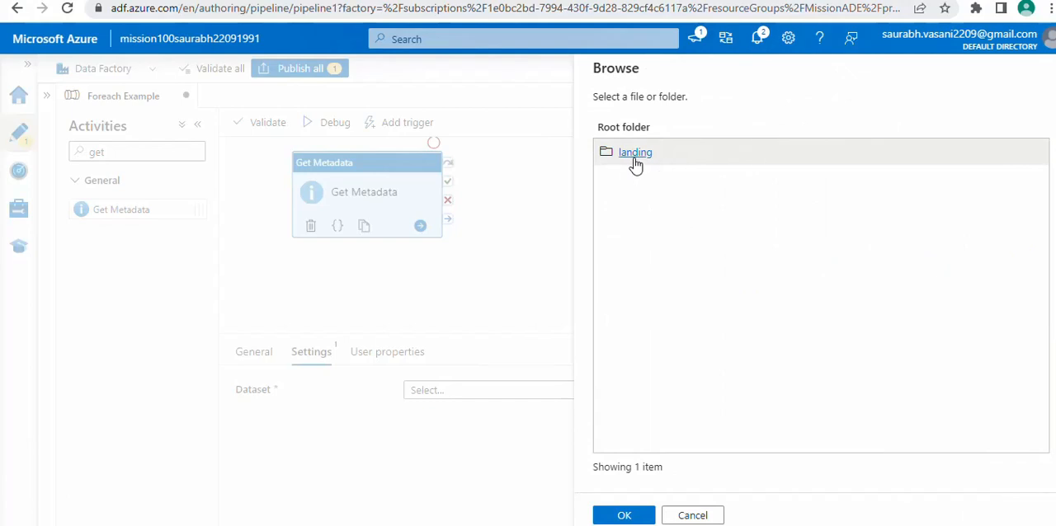
{"action": "left_click", "coordinate": [635, 154]}
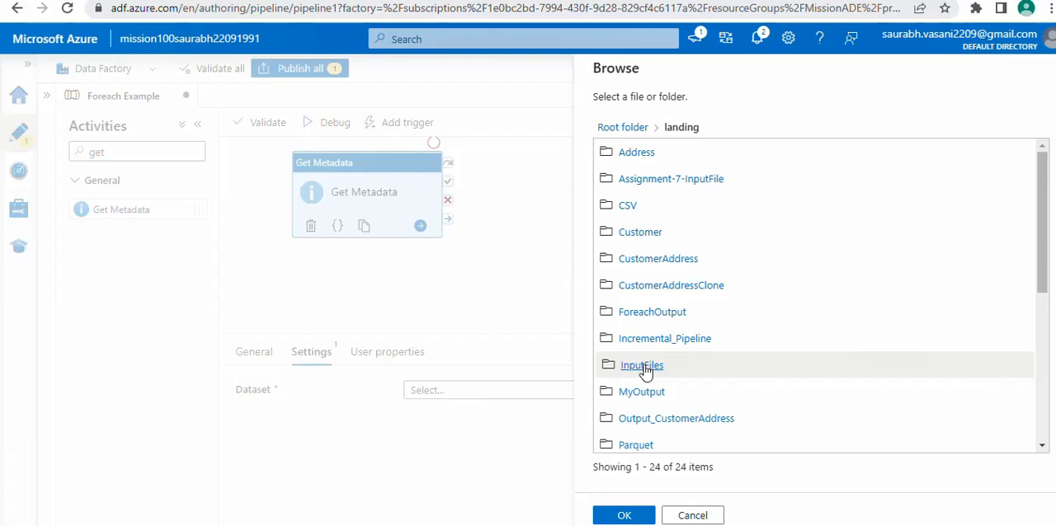
{"action": "left_click", "coordinate": [645, 367]}
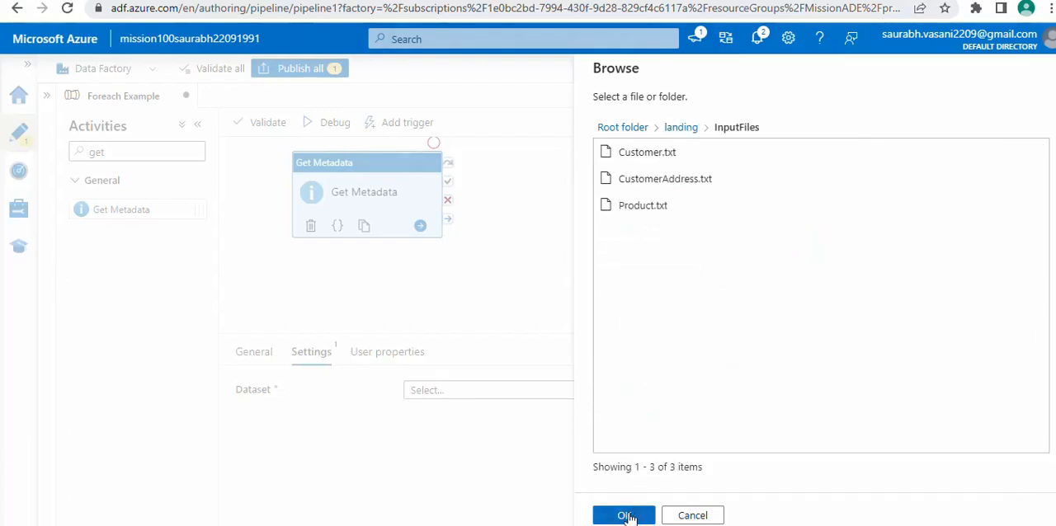
{"action": "left_click", "coordinate": [620, 516]}
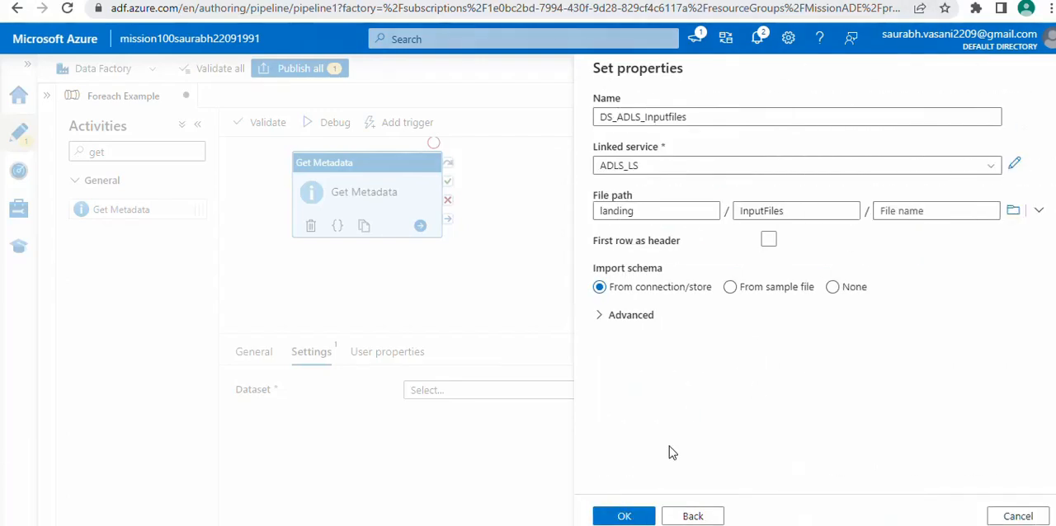
{"action": "left_click", "coordinate": [622, 516]}
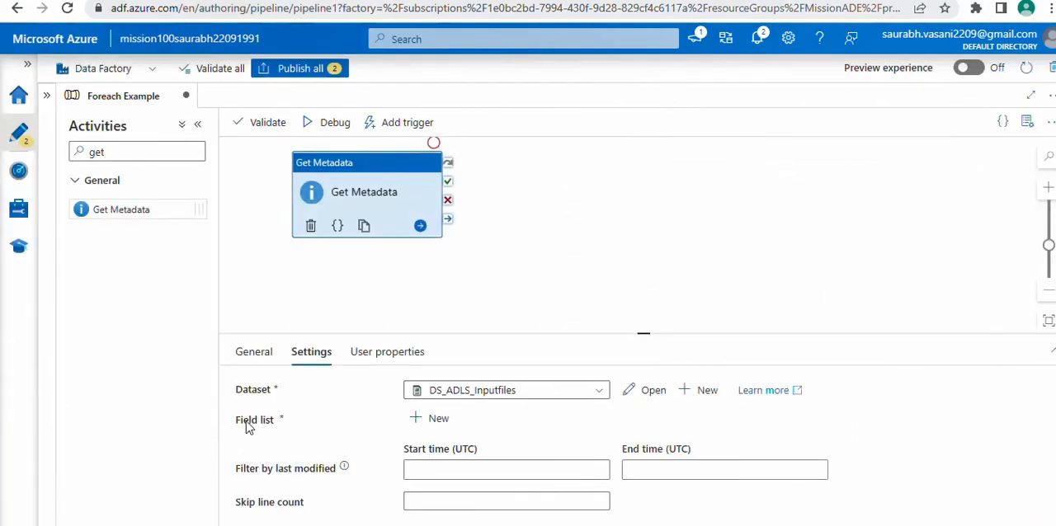
Add a field list argument to the Get Metadata activity and set it to Child items
{"action": "left_click", "coordinate": [435, 418]}
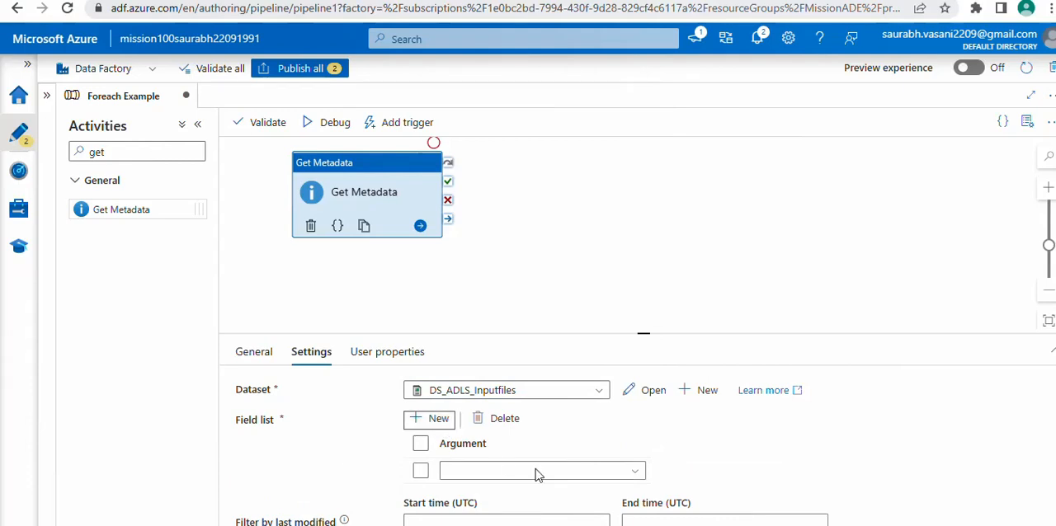
{"action": "scroll", "coordinate": [536, 476], "scroll_direction": "down", "scroll_amount": 1}
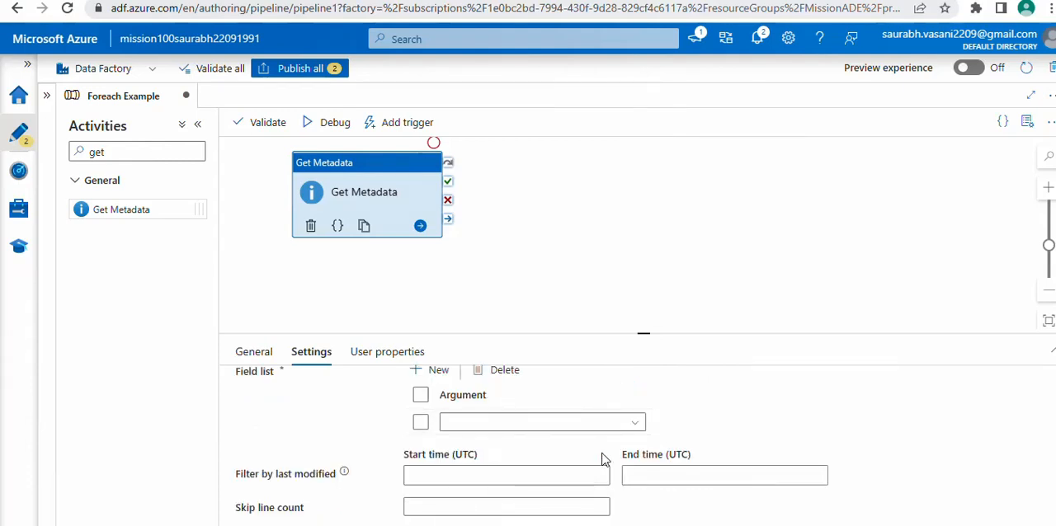
{"action": "left_click", "coordinate": [635, 423]}
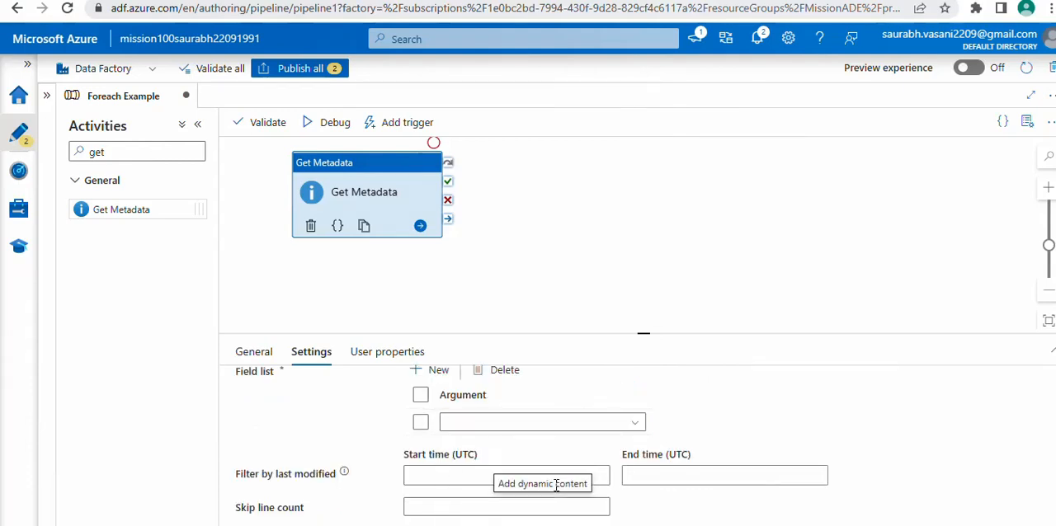
{"action": "left_click", "coordinate": [582, 423]}
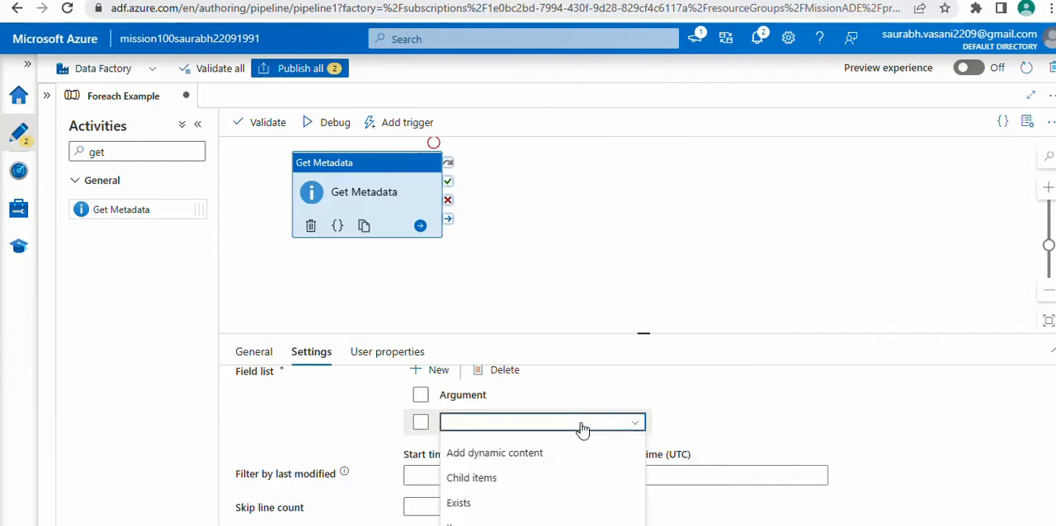
{"action": "left_click", "coordinate": [569, 478]}
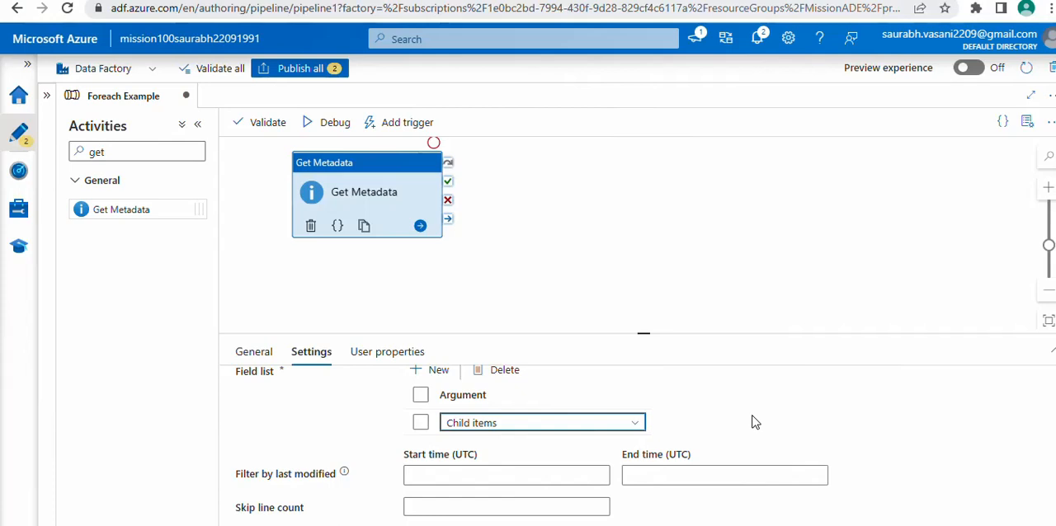
Run the pipeline in debug mode and open the Get Metadata activity's output in the expanded view
{"action": "left_click", "coordinate": [595, 266]}
{"action": "left_click", "coordinate": [338, 136]}
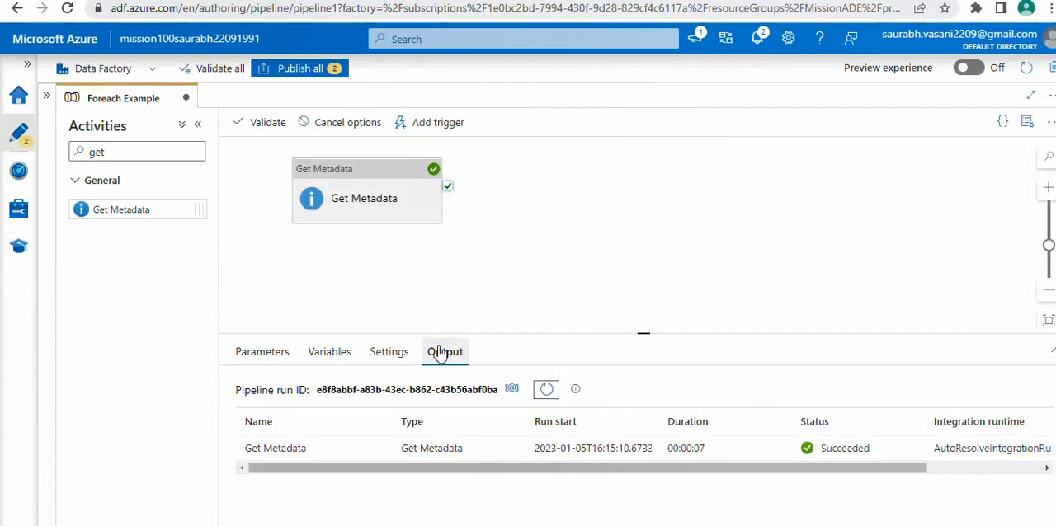
{"action": "mouse_move", "coordinate": [362, 457]}
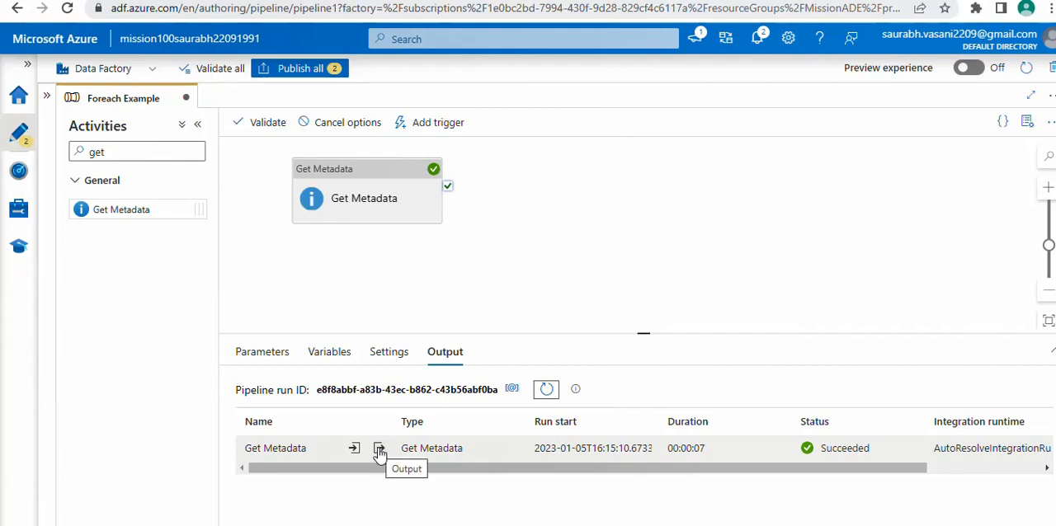
{"action": "left_click", "coordinate": [379, 450]}
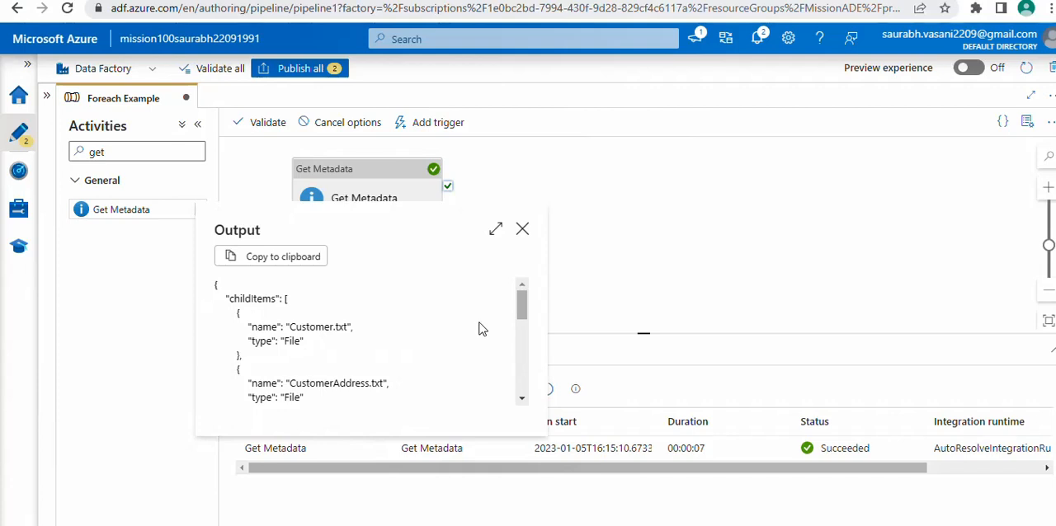
{"action": "left_click", "coordinate": [495, 228]}
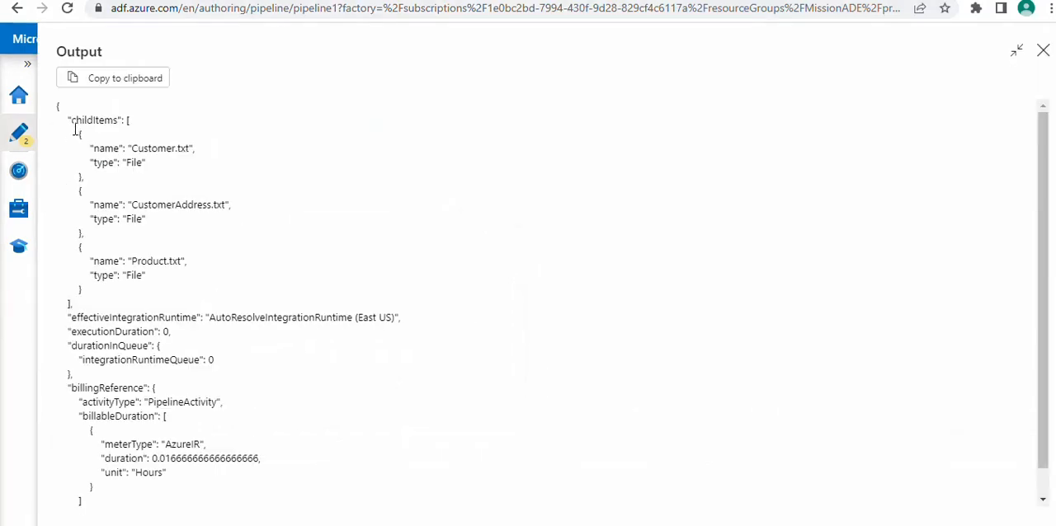
Compare the childItems entries in the Get Metadata output with the files in the landing container's InputFiles folder, then close the output
{"action": "left_click_drag", "start_coordinate": [81, 148], "coordinate": [198, 154]}
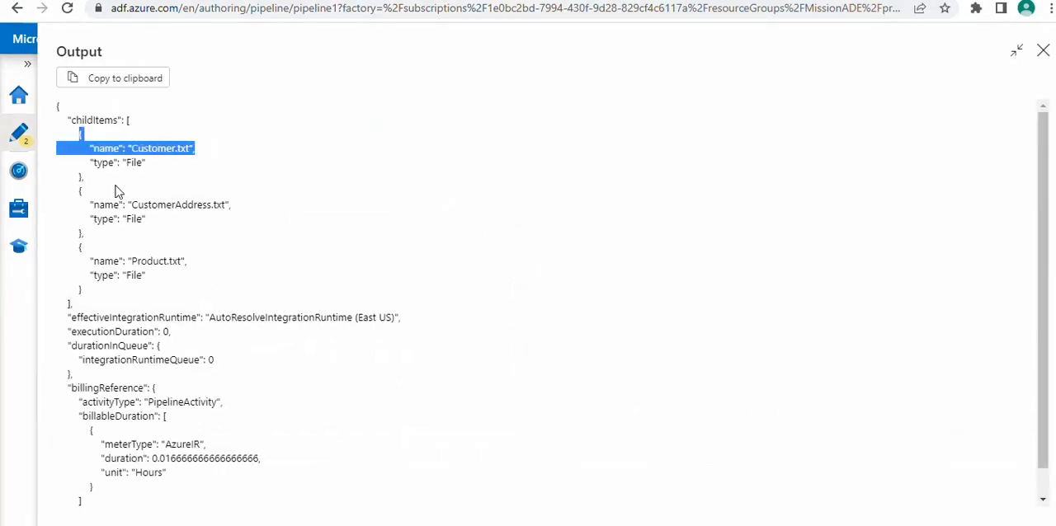
{"action": "left_click", "coordinate": [90, 205]}
{"action": "left_click_drag", "start_coordinate": [93, 202], "coordinate": [263, 215]}
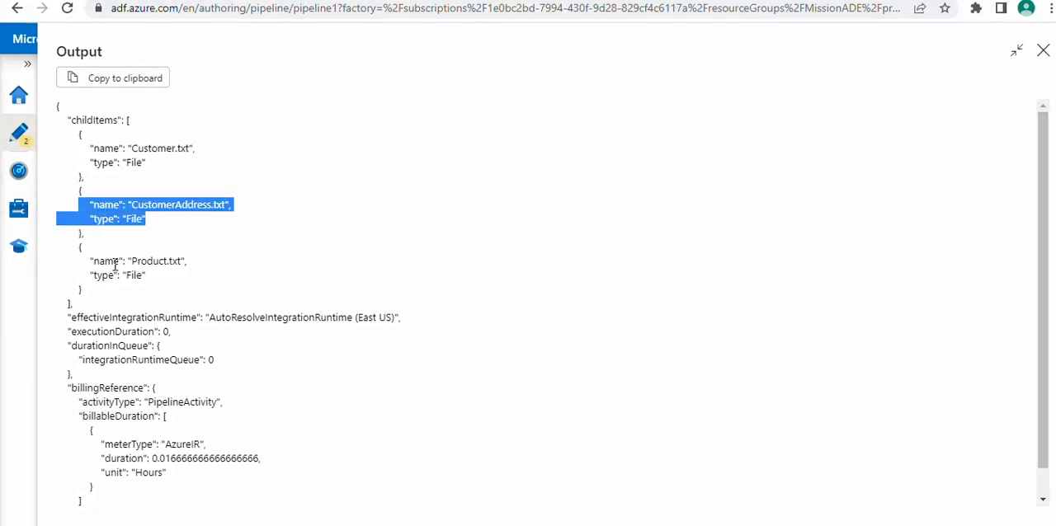
{"action": "left_click_drag", "start_coordinate": [90, 262], "coordinate": [217, 262]}
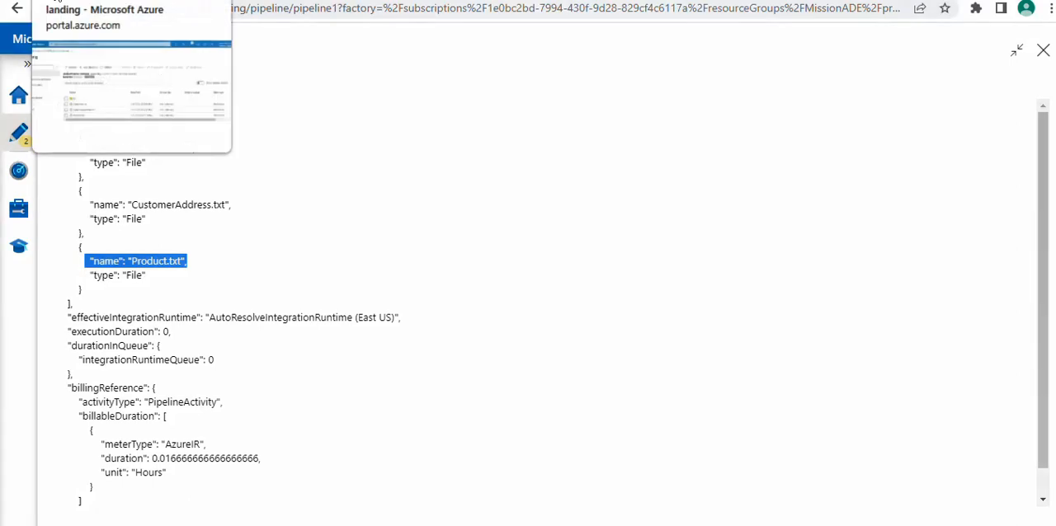
{"action": "left_click", "coordinate": [58, 1]}
{"action": "left_click", "coordinate": [395, 184]}
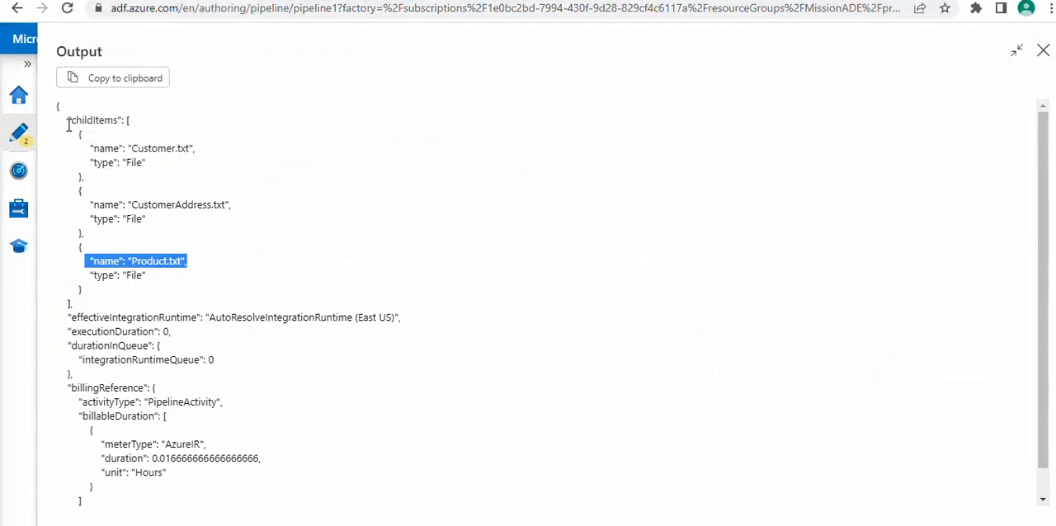
{"action": "left_click_drag", "start_coordinate": [68, 124], "coordinate": [111, 297]}
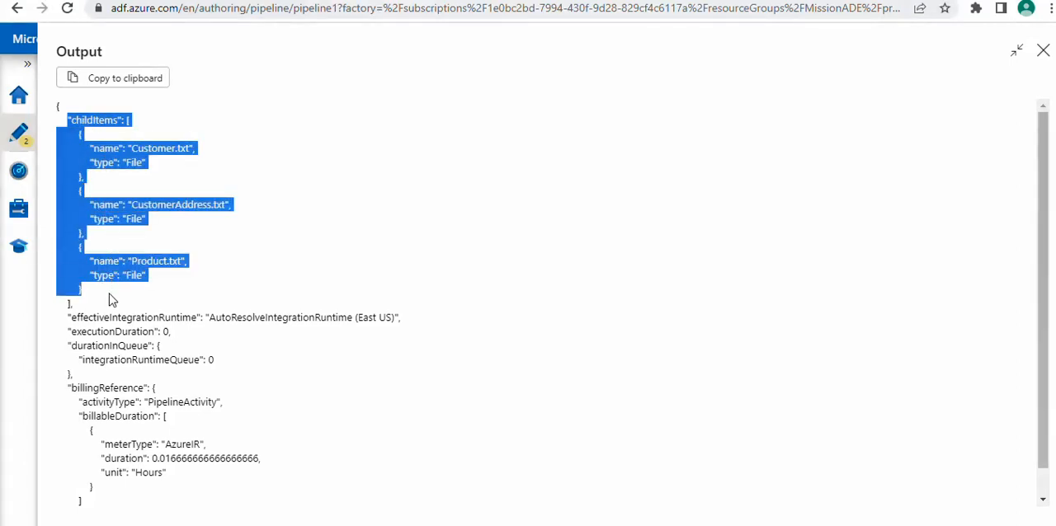
{"action": "left_click", "coordinate": [1041, 54]}
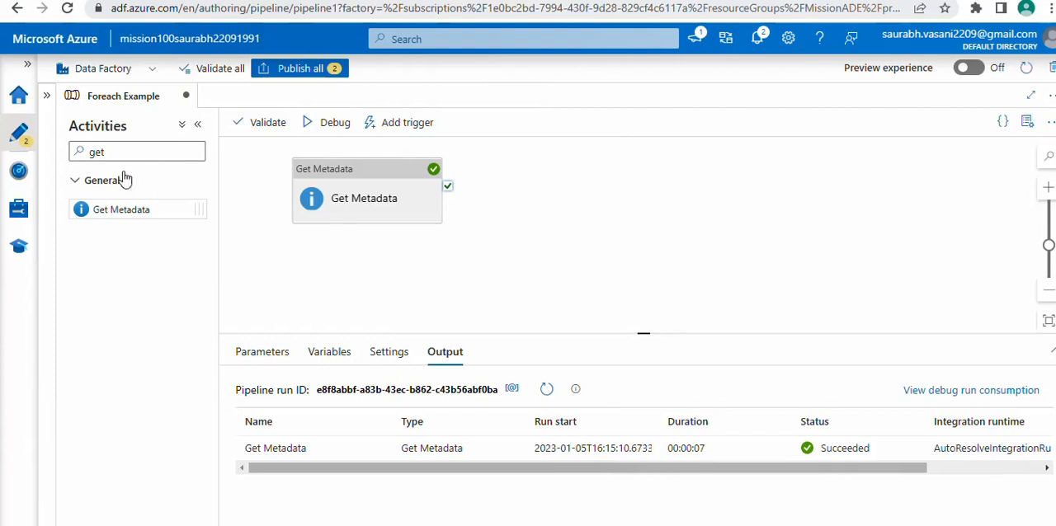
Add a ForEach activity to the pipeline and connect the Get Metadata activity's success output to it
{"action": "double_click", "coordinate": [108, 153]}
{"action": "type", "text": "fore"}
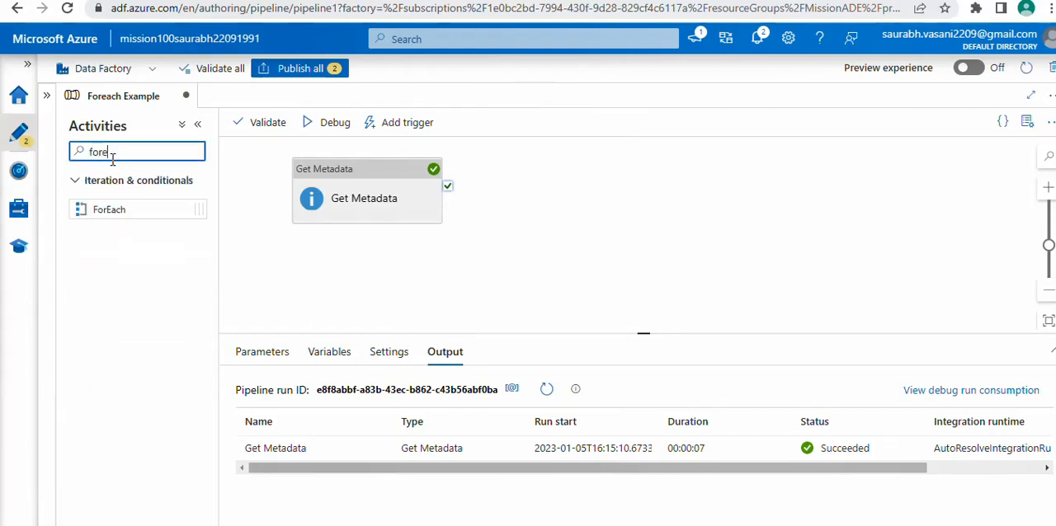
{"action": "left_click", "coordinate": [123, 208]}
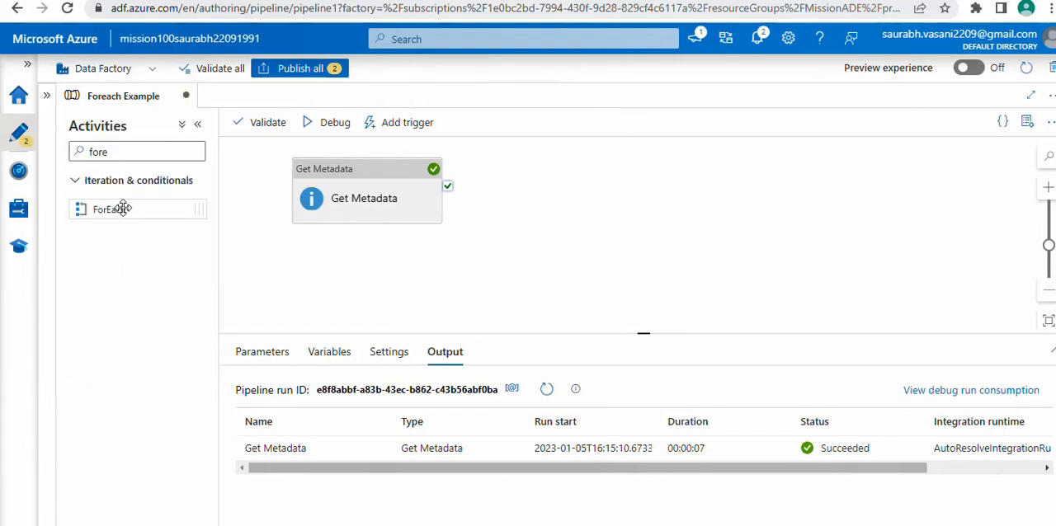
{"action": "left_click_drag", "start_coordinate": [123, 209], "coordinate": [538, 177]}
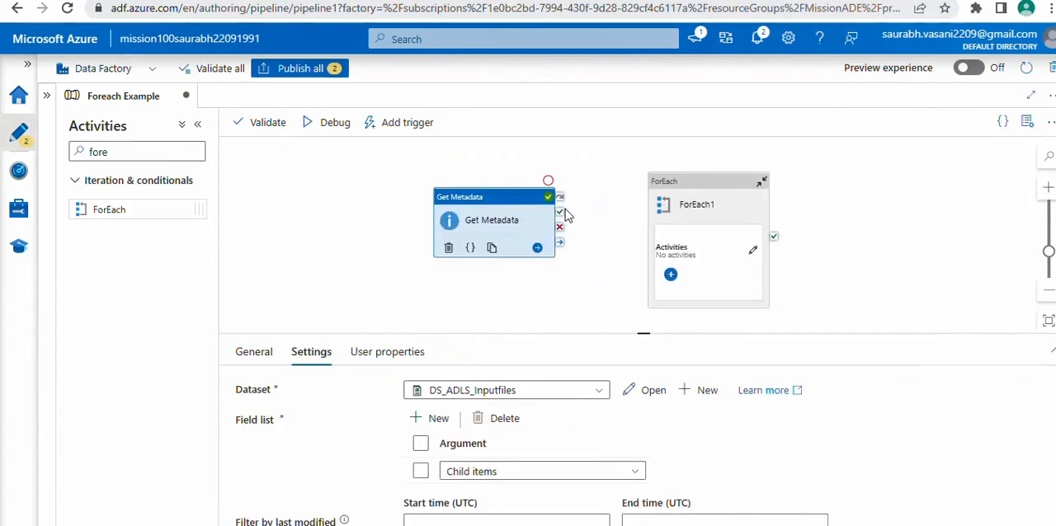
{"action": "left_click_drag", "start_coordinate": [564, 211], "coordinate": [658, 224]}
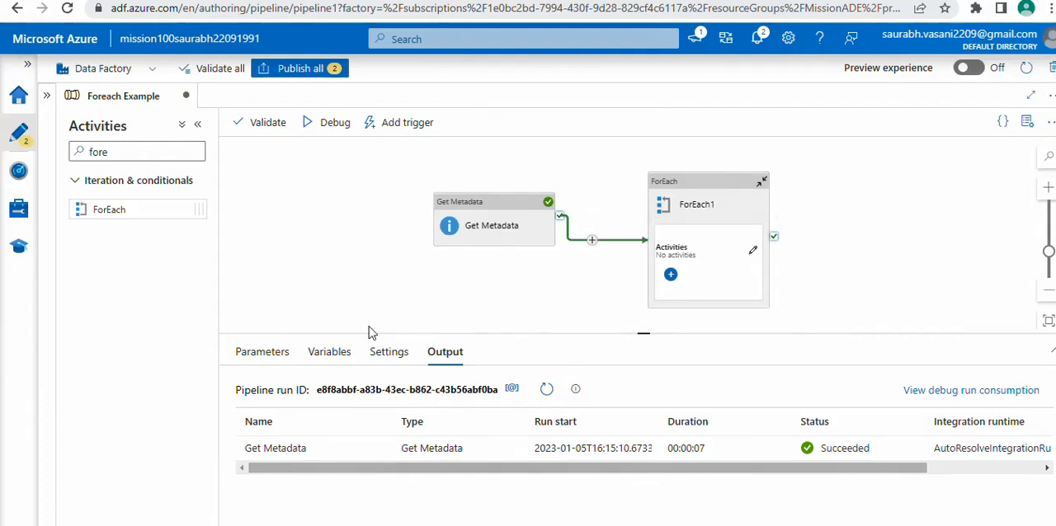
{"action": "left_click", "coordinate": [698, 185]}
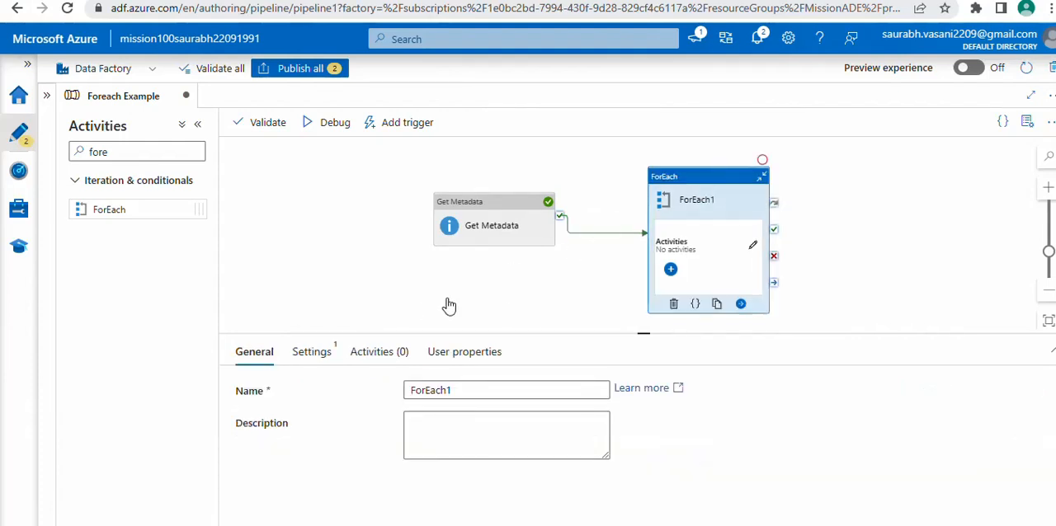
{"action": "left_click", "coordinate": [321, 355]}
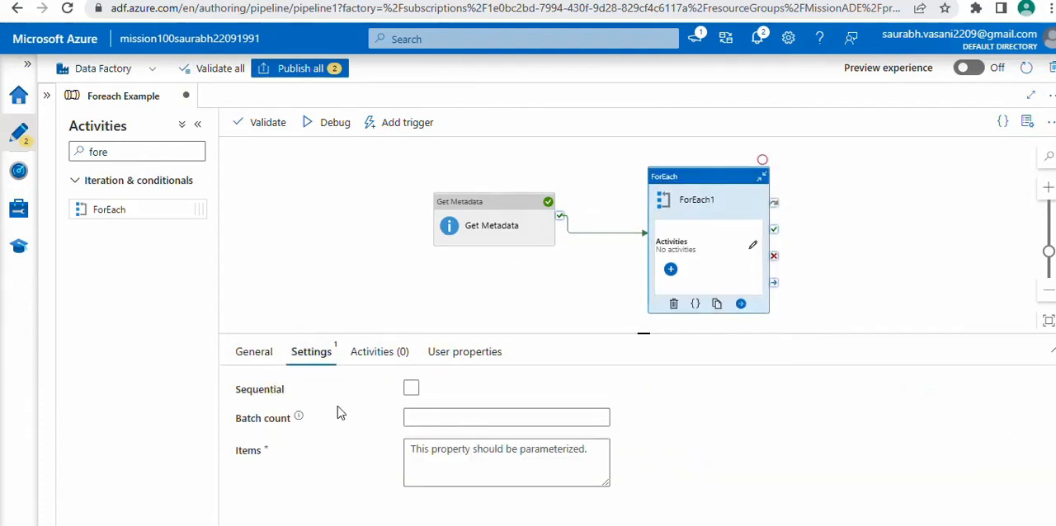
{"action": "left_click", "coordinate": [450, 462]}
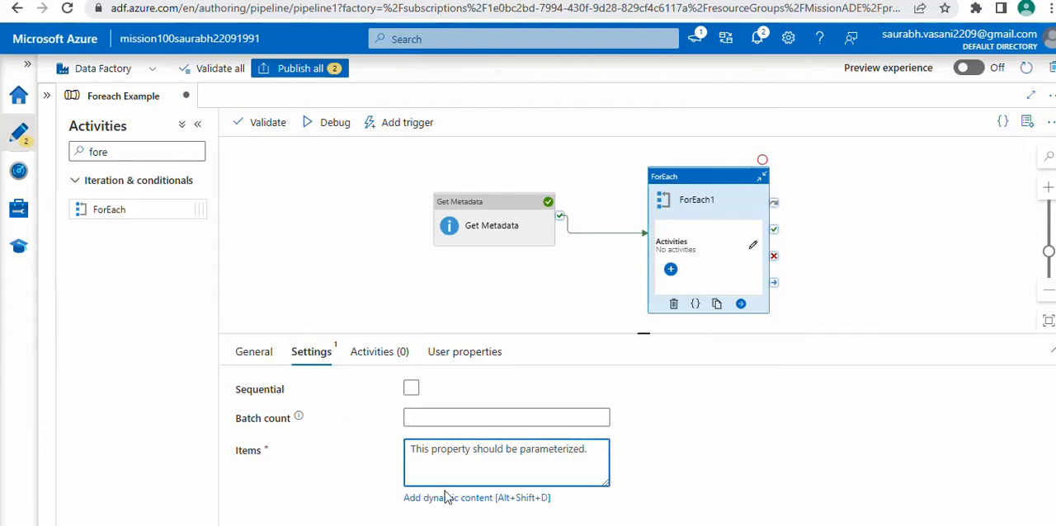
{"action": "left_click", "coordinate": [477, 500]}
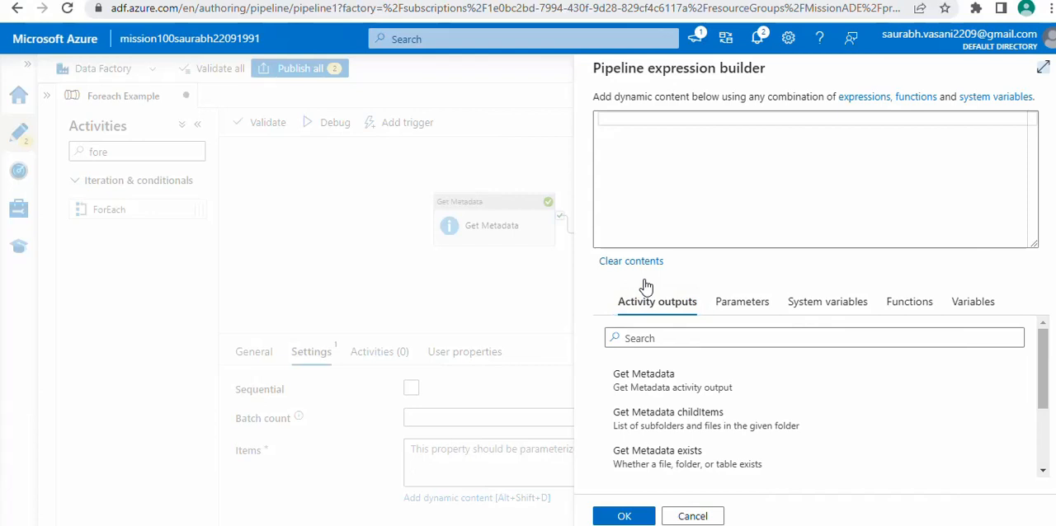
{"action": "left_click", "coordinate": [671, 189]}
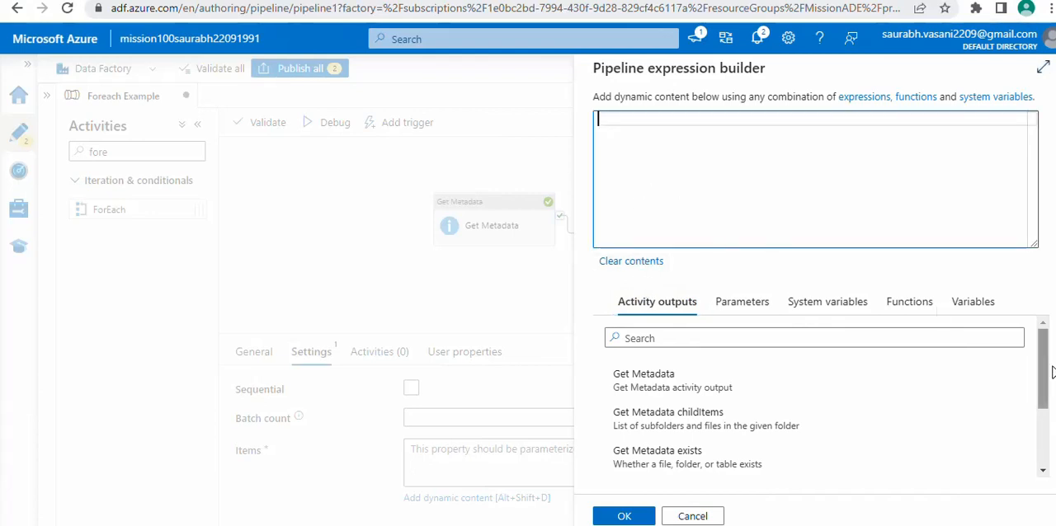
{"action": "left_click_drag", "start_coordinate": [1045, 373], "coordinate": [1045, 399]}
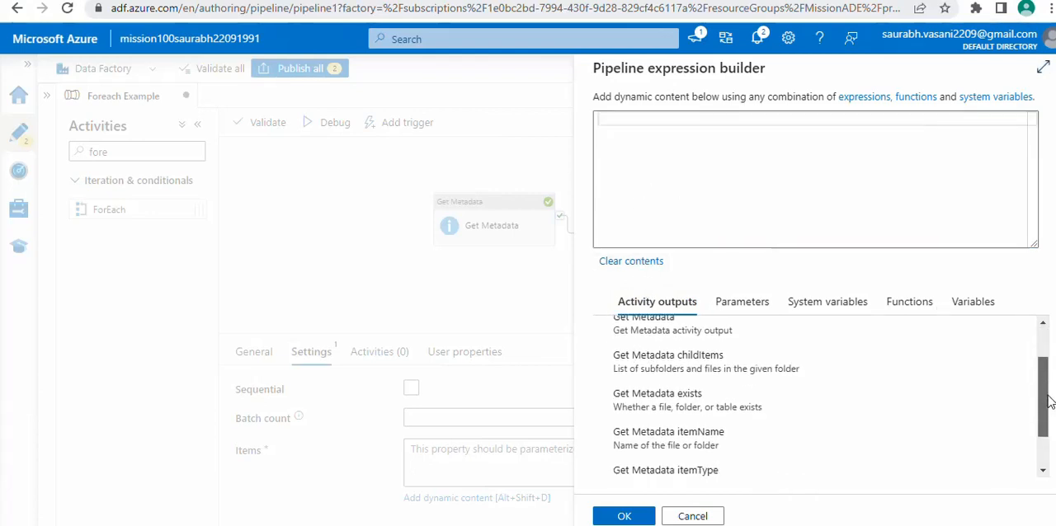
{"action": "left_click", "coordinate": [729, 365]}
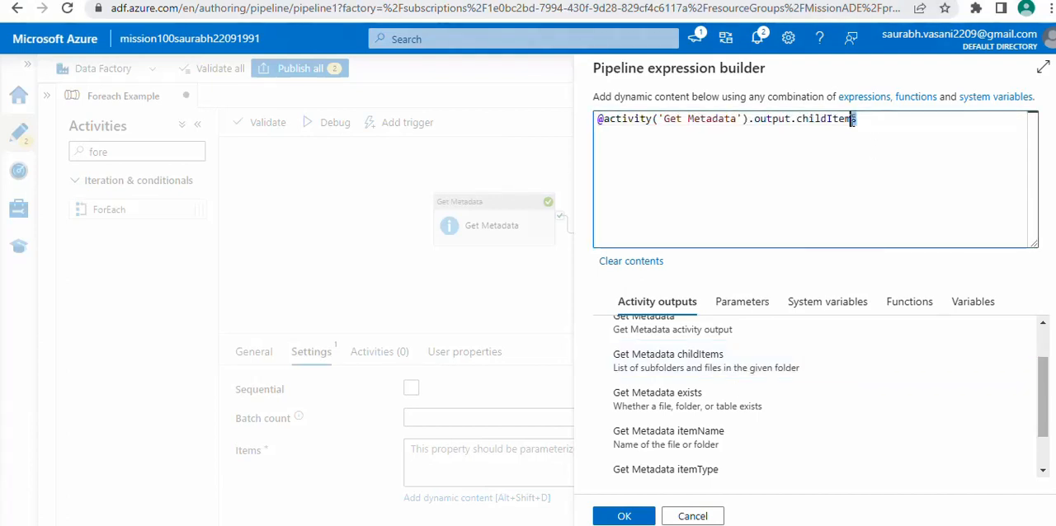
{"action": "left_click_drag", "start_coordinate": [858, 124], "coordinate": [605, 123]}
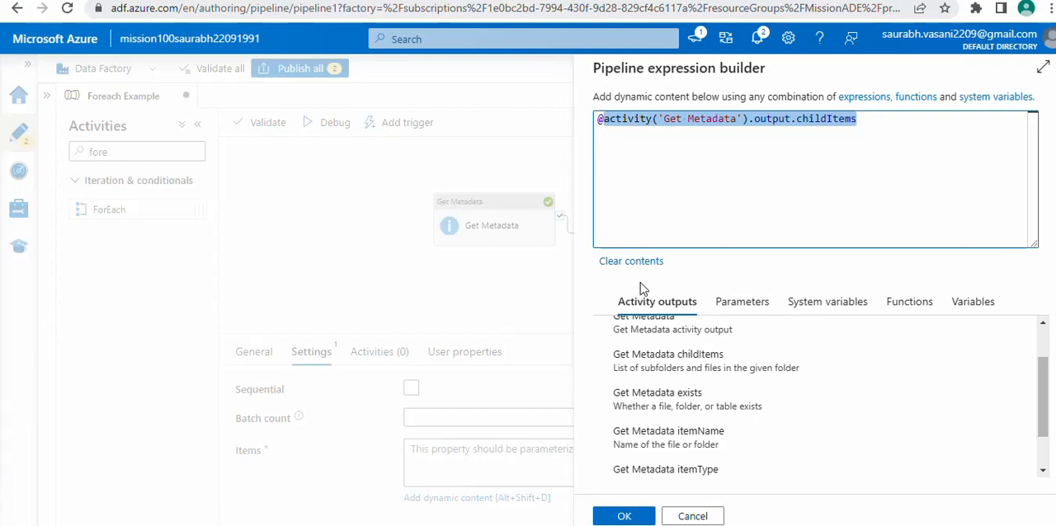
{"action": "left_click", "coordinate": [624, 517]}
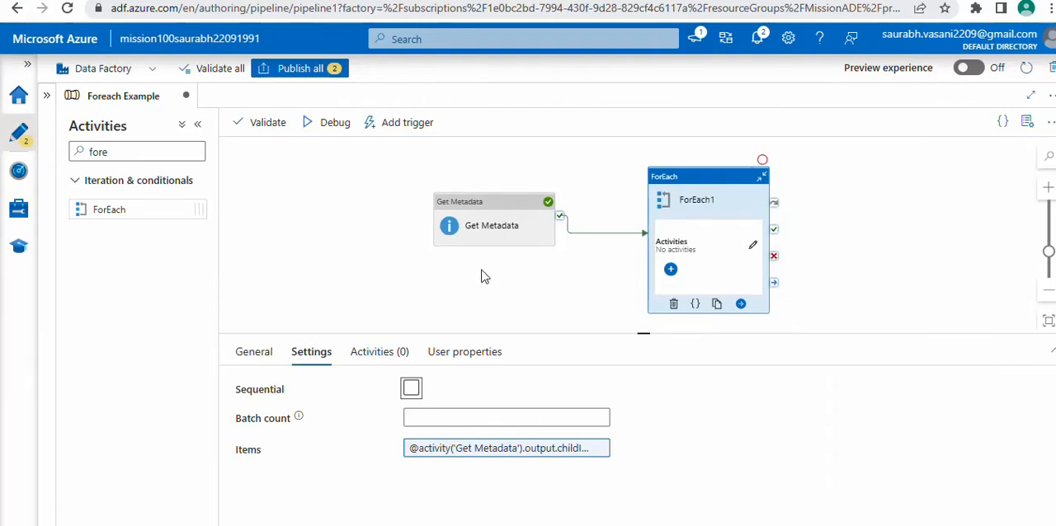
Add a Copy data activity inside the ForEach activity and name it Copy each file
{"action": "left_click", "coordinate": [671, 272]}
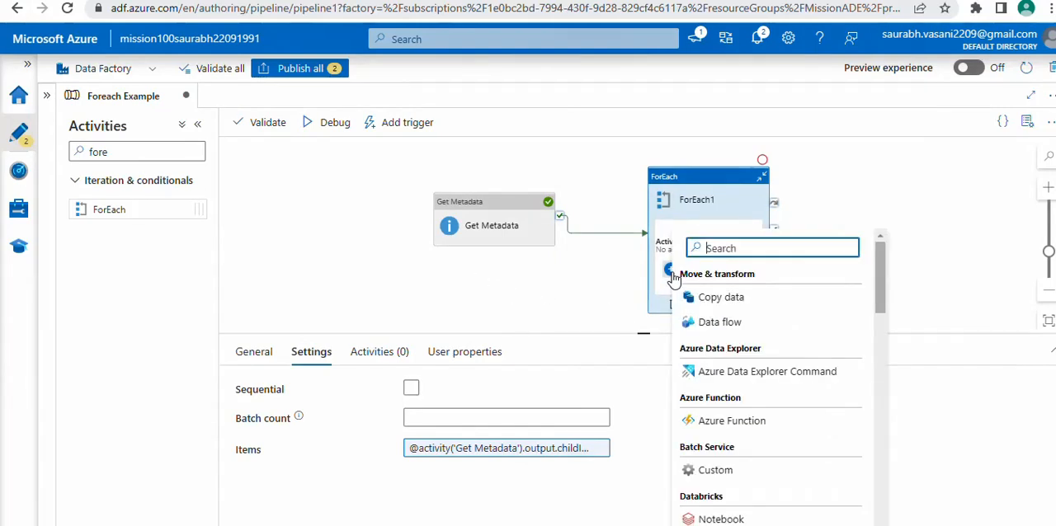
{"action": "left_click", "coordinate": [716, 298]}
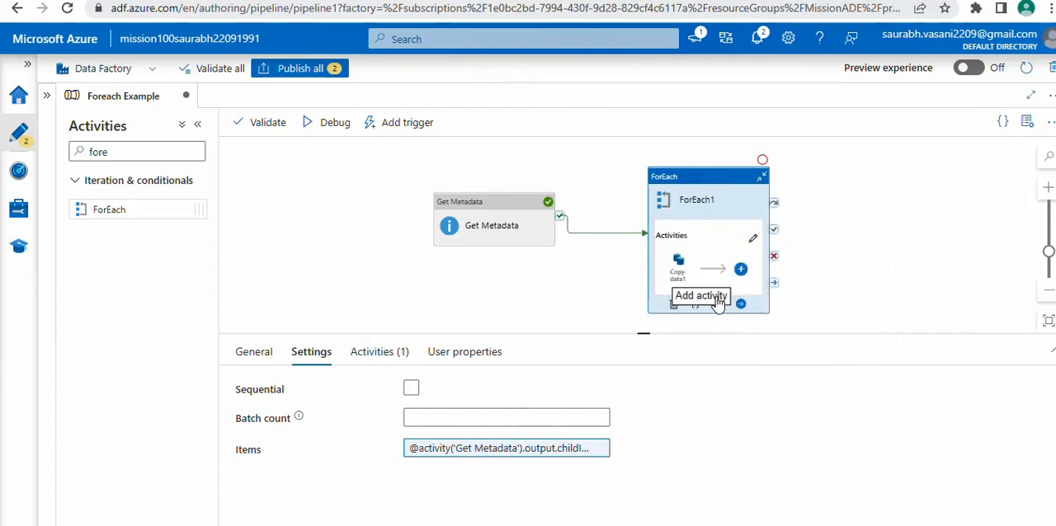
{"action": "left_click", "coordinate": [679, 268]}
{"action": "left_click", "coordinate": [487, 396]}
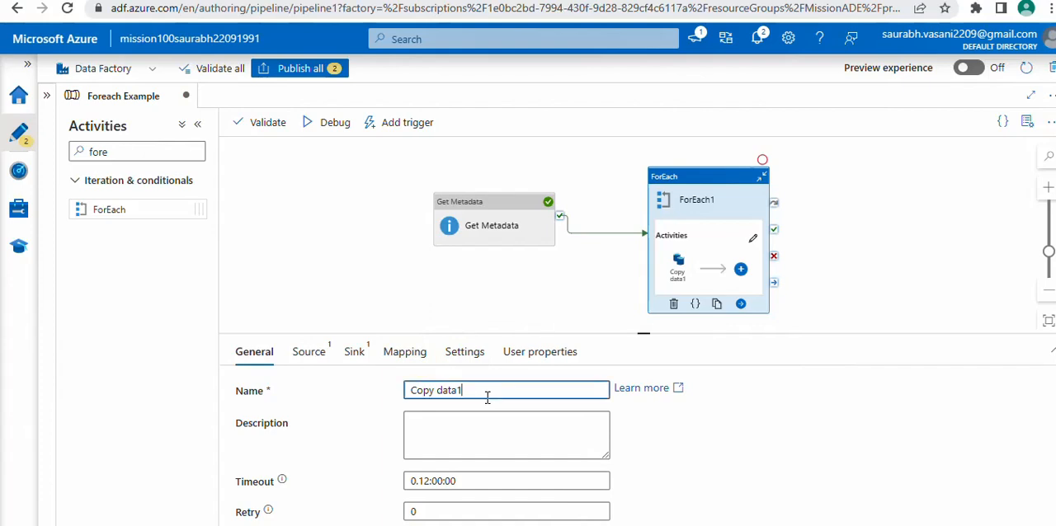
{"action": "key", "text": "BackSpace"}
{"action": "key", "text": "BackSpace"}
{"action": "key", "text": "BackSpace"}
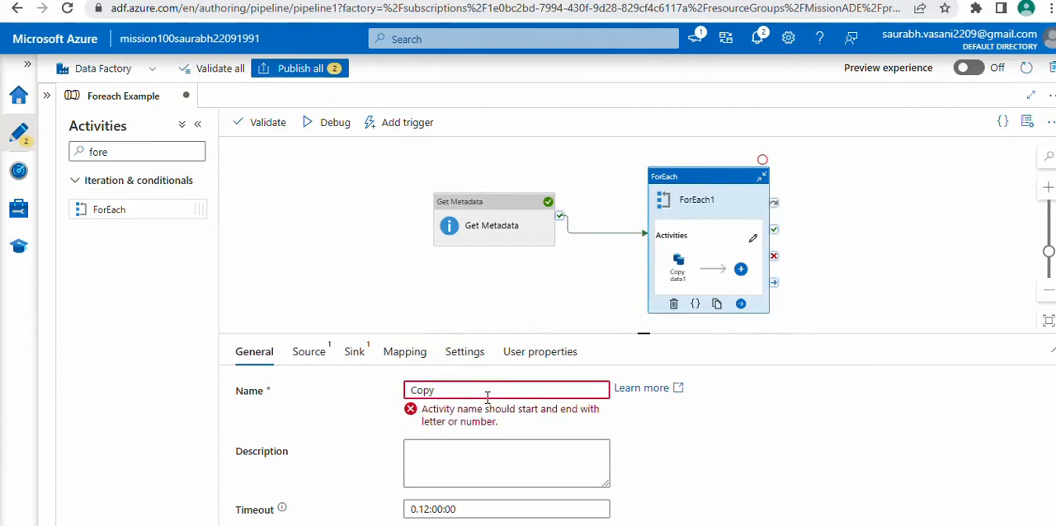
{"action": "type", "text": "each file"}
Start a new source dataset for the copy activity, using Azure Data Lake Storage Gen2 and the DelimitedText format
{"action": "left_click", "coordinate": [318, 357]}
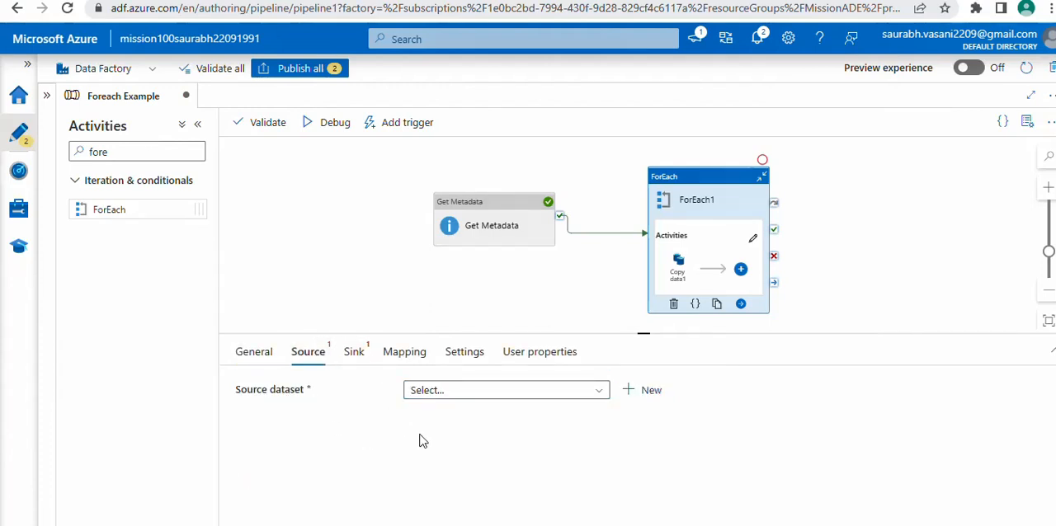
{"action": "left_click", "coordinate": [649, 393]}
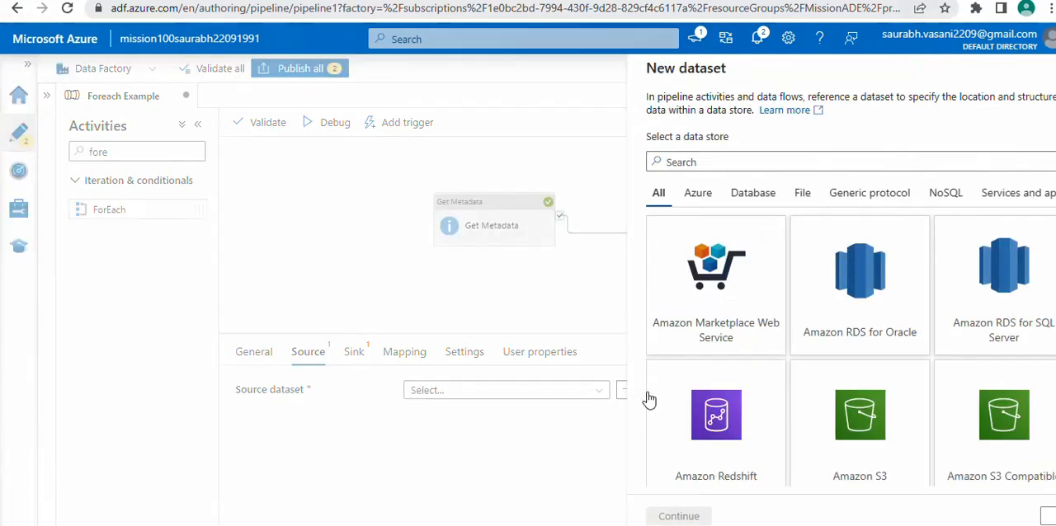
{"action": "type", "text": "data"}
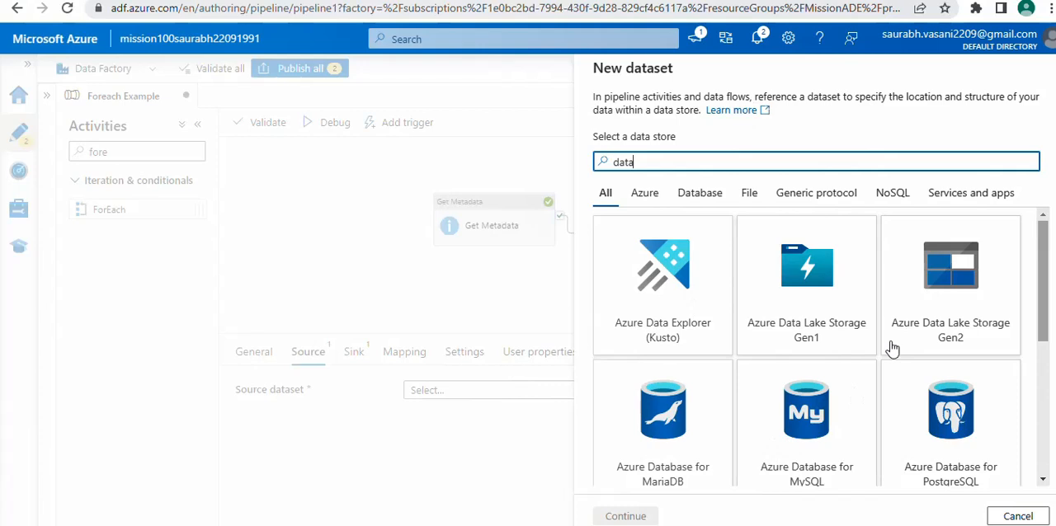
{"action": "left_click", "coordinate": [955, 309]}
{"action": "left_click", "coordinate": [627, 517]}
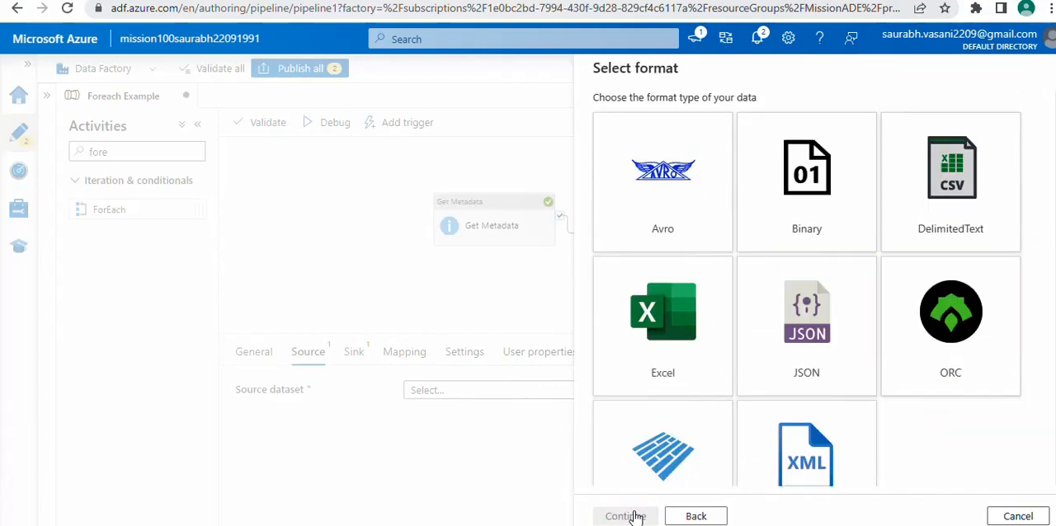
{"action": "left_click", "coordinate": [955, 221]}
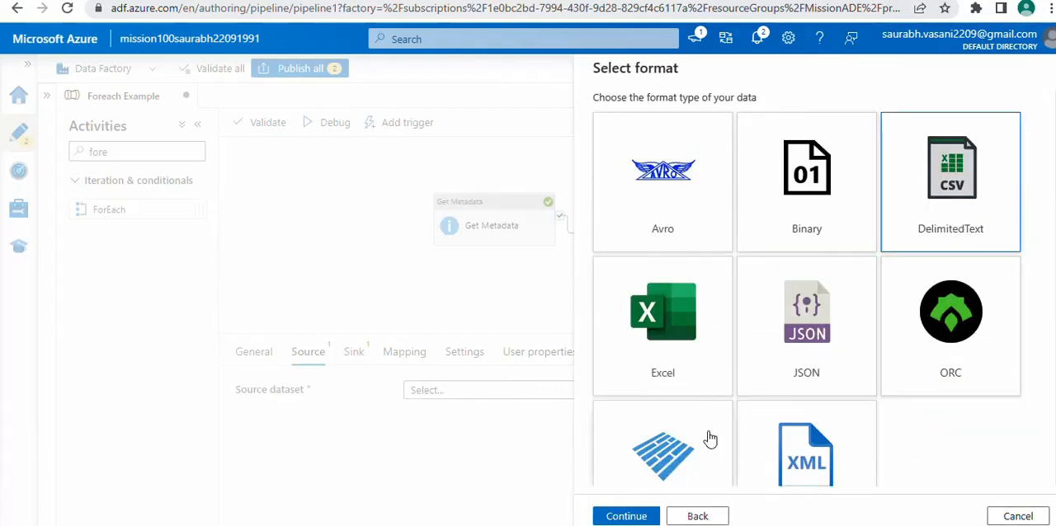
{"action": "left_click", "coordinate": [626, 516]}
Name the new dataset DS_SOURCE_ADLS_InputFiles and assign it the ADLS_LS linked service
{"action": "left_click", "coordinate": [729, 117]}
{"action": "double_click", "coordinate": [729, 116]}
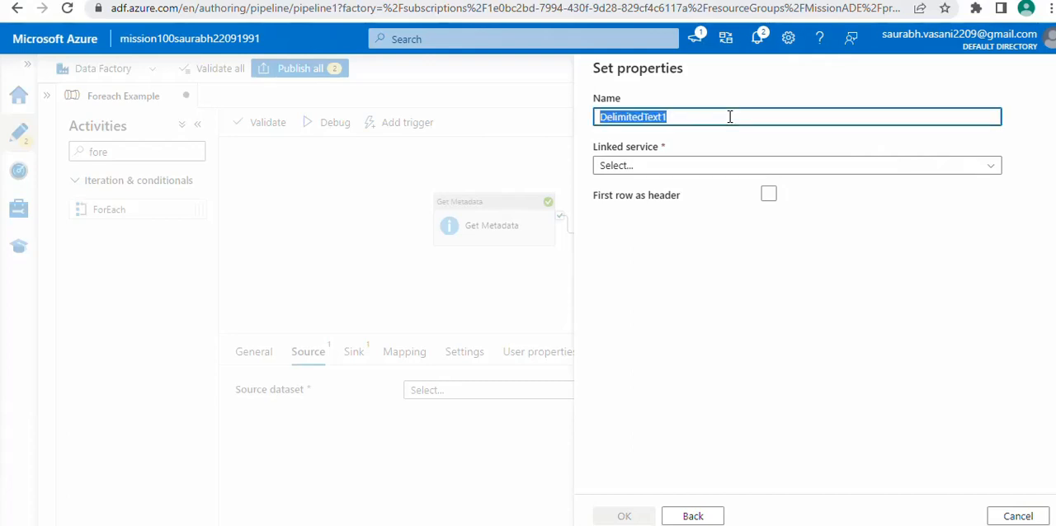
{"action": "type", "text": "DS_S"}
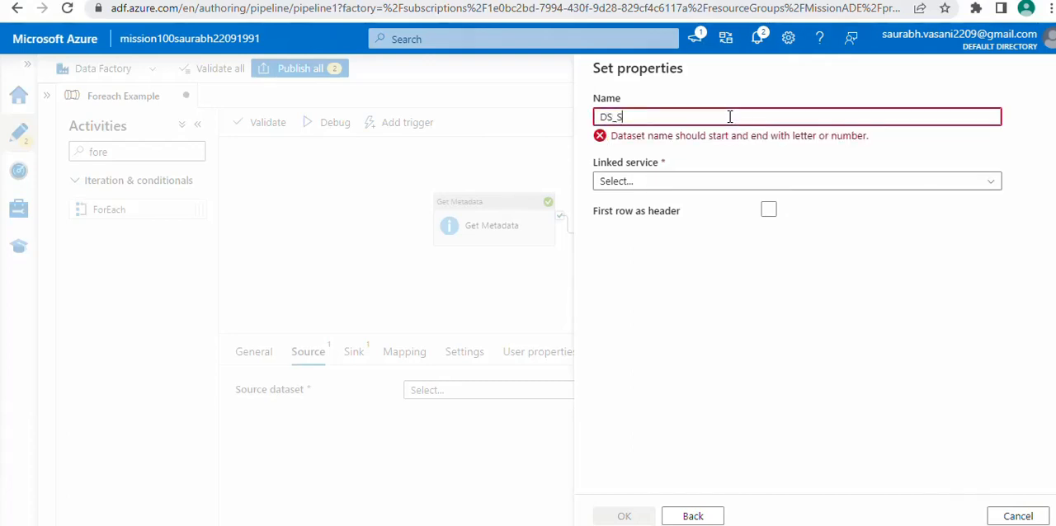
{"action": "type", "text": "OURCE"}
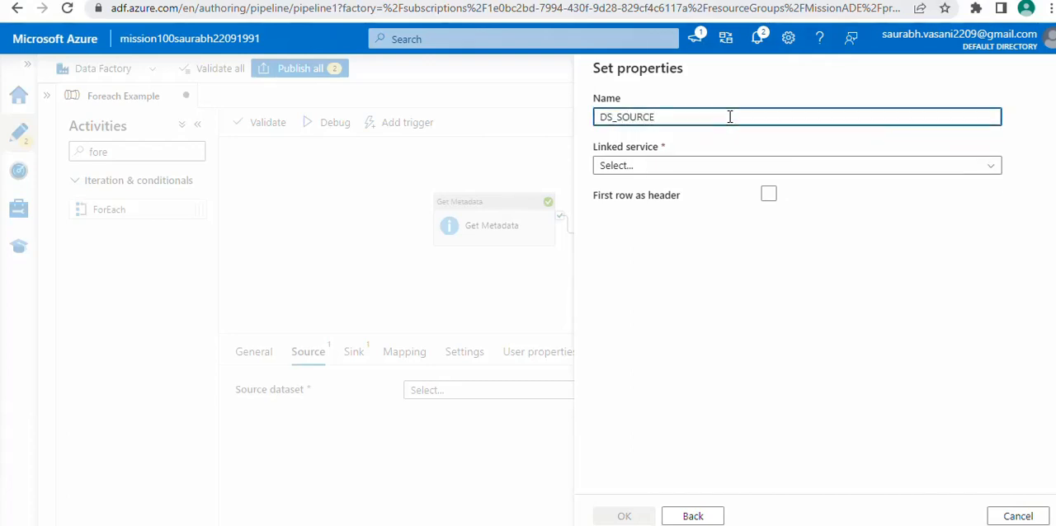
{"action": "type", "text": "_ADLS_InputFiles"}
{"action": "left_click", "coordinate": [679, 165]}
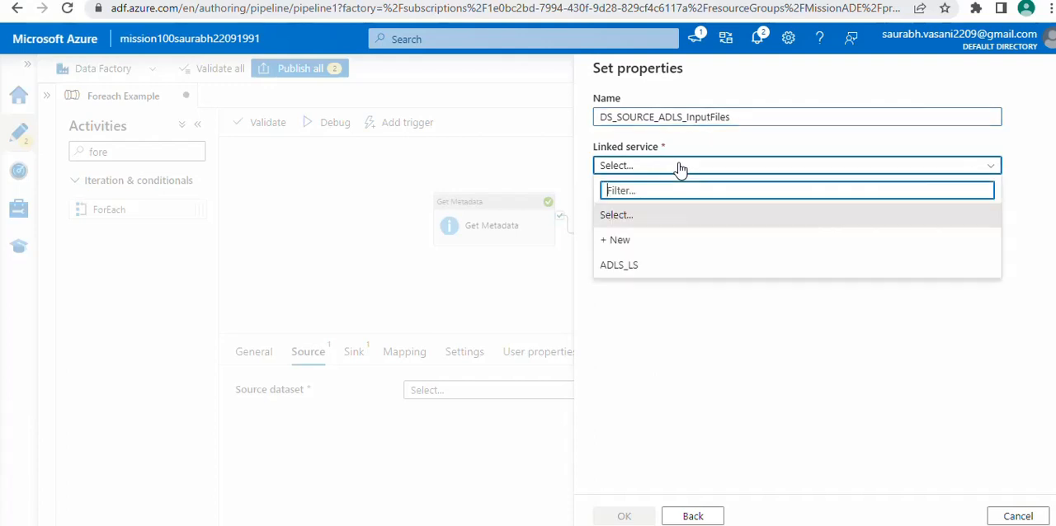
{"action": "left_click", "coordinate": [648, 266]}
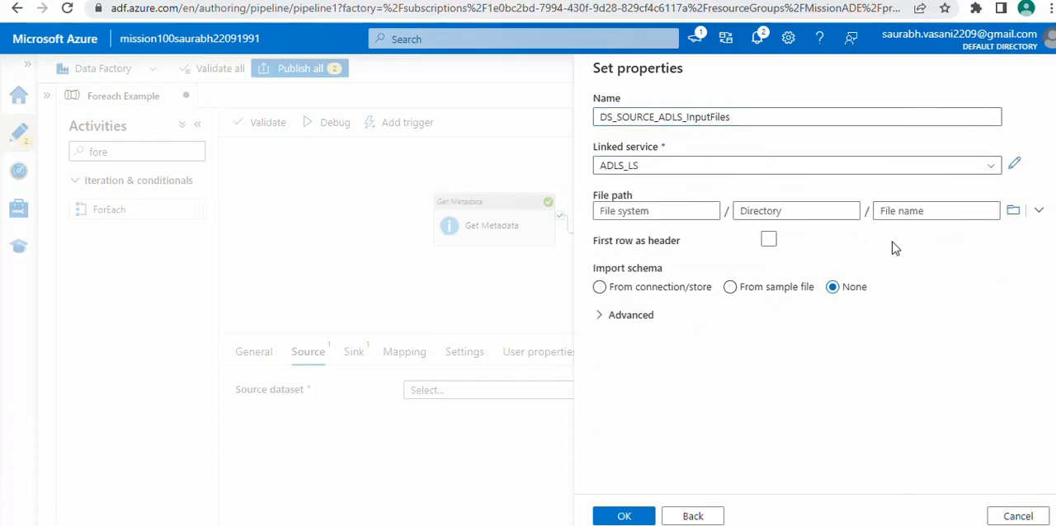
Set the source dataset's file path to the landing/InputFiles folder and create the dataset
{"action": "left_click", "coordinate": [1014, 213]}
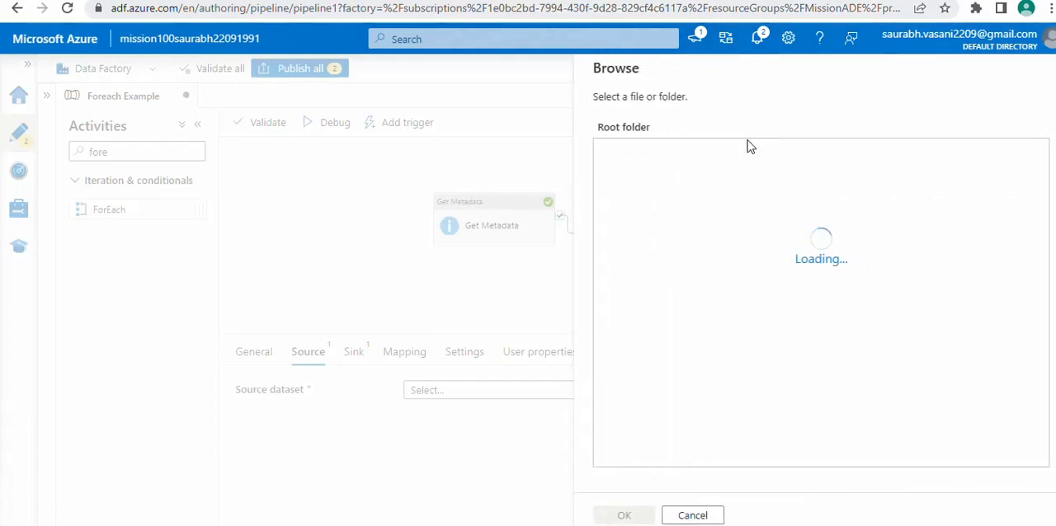
{"action": "left_click", "coordinate": [646, 155]}
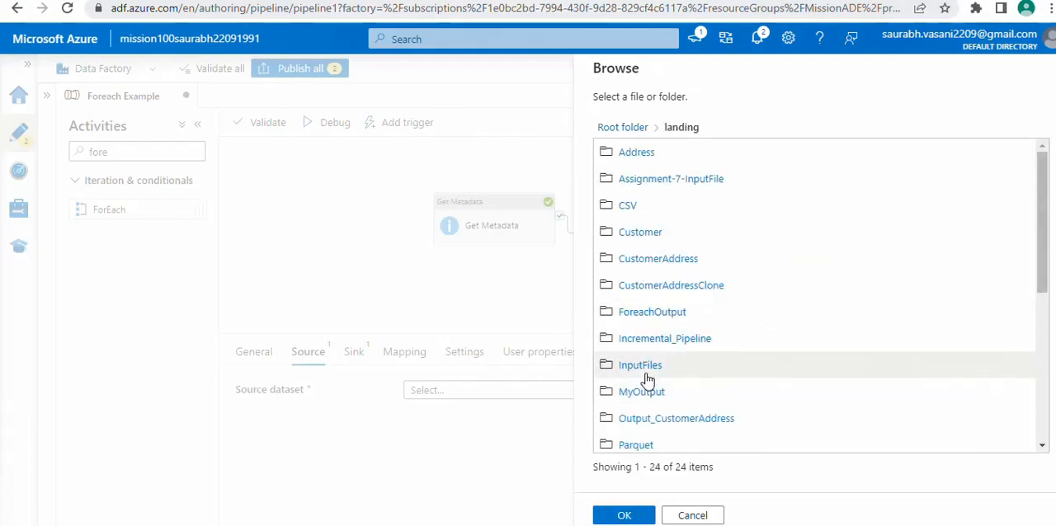
{"action": "left_click", "coordinate": [644, 367]}
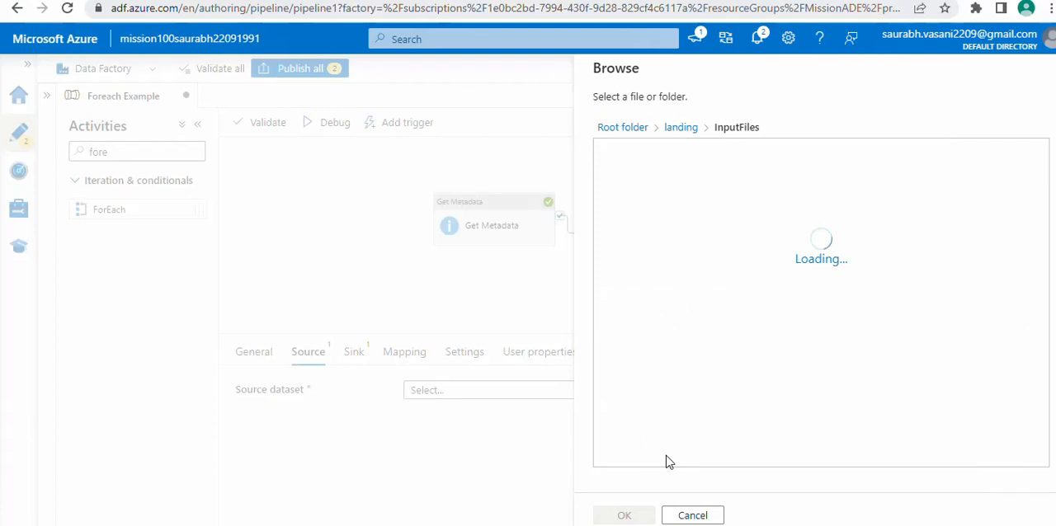
{"action": "left_click", "coordinate": [638, 518]}
{"action": "left_click", "coordinate": [609, 515]}
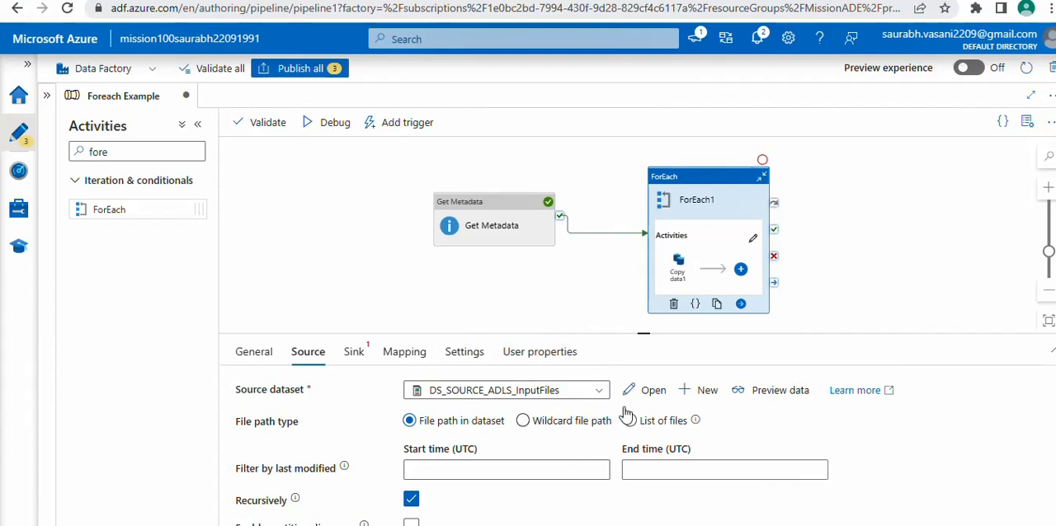
Open the DS_SOURCE_ADLS_InputFiles dataset and add a String parameter named FileName
{"action": "left_click", "coordinate": [650, 390]}
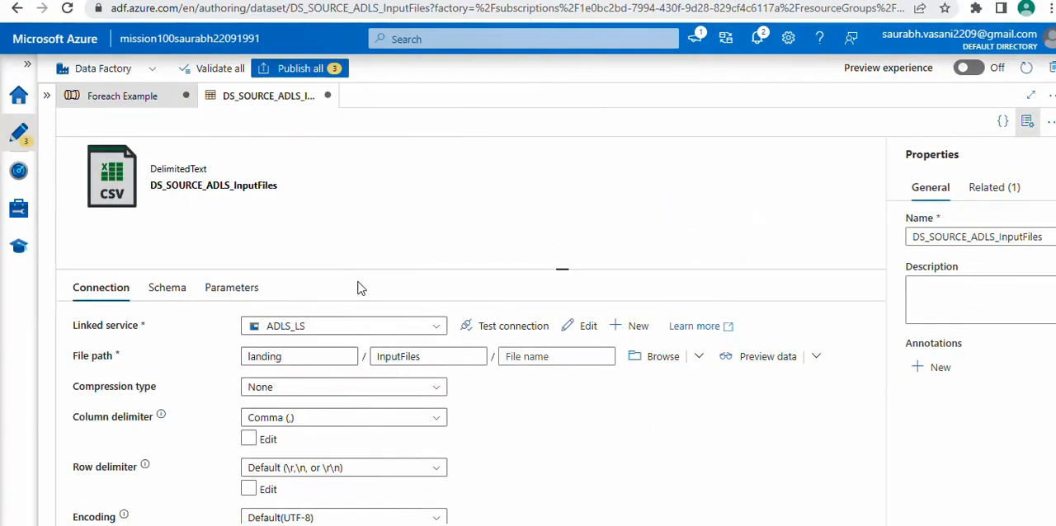
{"action": "left_click", "coordinate": [250, 294]}
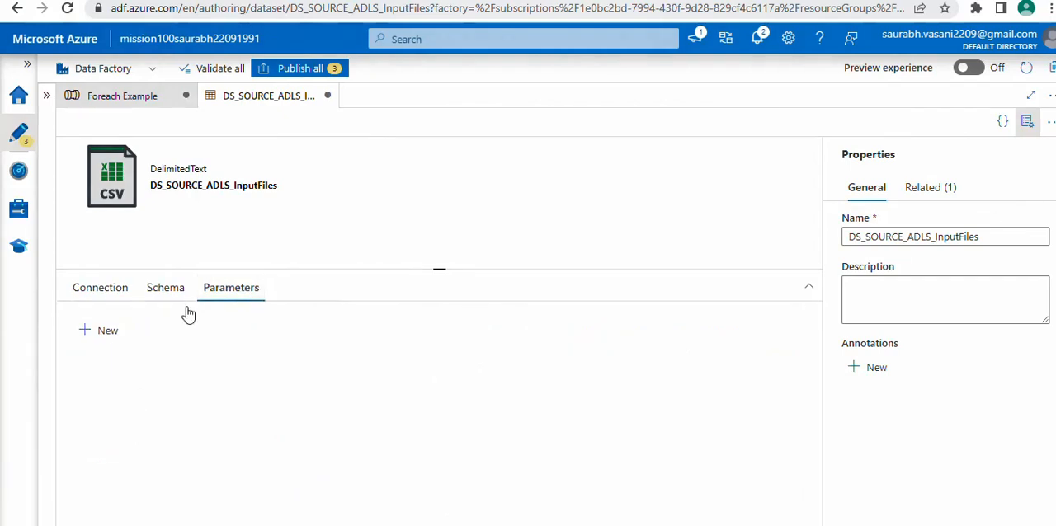
{"action": "left_click", "coordinate": [107, 330]}
{"action": "left_click", "coordinate": [167, 386]}
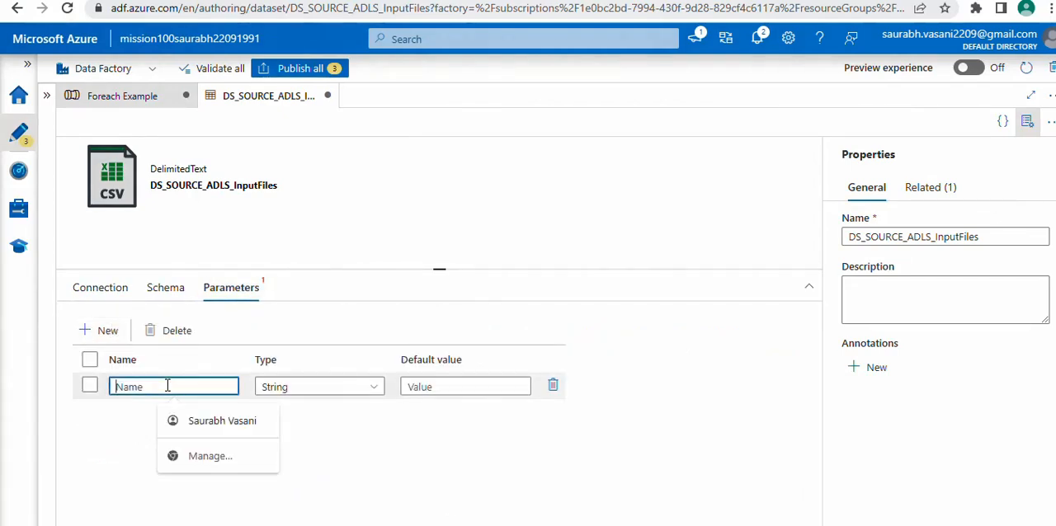
{"action": "type", "text": "FileName"}
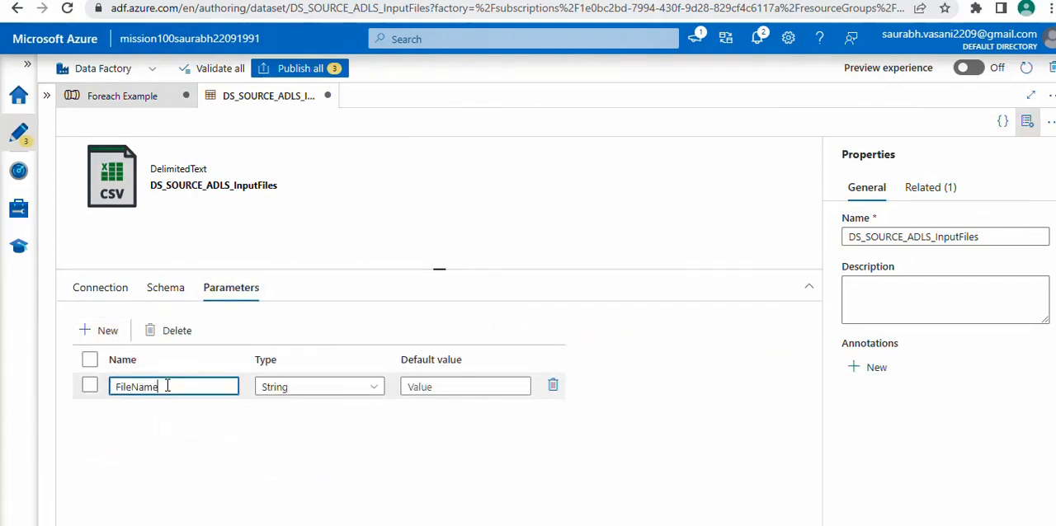
{"action": "left_click", "coordinate": [1027, 122]}
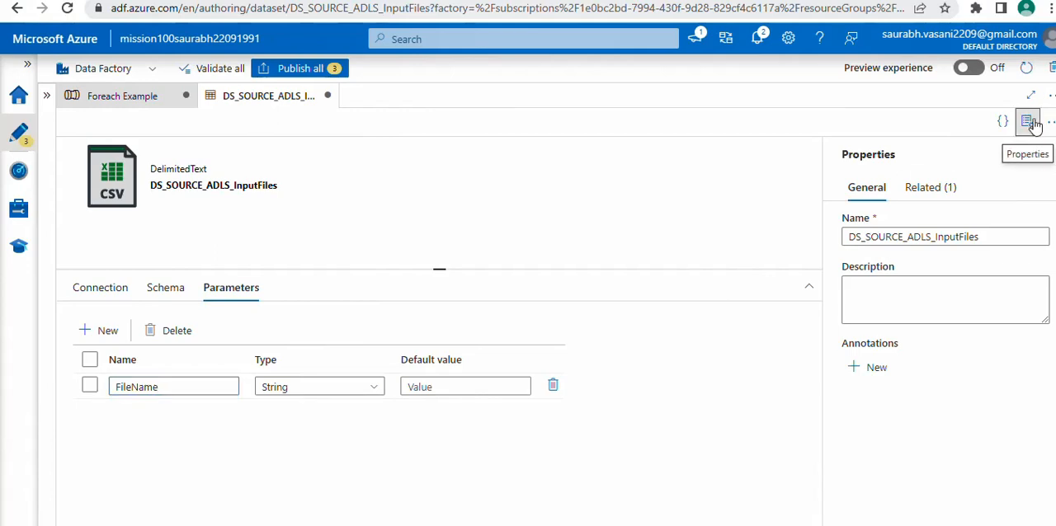
{"action": "left_click", "coordinate": [108, 289]}
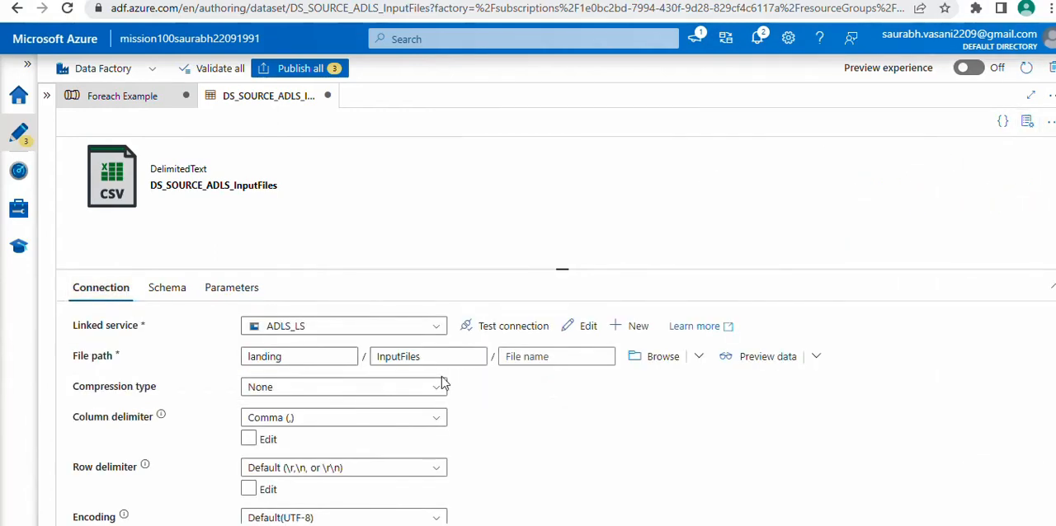
{"action": "left_click", "coordinate": [561, 357]}
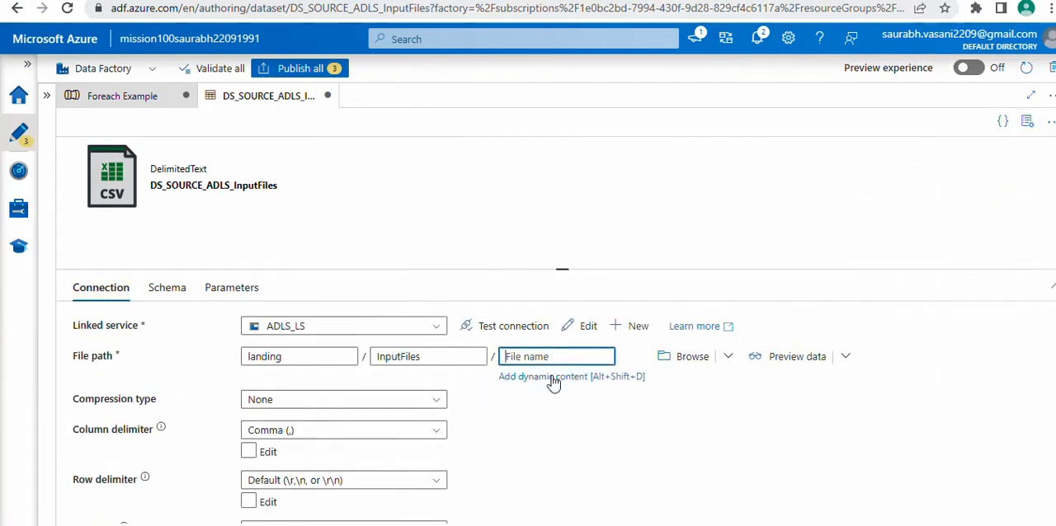
{"action": "left_click", "coordinate": [553, 380]}
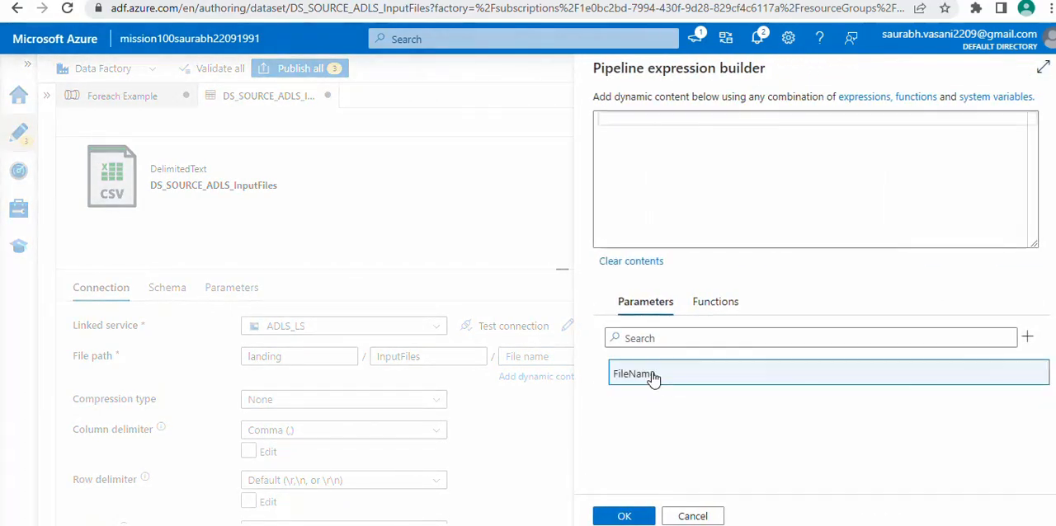
{"action": "left_click", "coordinate": [652, 376]}
{"action": "left_click", "coordinate": [624, 516]}
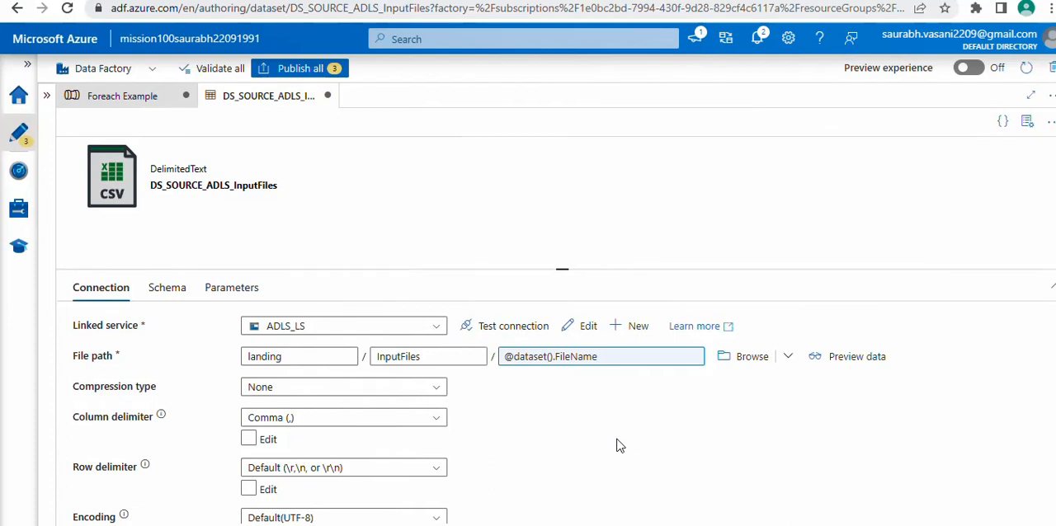
{"action": "left_click", "coordinate": [125, 101]}
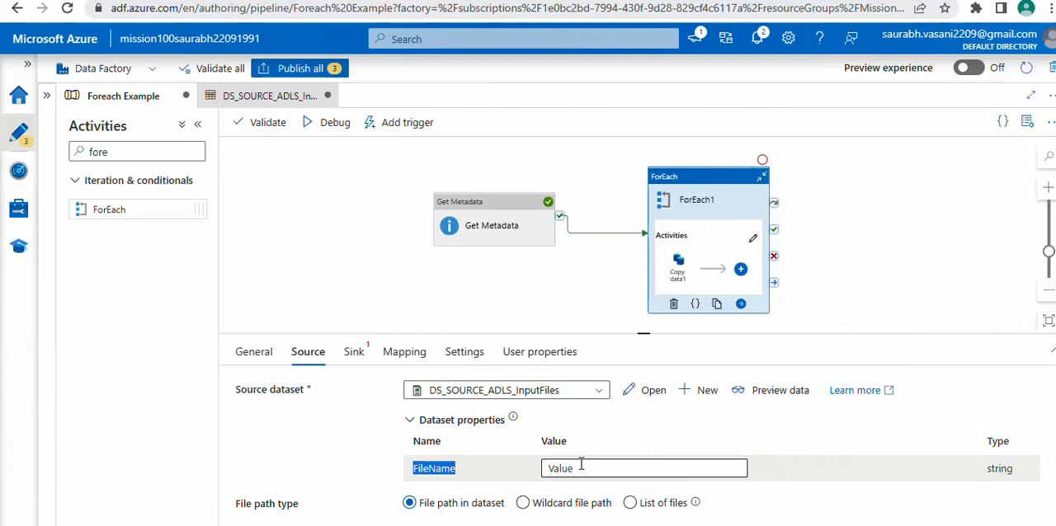
{"action": "left_click", "coordinate": [592, 469]}
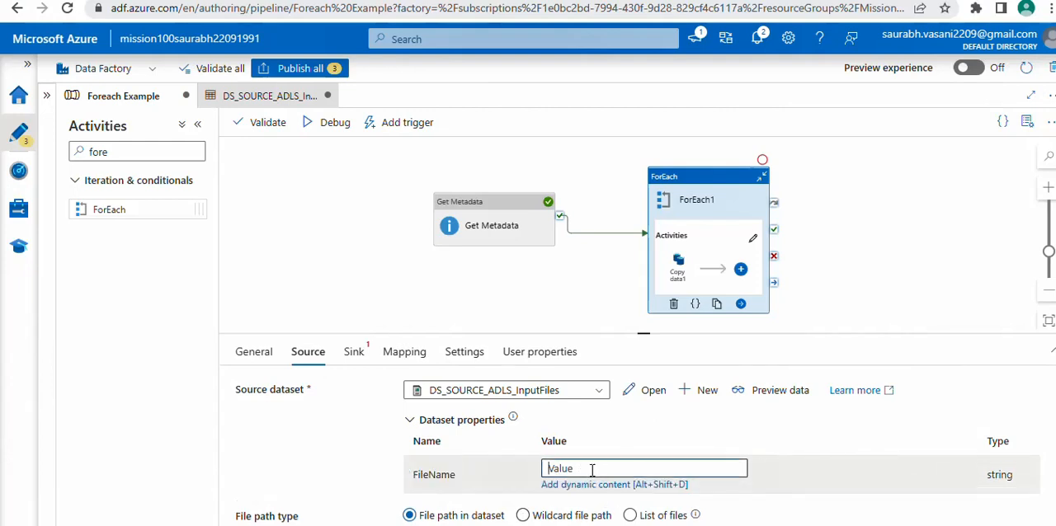
{"action": "left_click", "coordinate": [598, 486]}
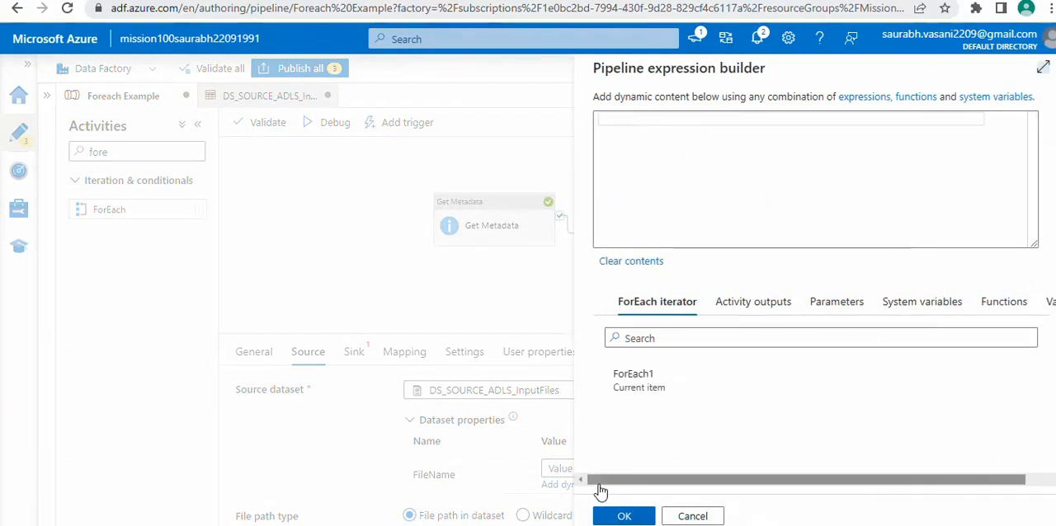
{"action": "left_click", "coordinate": [662, 386]}
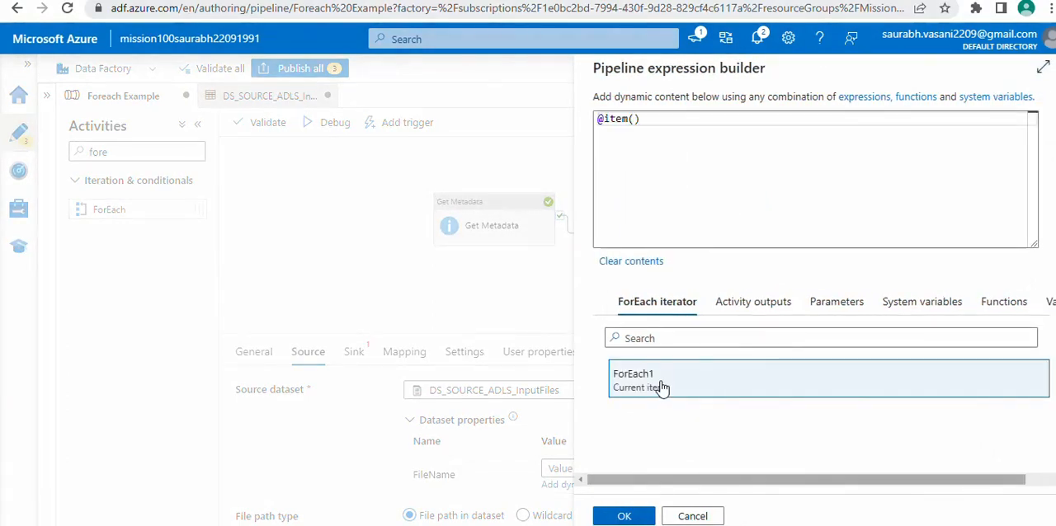
{"action": "left_click", "coordinate": [654, 116]}
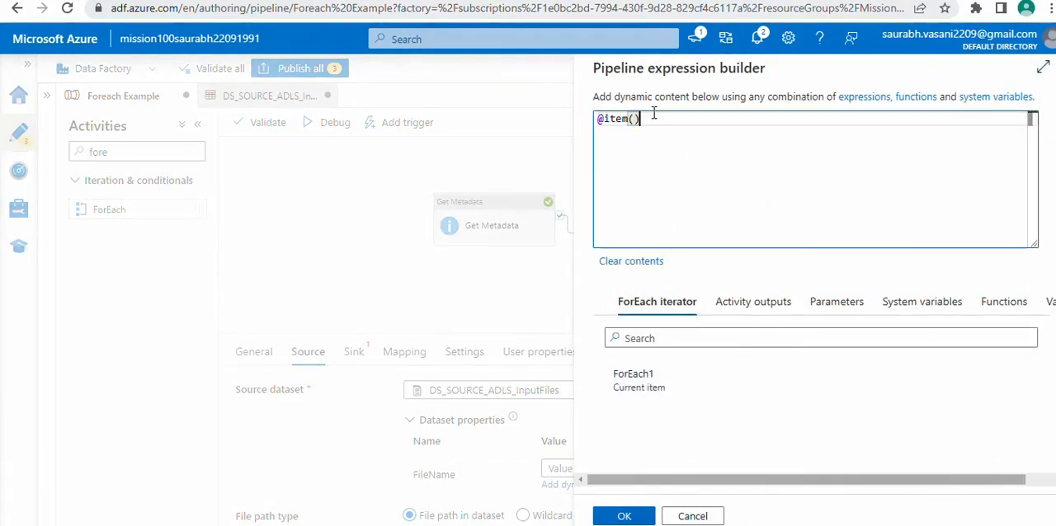
{"action": "type", "text": ".name"}
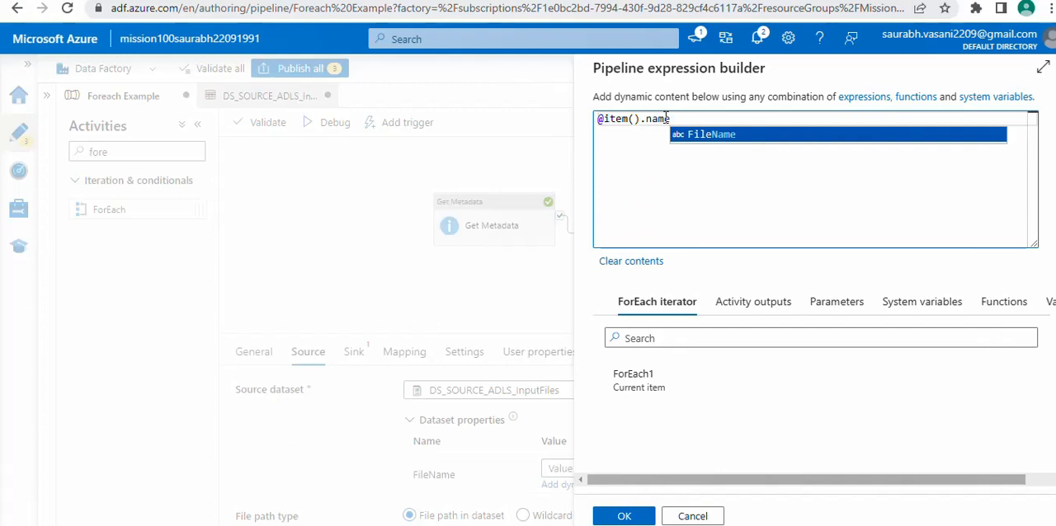
{"action": "left_click", "coordinate": [624, 516]}
Examine the Get Metadata run's output JSON, checking the childItems array and the name field of its entries
{"action": "left_click", "coordinate": [390, 278]}
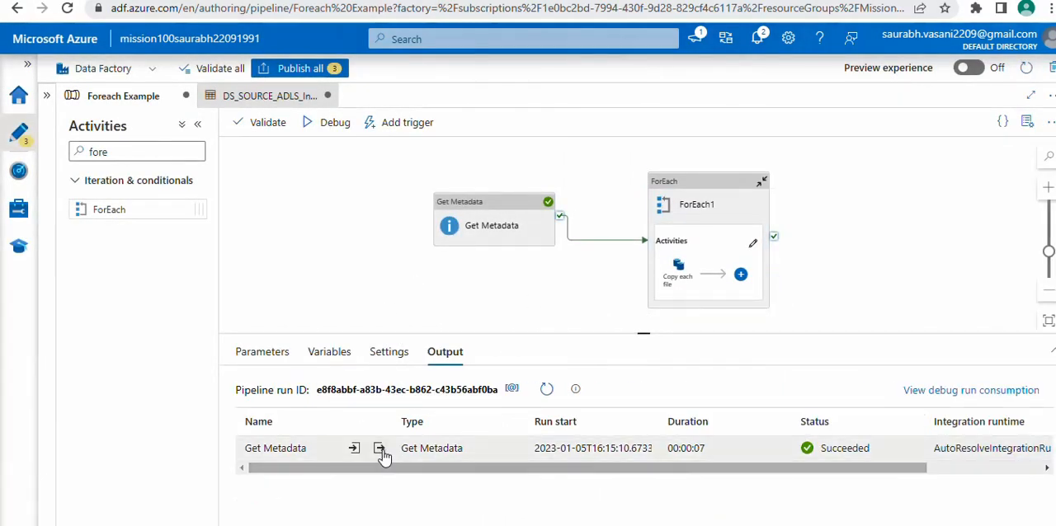
{"action": "left_click", "coordinate": [381, 449]}
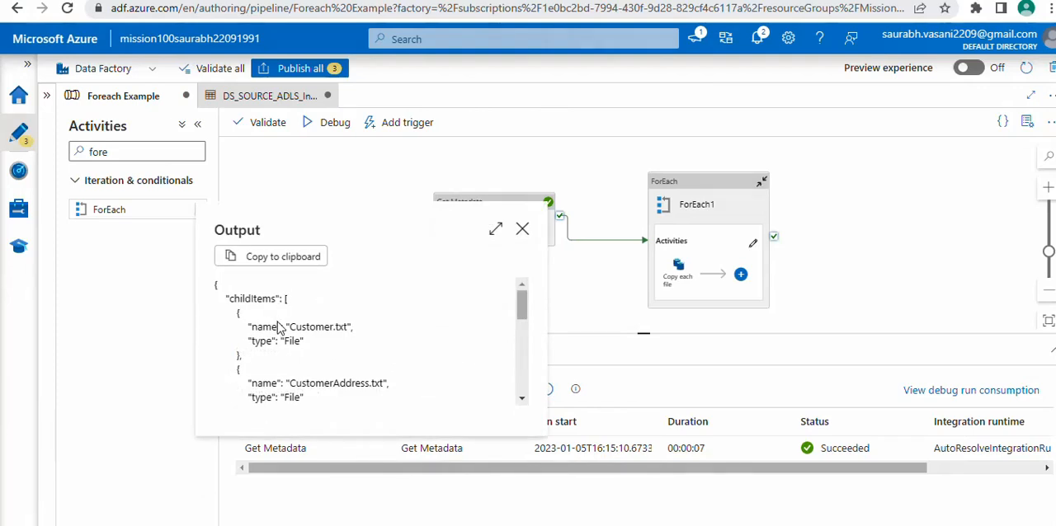
{"action": "double_click", "coordinate": [245, 299]}
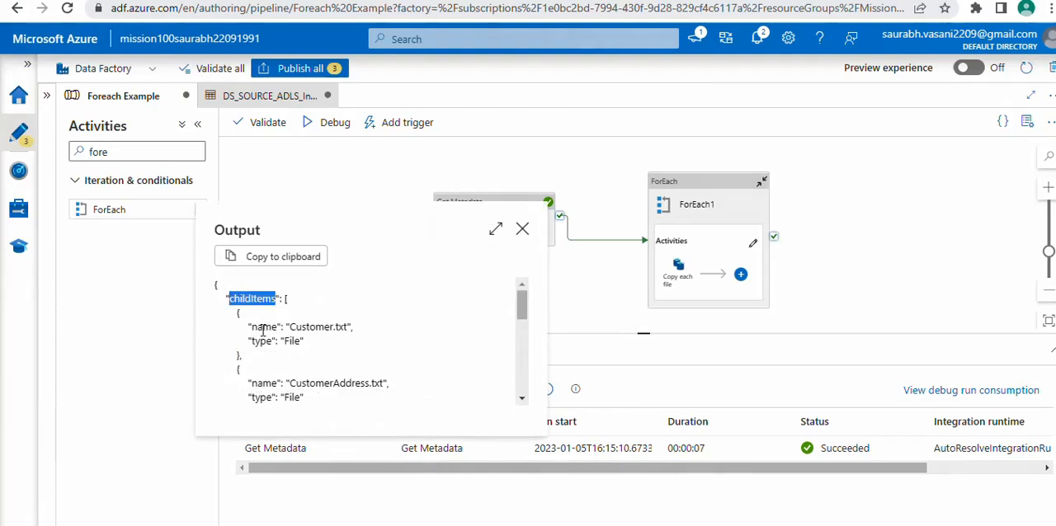
{"action": "double_click", "coordinate": [263, 328]}
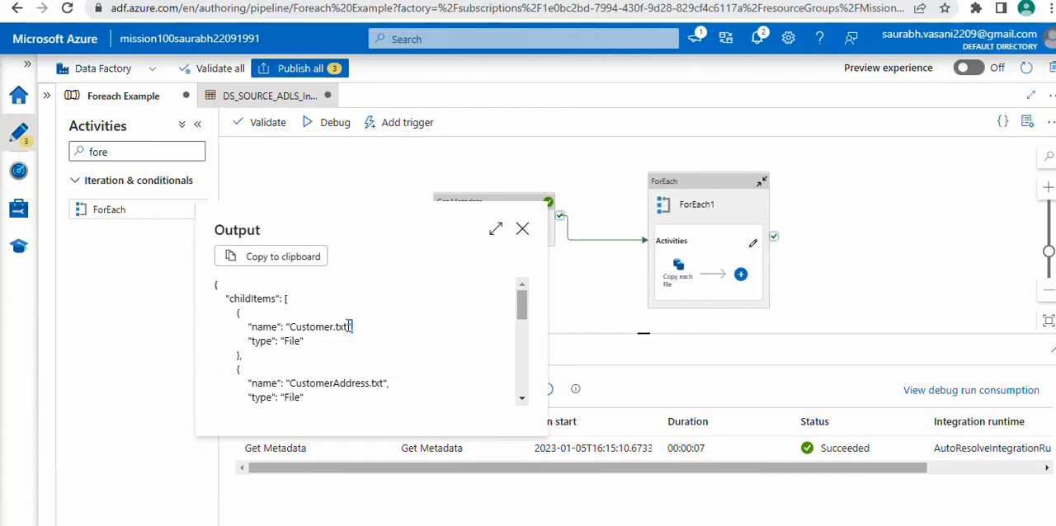
{"action": "left_click_drag", "start_coordinate": [353, 328], "coordinate": [316, 327]}
{"action": "double_click", "coordinate": [256, 298]}
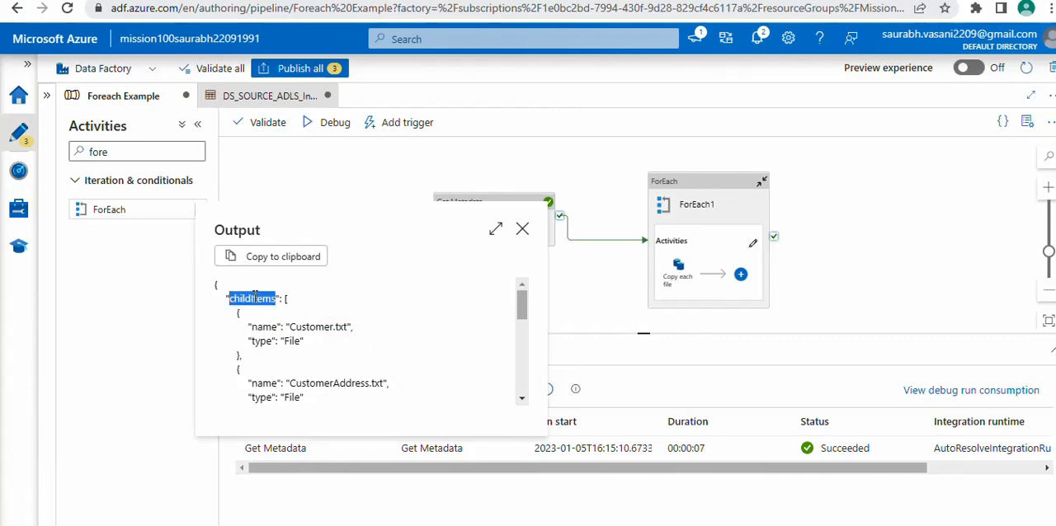
{"action": "left_click", "coordinate": [264, 327]}
{"action": "double_click", "coordinate": [264, 328]}
{"action": "left_click_drag", "start_coordinate": [236, 314], "coordinate": [282, 402]}
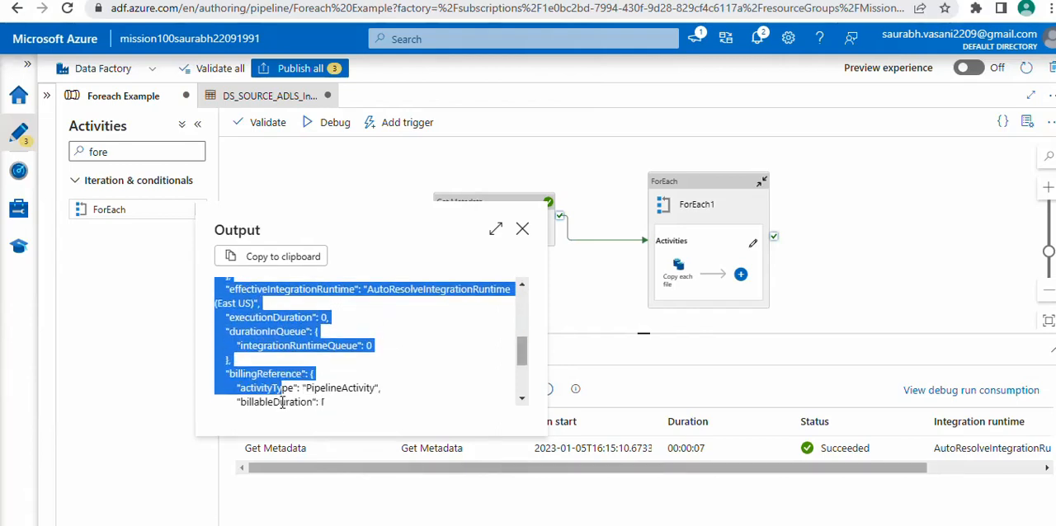
{"action": "left_click_drag", "start_coordinate": [521, 360], "coordinate": [521, 333]}
Start a new sink dataset for the Copy each file activity, using Azure Data Lake Storage Gen2 and the DelimitedText format
{"action": "left_click", "coordinate": [679, 269]}
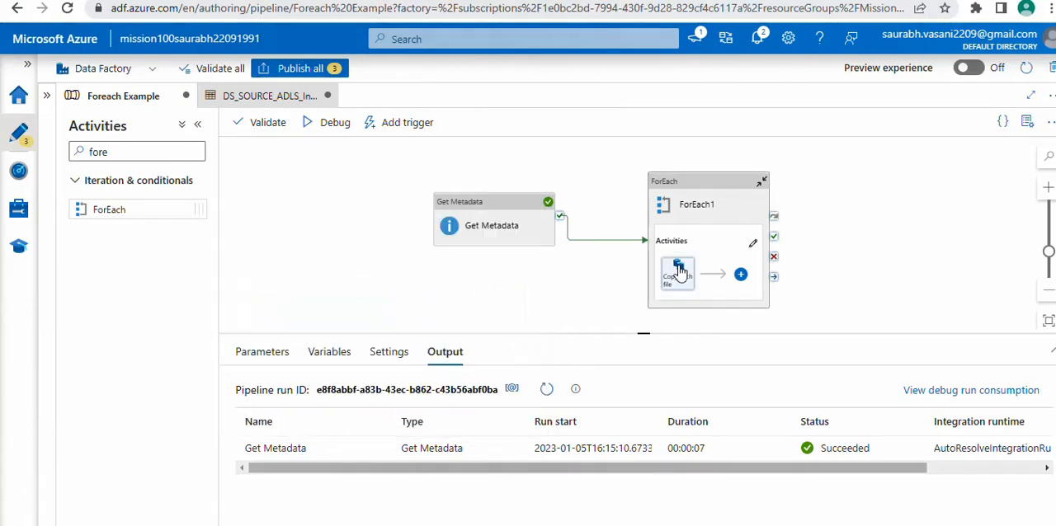
{"action": "left_click", "coordinate": [679, 268]}
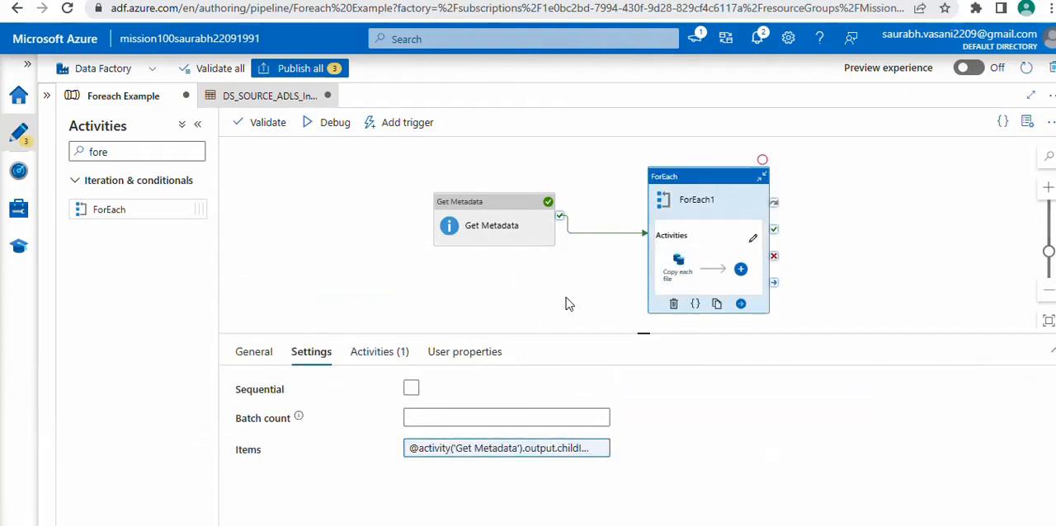
{"action": "left_click", "coordinate": [678, 264]}
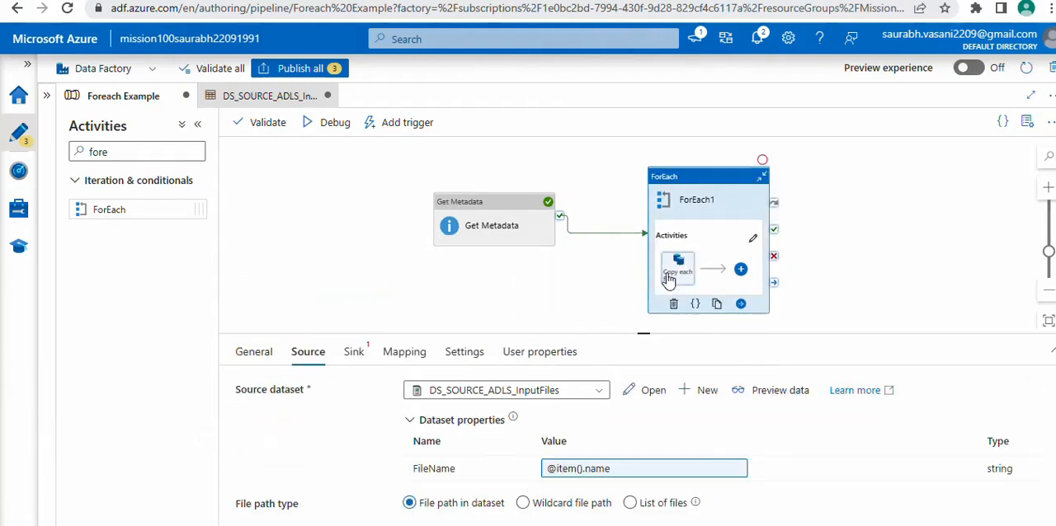
{"action": "left_click", "coordinate": [355, 363]}
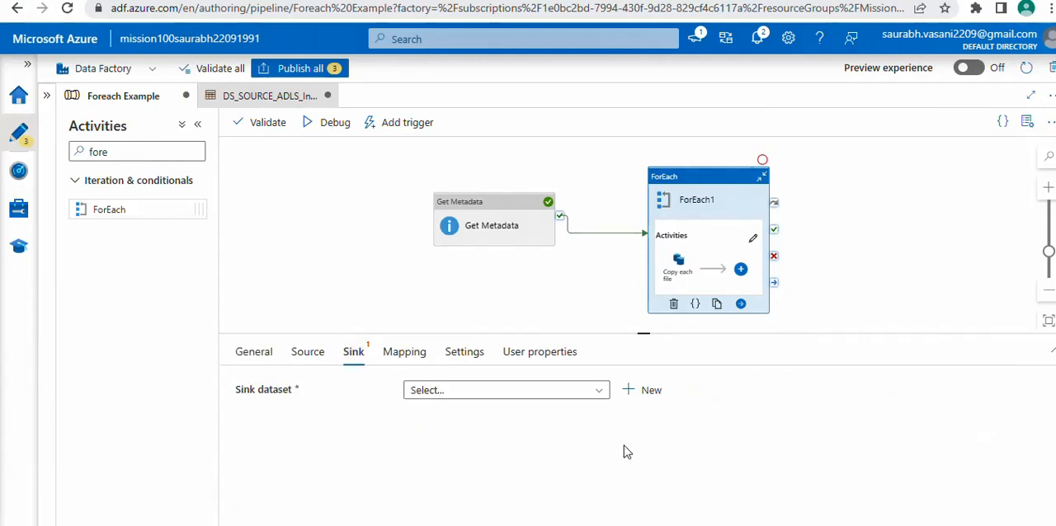
{"action": "left_click", "coordinate": [650, 396]}
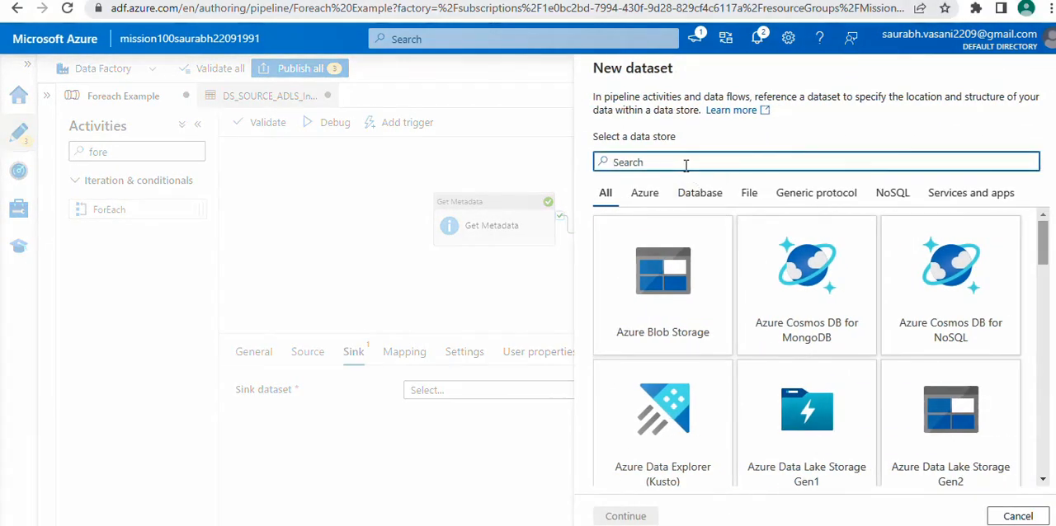
{"action": "type", "text": "gen"}
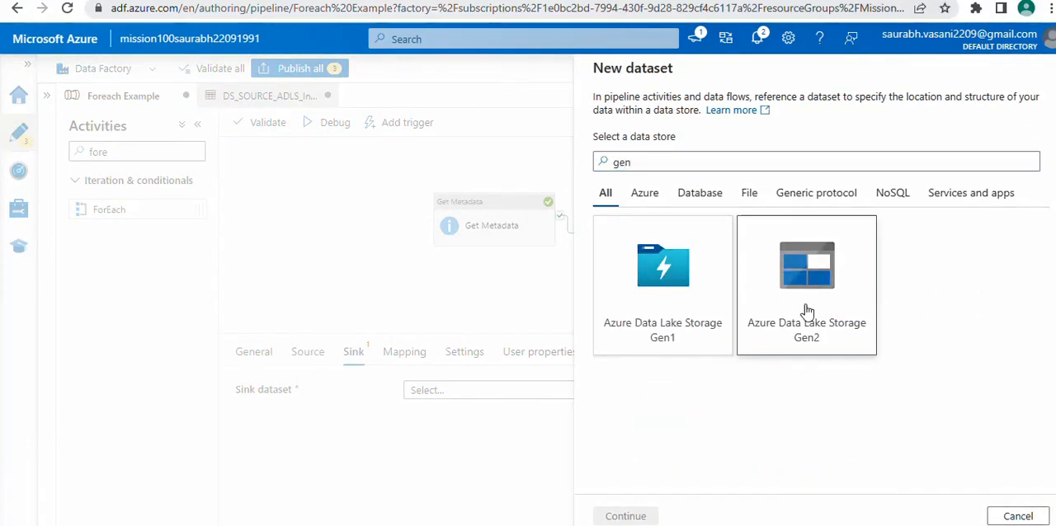
{"action": "left_click", "coordinate": [807, 311]}
{"action": "left_click", "coordinate": [629, 518]}
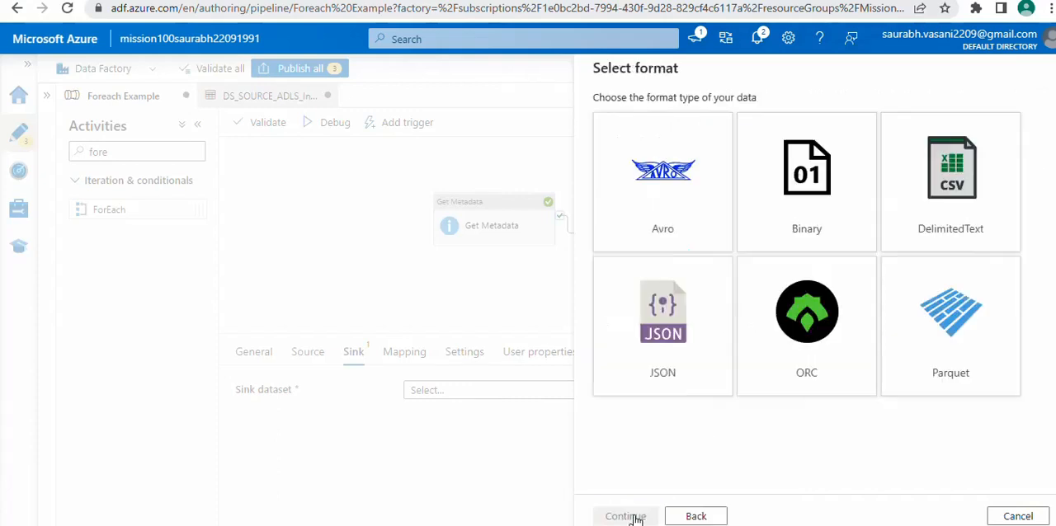
{"action": "left_click", "coordinate": [947, 219]}
{"action": "left_click", "coordinate": [627, 516]}
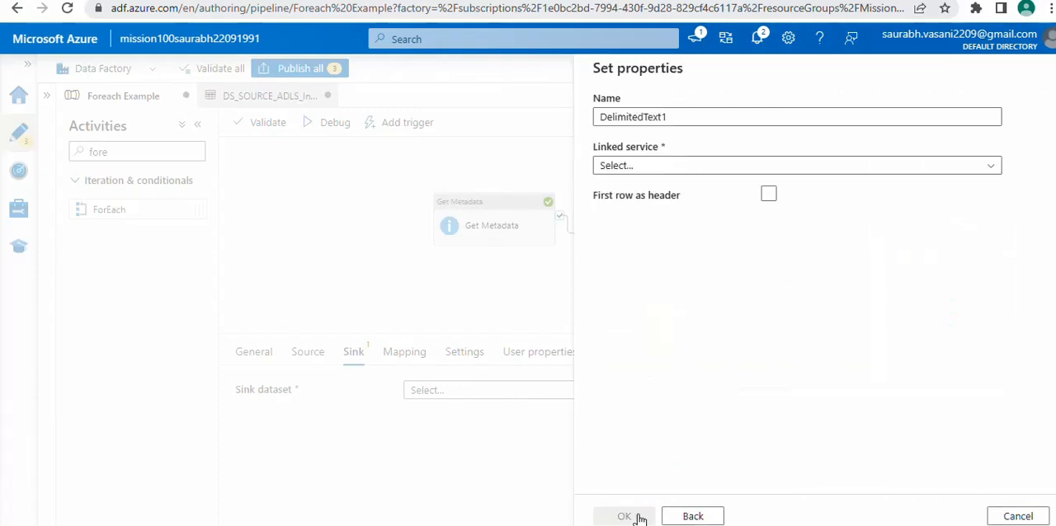
Name the sink dataset DS_ADLS_Destination, assign the ADLS_LS linked service, and treat the first row as header
{"action": "double_click", "coordinate": [699, 118]}
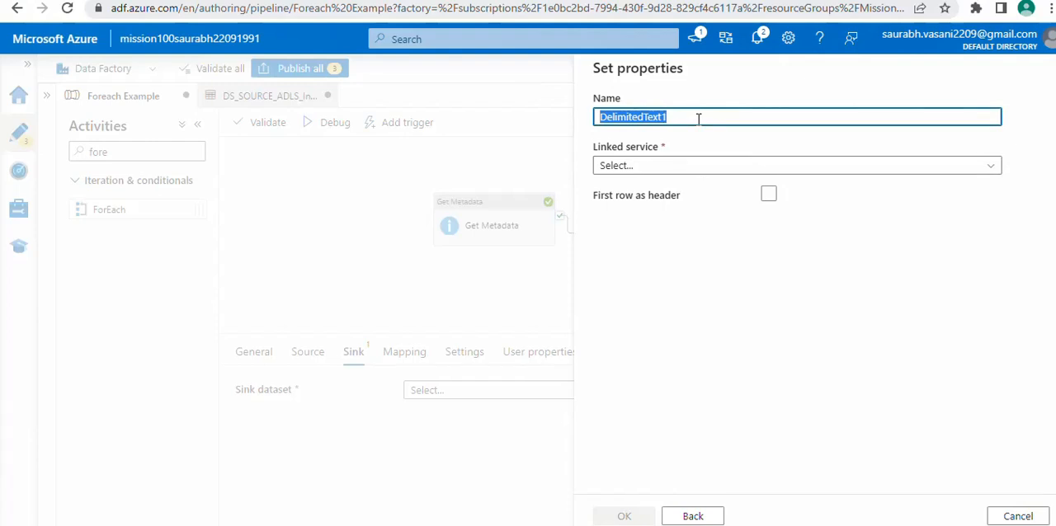
{"action": "type", "text": "DS_"}
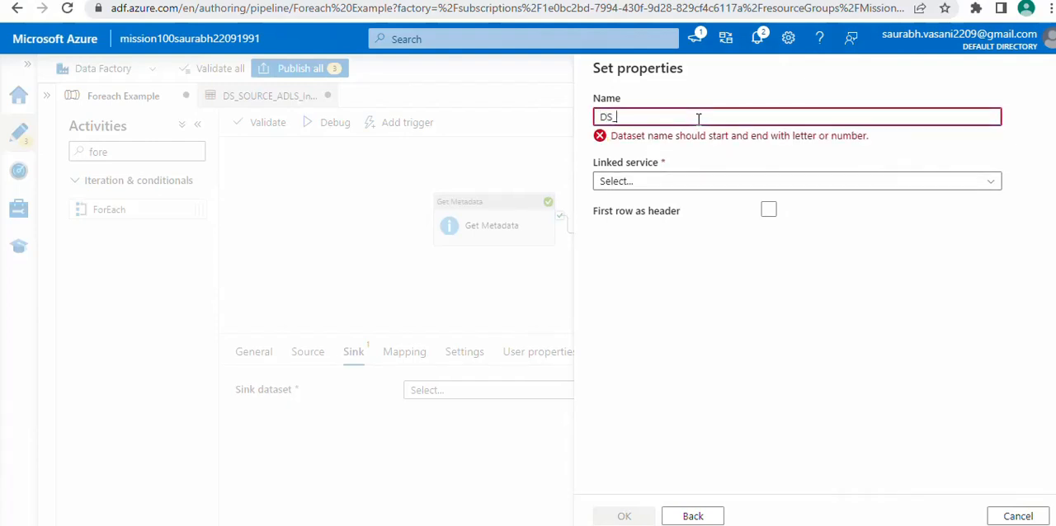
{"action": "type", "text": "ADLS_"}
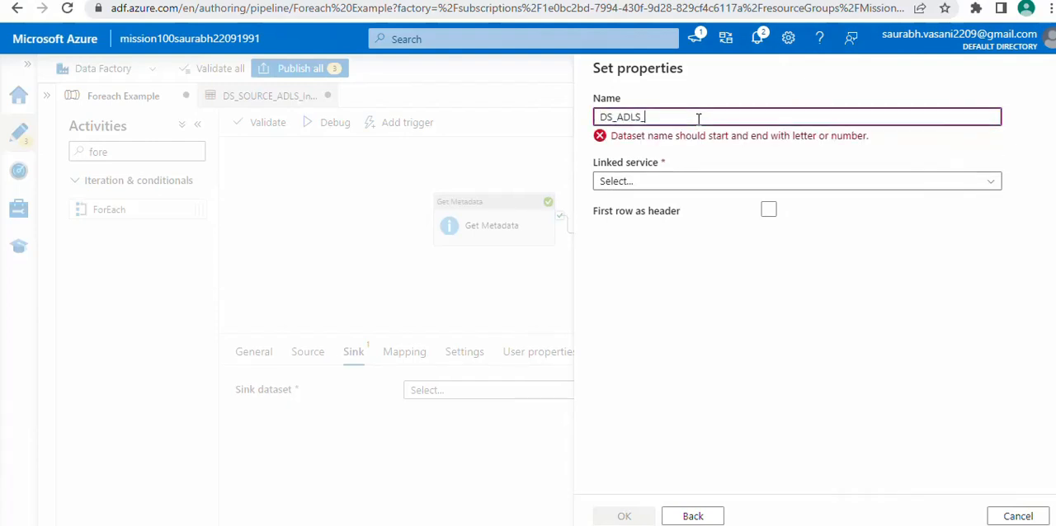
{"action": "type", "text": "Destination"}
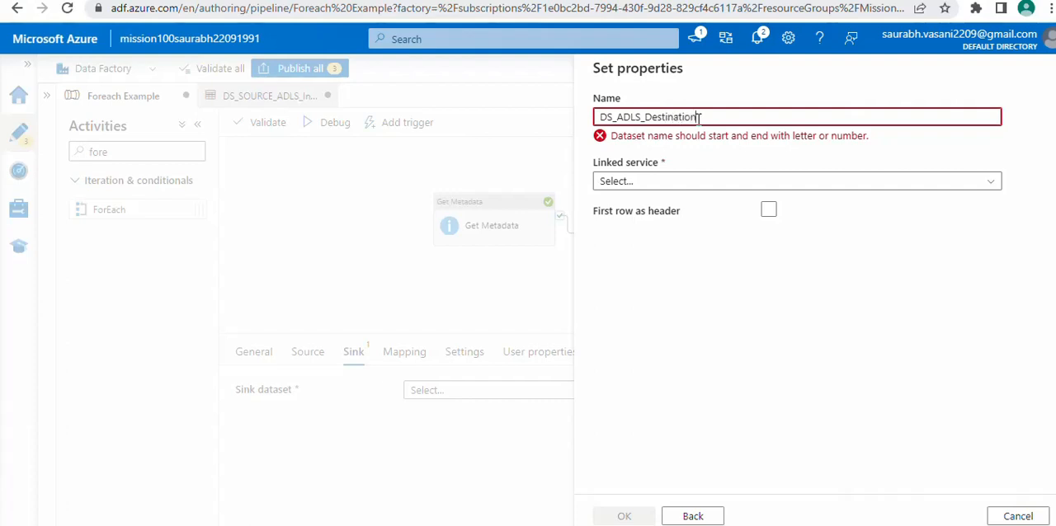
{"action": "left_click", "coordinate": [665, 168]}
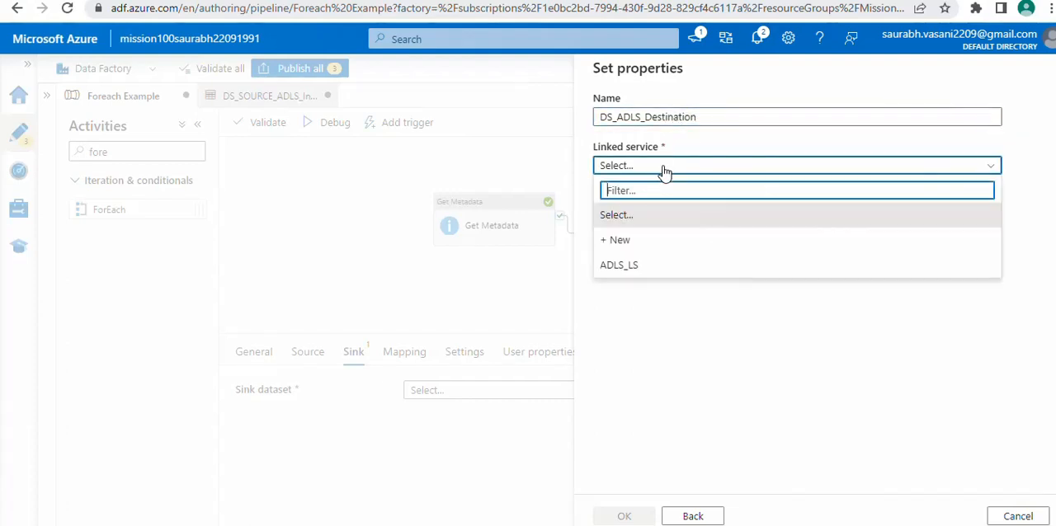
{"action": "left_click", "coordinate": [627, 264]}
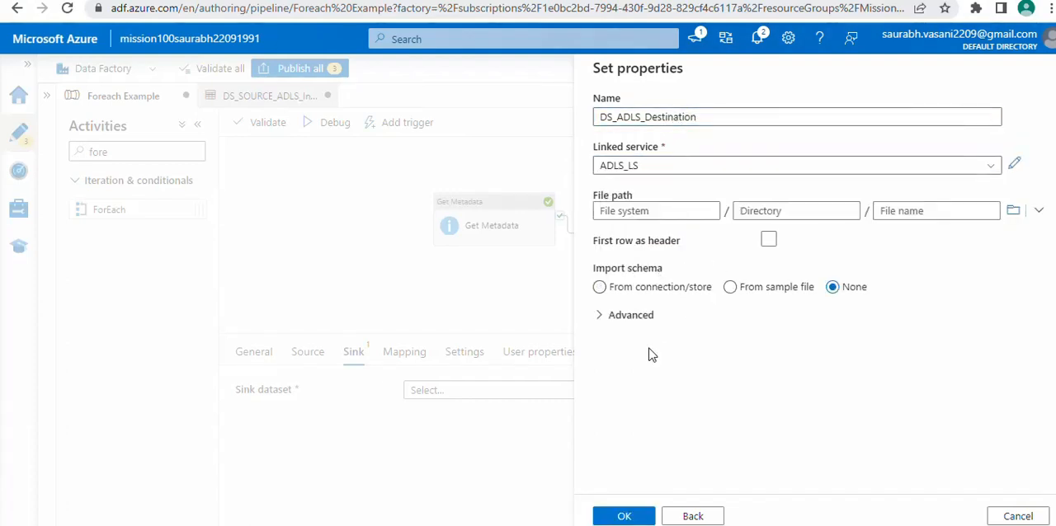
{"action": "left_click", "coordinate": [768, 241]}
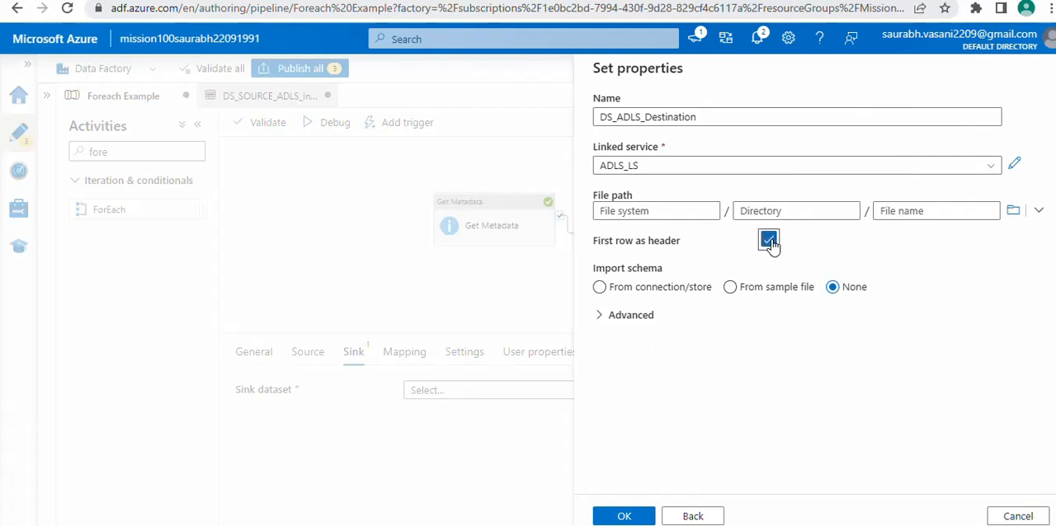
Set the sink dataset's file path to landing/OutputFiles without a file name and create the dataset
{"action": "left_click", "coordinate": [1009, 213]}
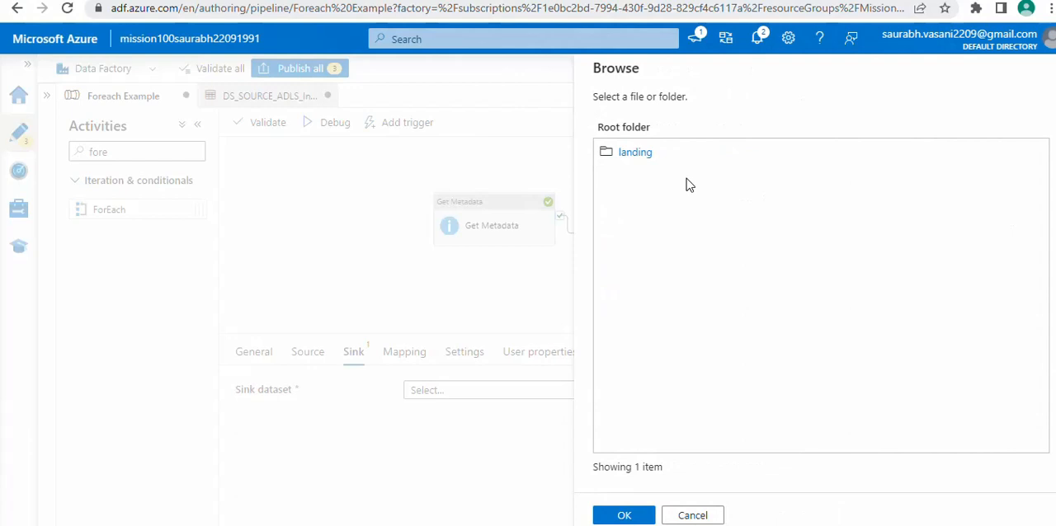
{"action": "left_click", "coordinate": [639, 154]}
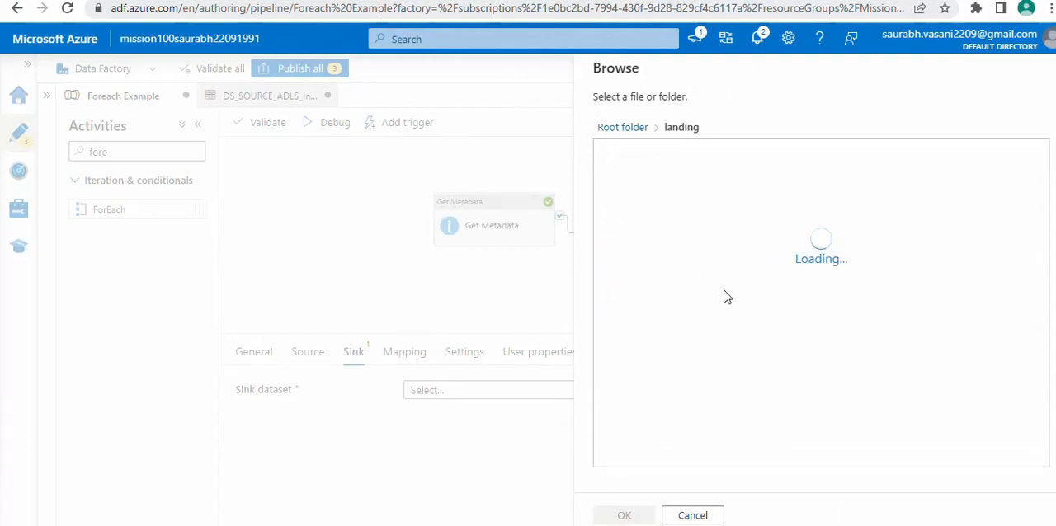
{"action": "left_click", "coordinate": [624, 516]}
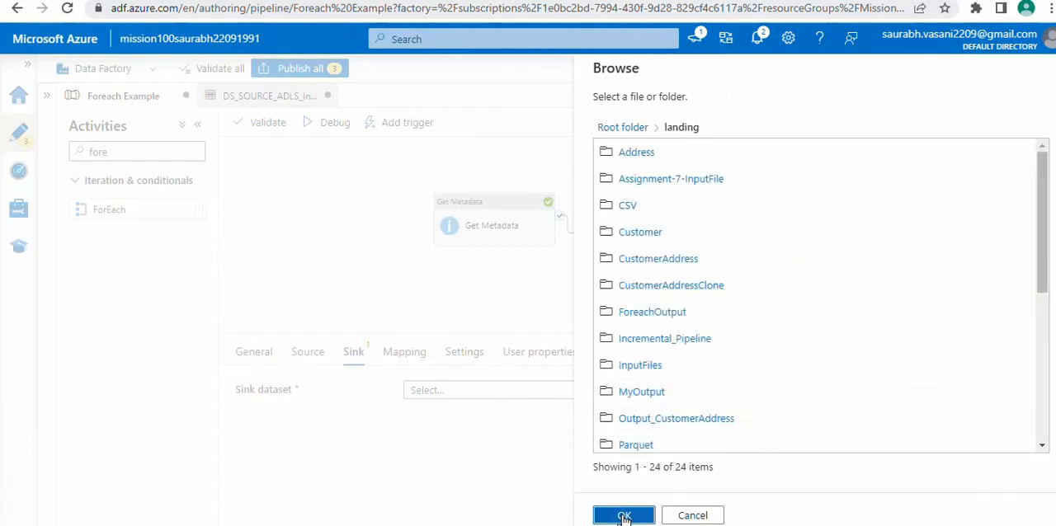
{"action": "left_click", "coordinate": [759, 216]}
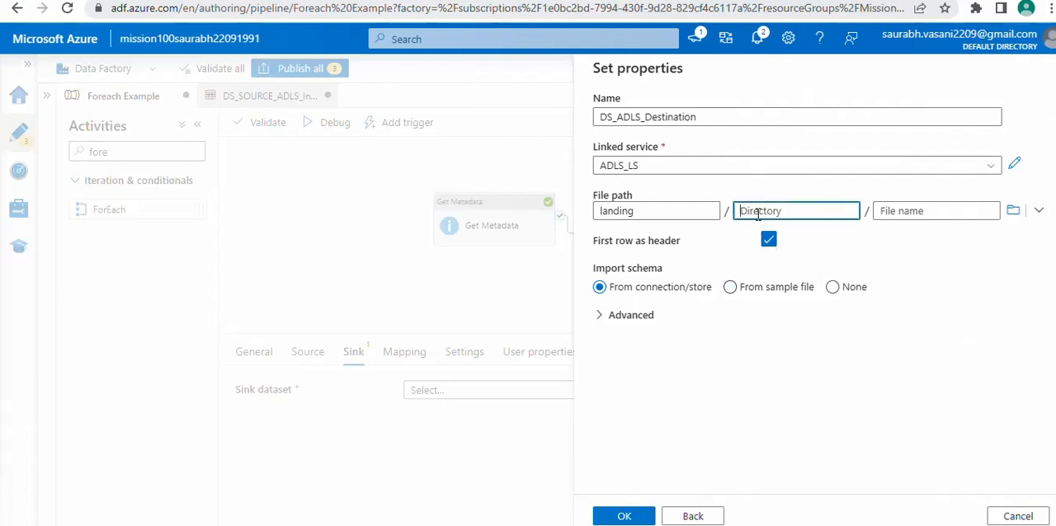
{"action": "type", "text": "OutputFiles"}
{"action": "left_click_drag", "start_coordinate": [809, 212], "coordinate": [741, 209]}
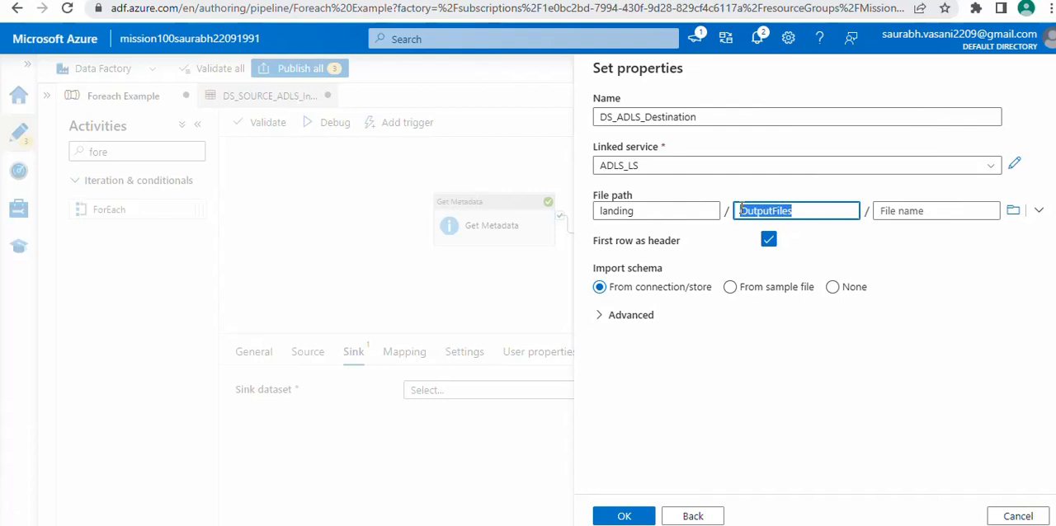
{"action": "left_click_drag", "start_coordinate": [641, 210], "coordinate": [598, 210]}
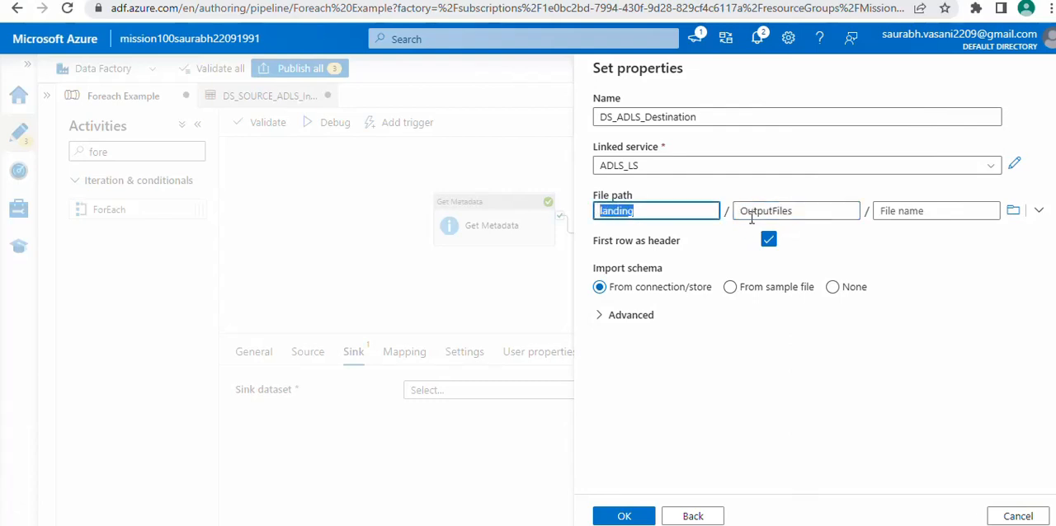
{"action": "left_click_drag", "start_coordinate": [810, 212], "coordinate": [737, 210]}
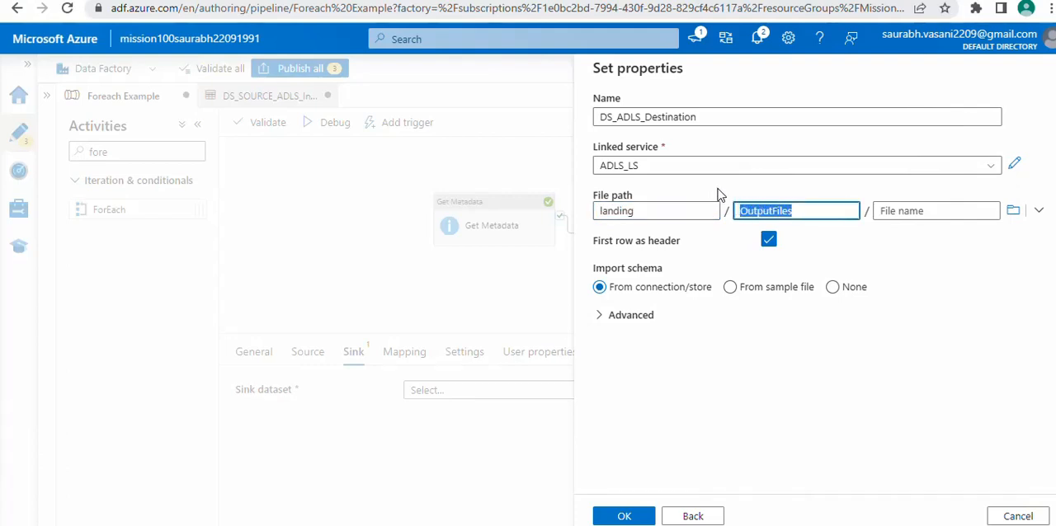
{"action": "left_click", "coordinate": [626, 516]}
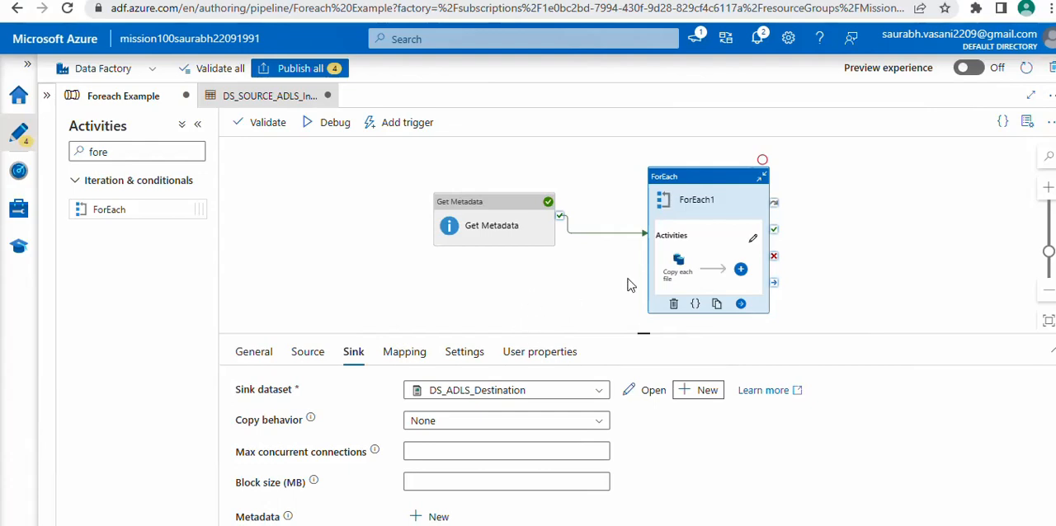
Open the DS_ADLS_Destination dataset and add a String parameter named FileName
{"action": "left_click", "coordinate": [649, 390]}
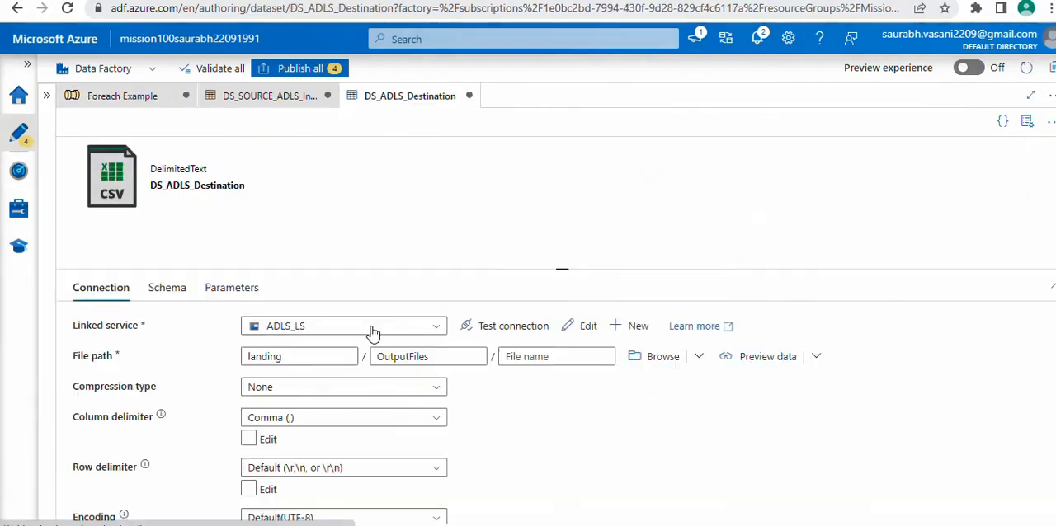
{"action": "left_click", "coordinate": [231, 287]}
{"action": "left_click", "coordinate": [114, 334]}
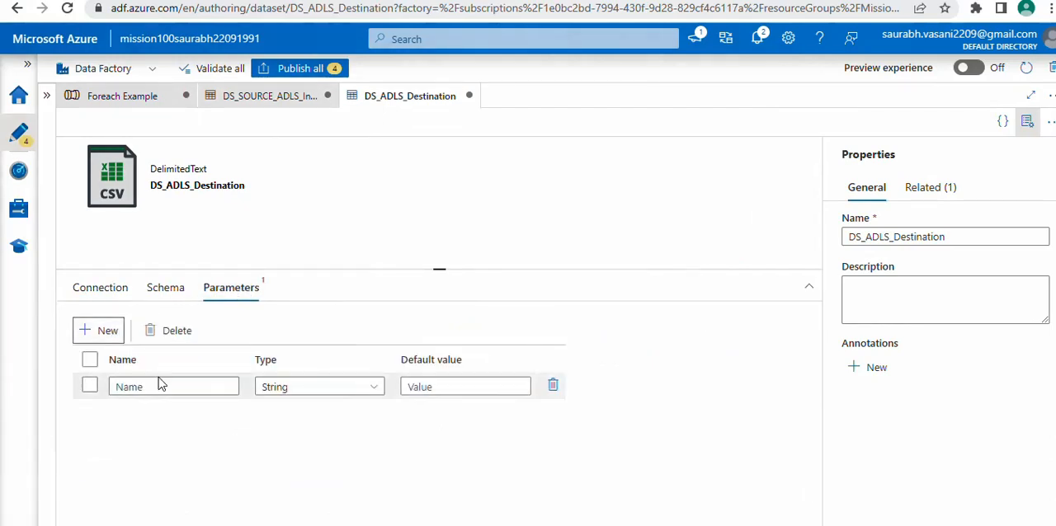
{"action": "left_click", "coordinate": [160, 386]}
{"action": "type", "text": "FileName"}
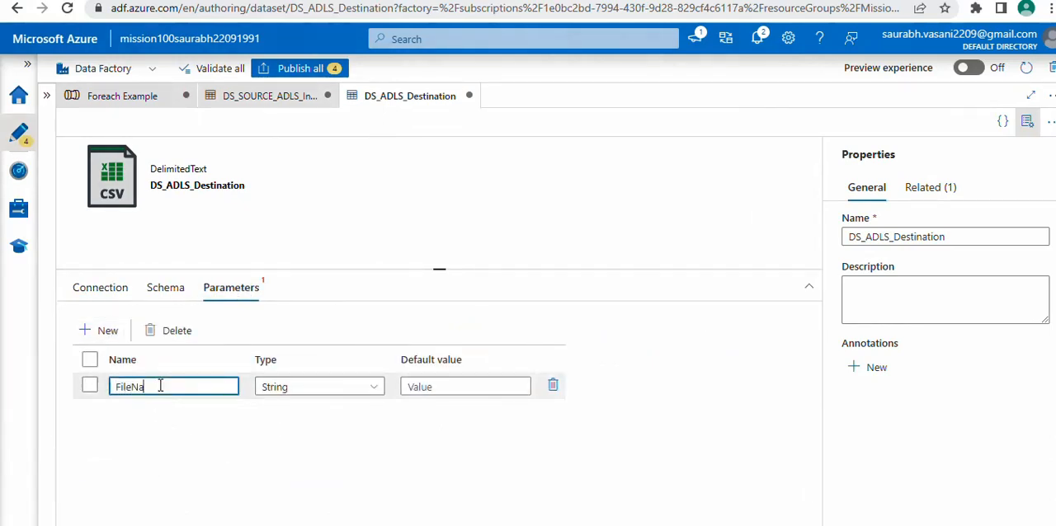
{"action": "left_click", "coordinate": [100, 288]}
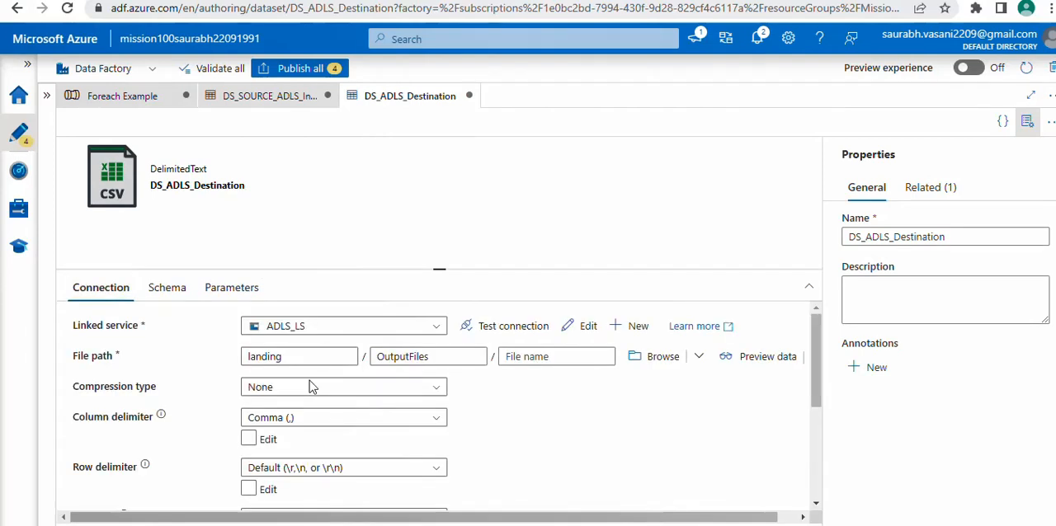
{"action": "left_click", "coordinate": [503, 357]}
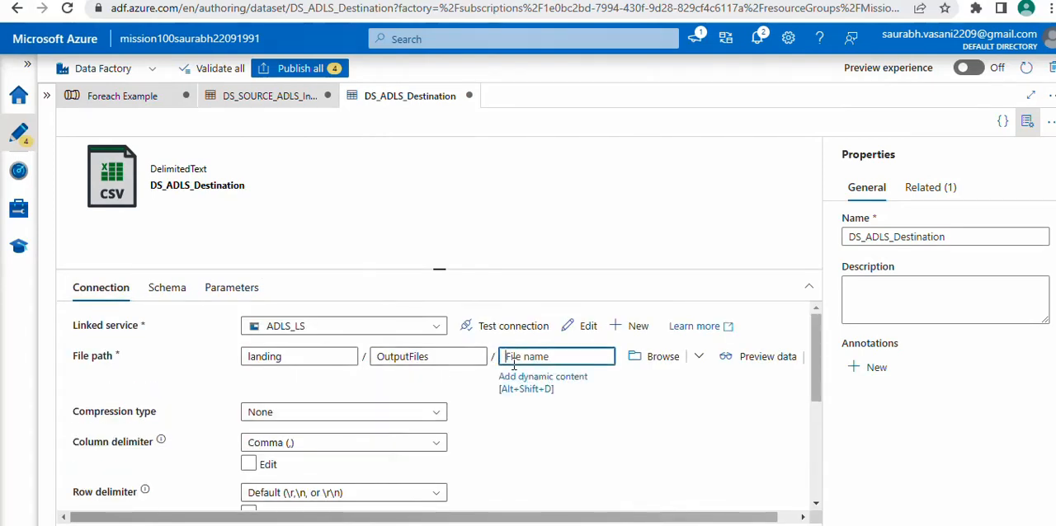
{"action": "left_click", "coordinate": [536, 381]}
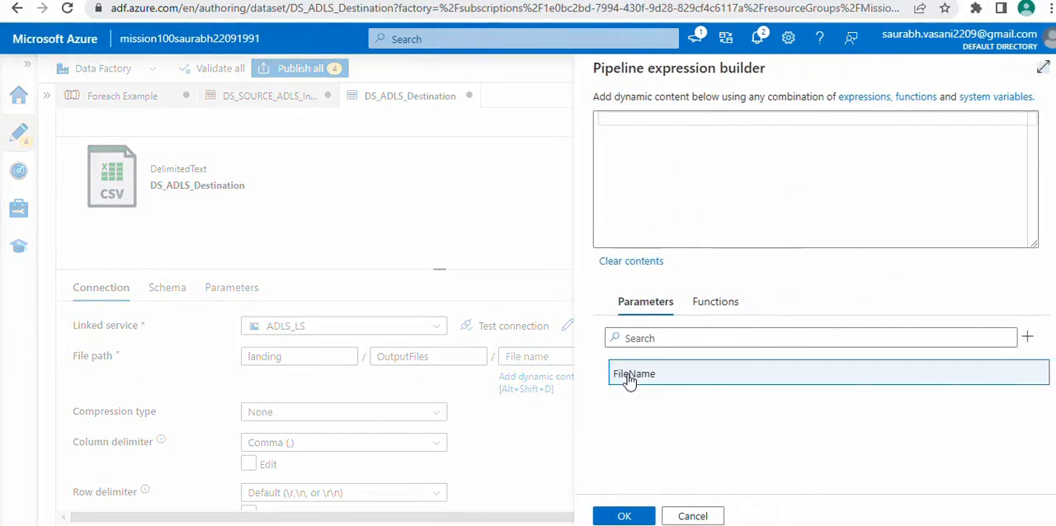
{"action": "left_click", "coordinate": [628, 376]}
{"action": "left_click", "coordinate": [624, 517]}
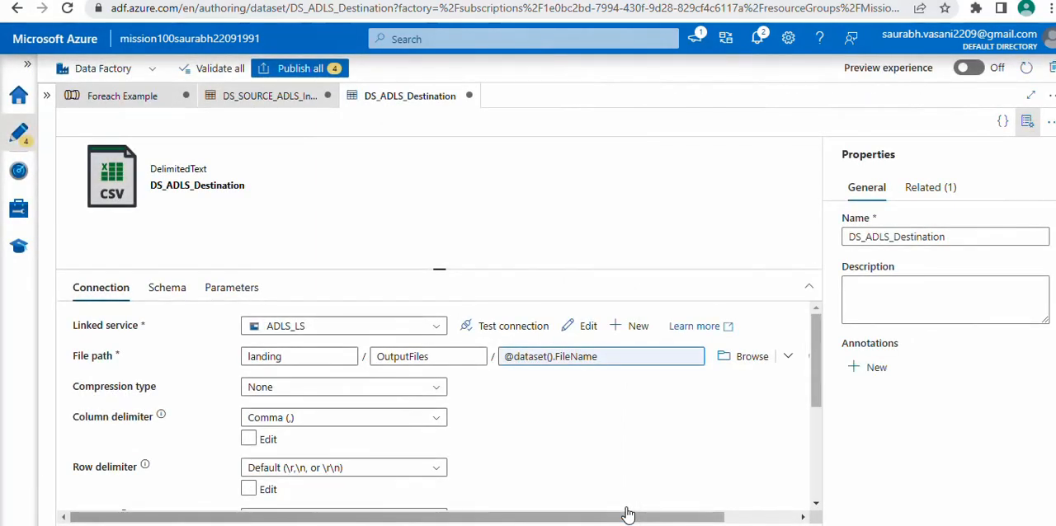
{"action": "left_click", "coordinate": [1027, 124]}
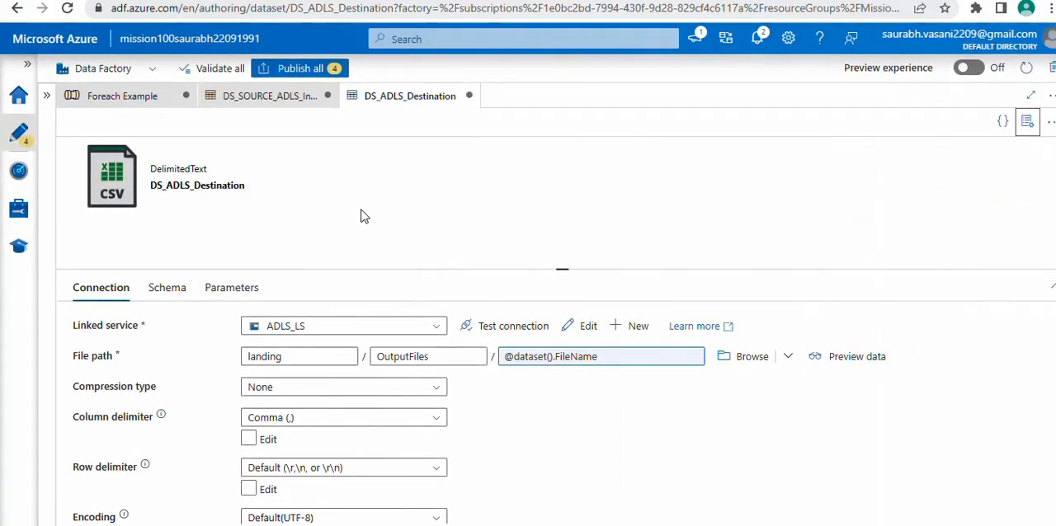
Return to the Foreach Example pipeline, validate it, and close the validation output
{"action": "left_click", "coordinate": [153, 99]}
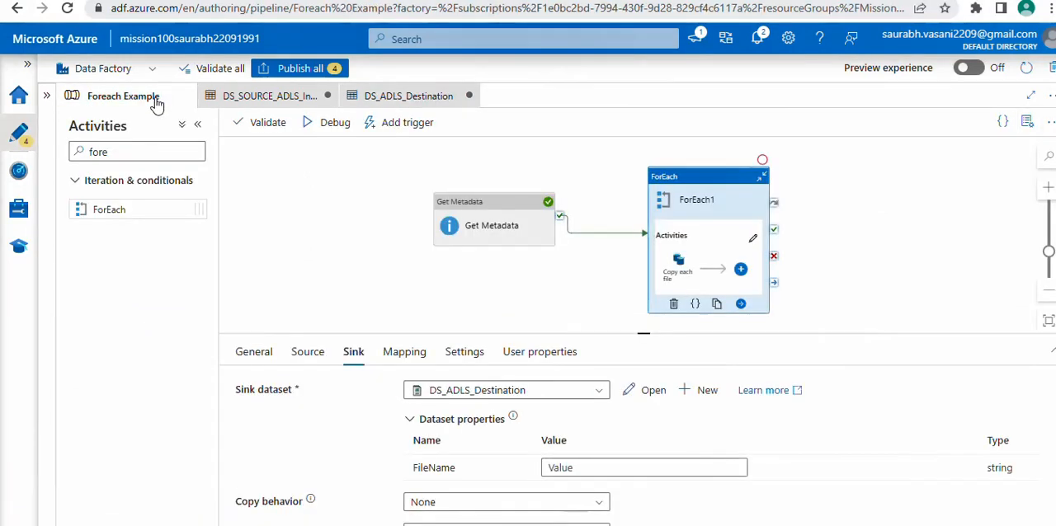
{"action": "left_click", "coordinate": [264, 124]}
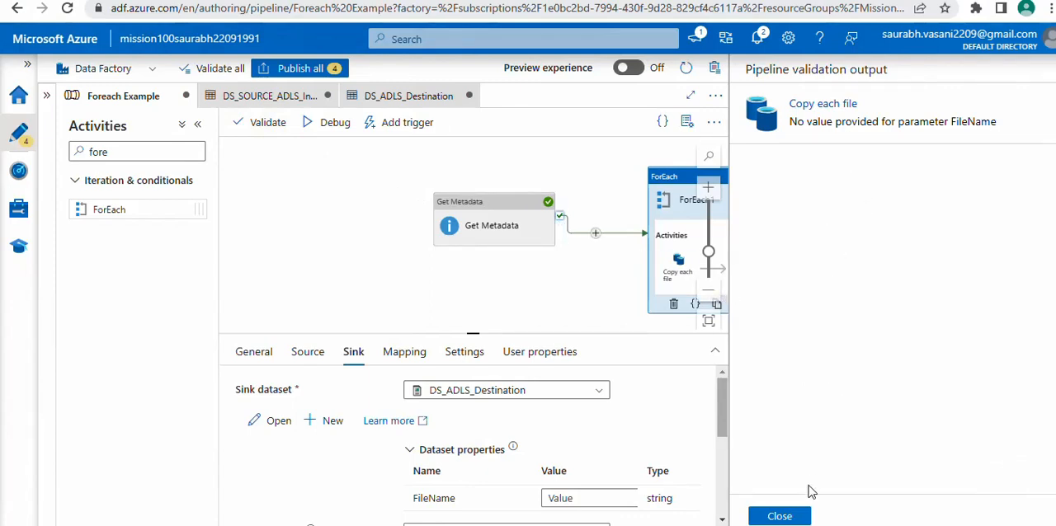
{"action": "left_click", "coordinate": [780, 517]}
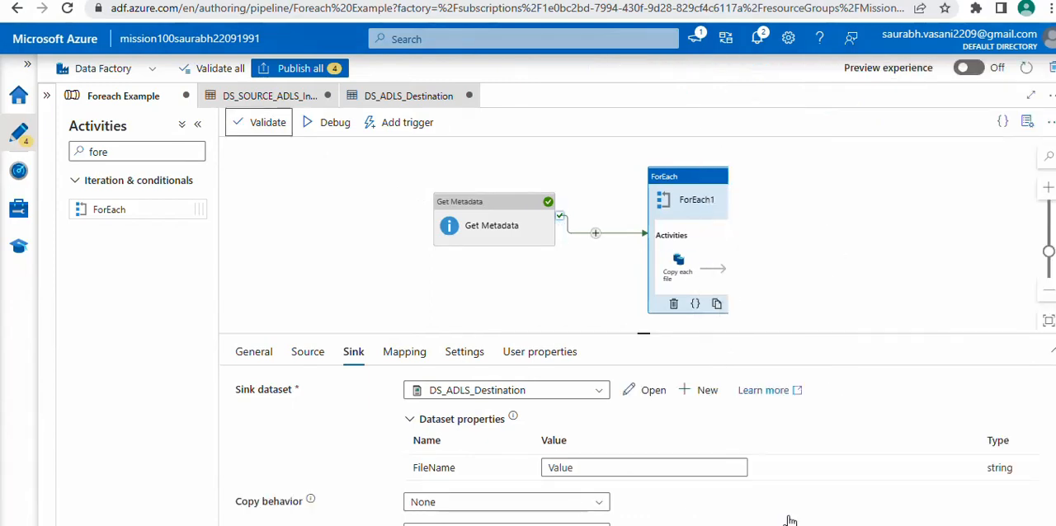
{"action": "left_click", "coordinate": [590, 467]}
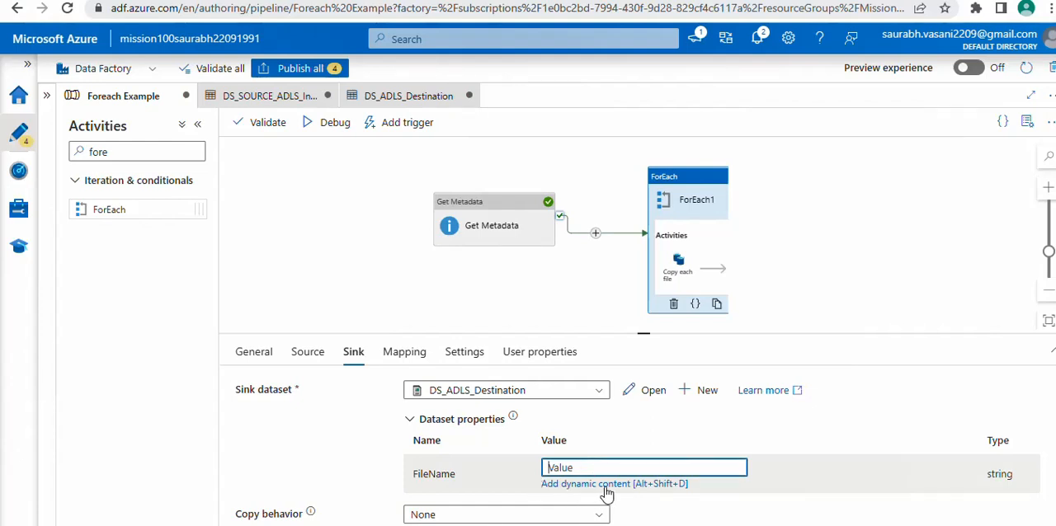
{"action": "left_click", "coordinate": [607, 485]}
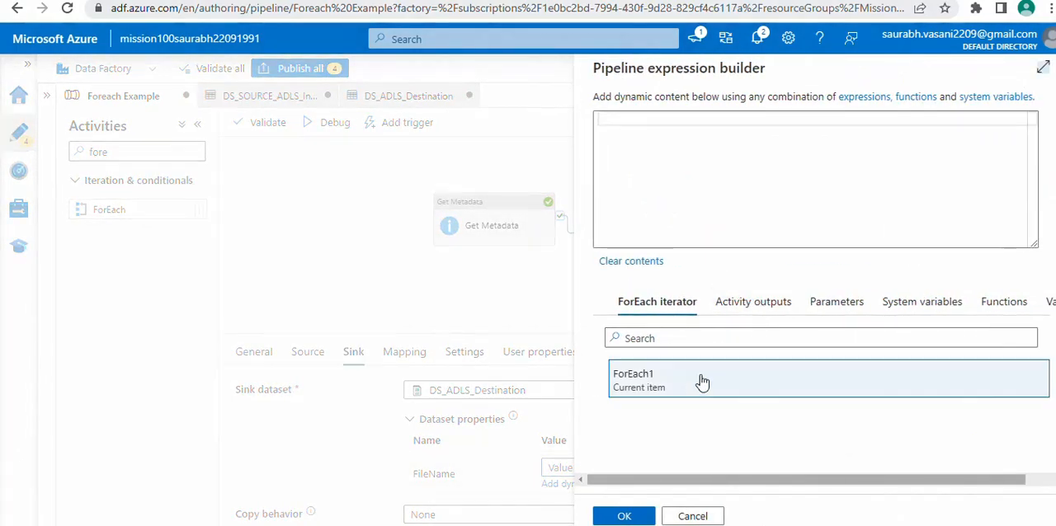
{"action": "left_click", "coordinate": [695, 381]}
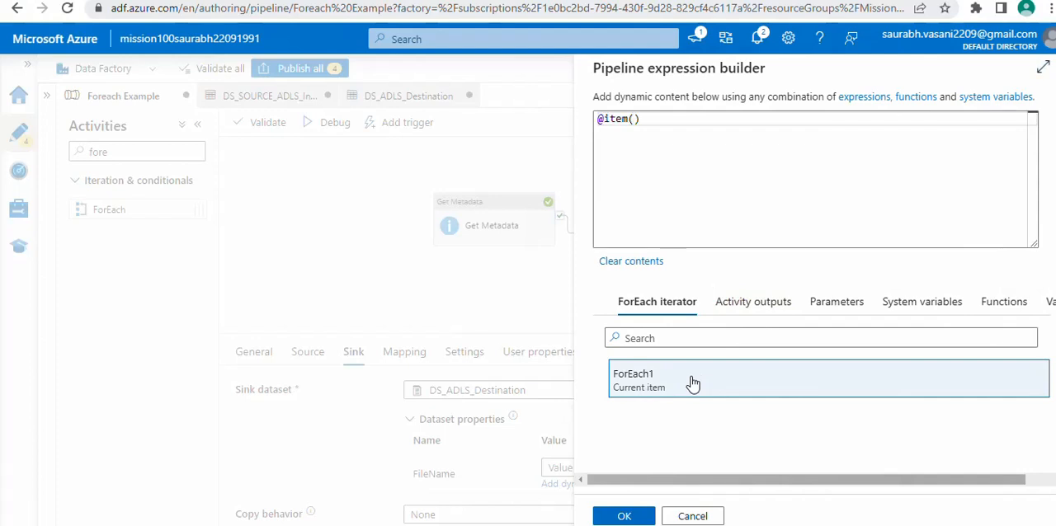
{"action": "left_click", "coordinate": [653, 128]}
{"action": "type", "text": ".name"}
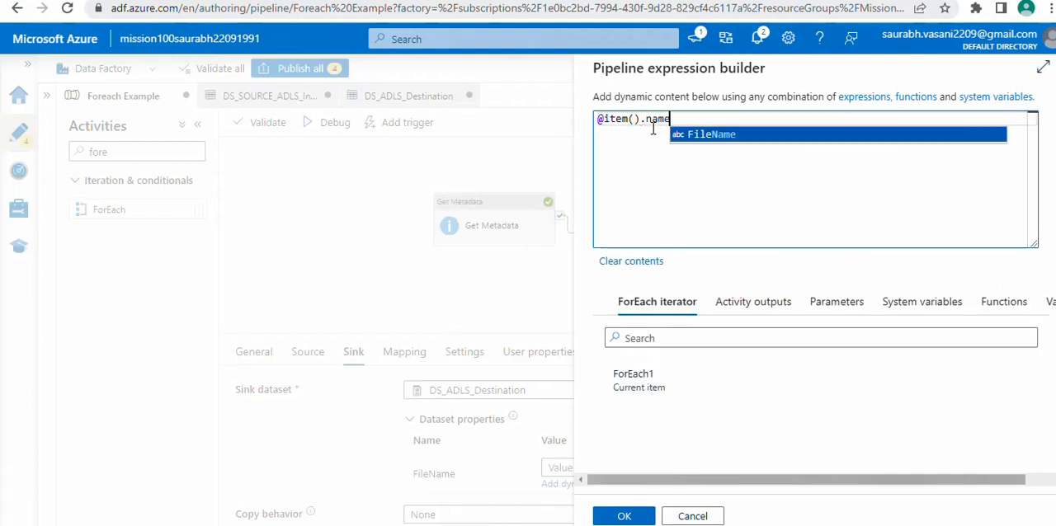
{"action": "left_click", "coordinate": [625, 516]}
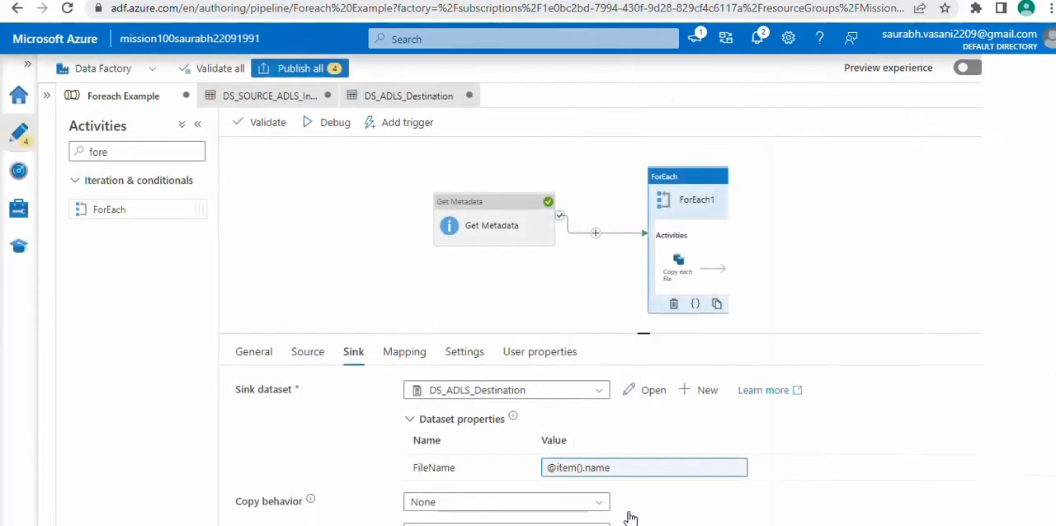
Validate the Foreach Example pipeline, read the validation output, and close it
{"action": "left_click", "coordinate": [366, 279]}
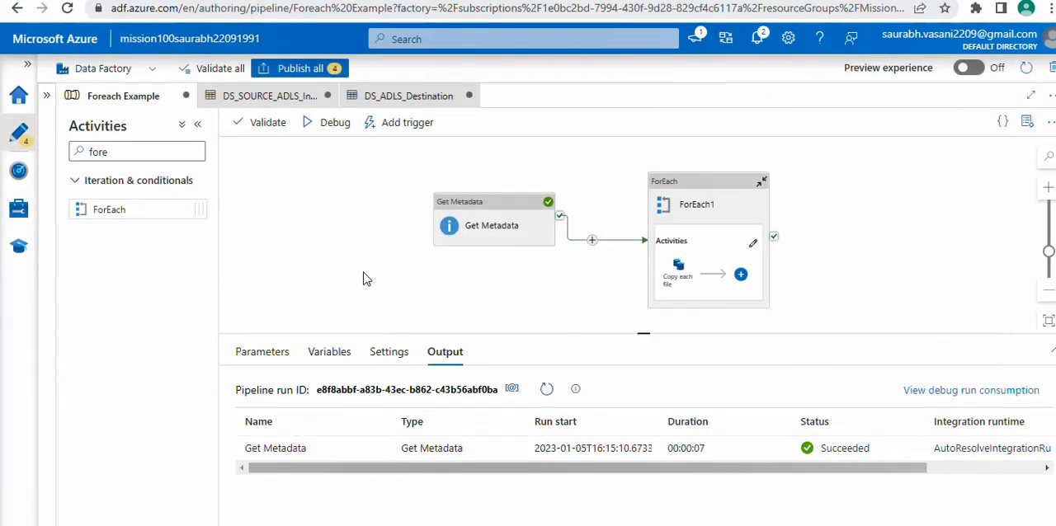
{"action": "left_click", "coordinate": [269, 126]}
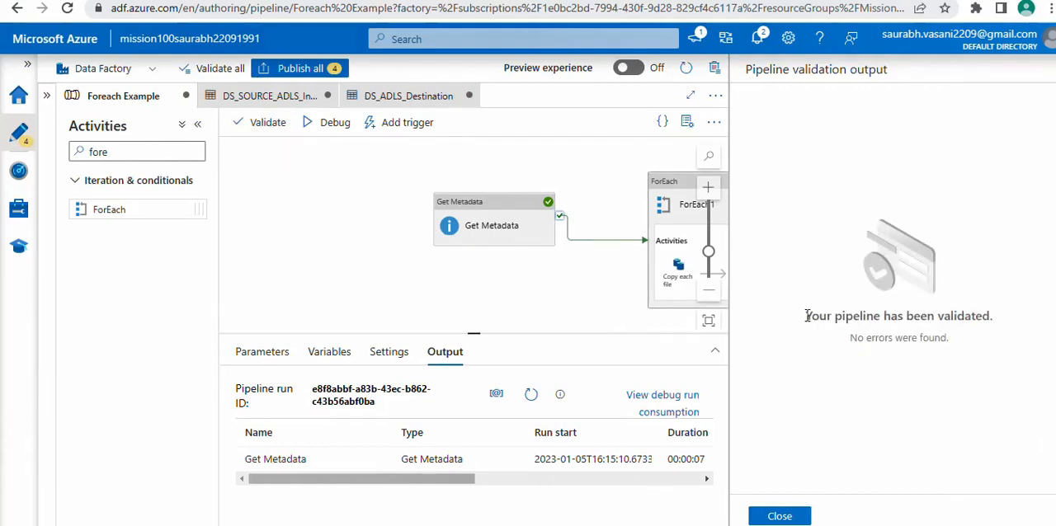
{"action": "left_click_drag", "start_coordinate": [812, 318], "coordinate": [985, 318]}
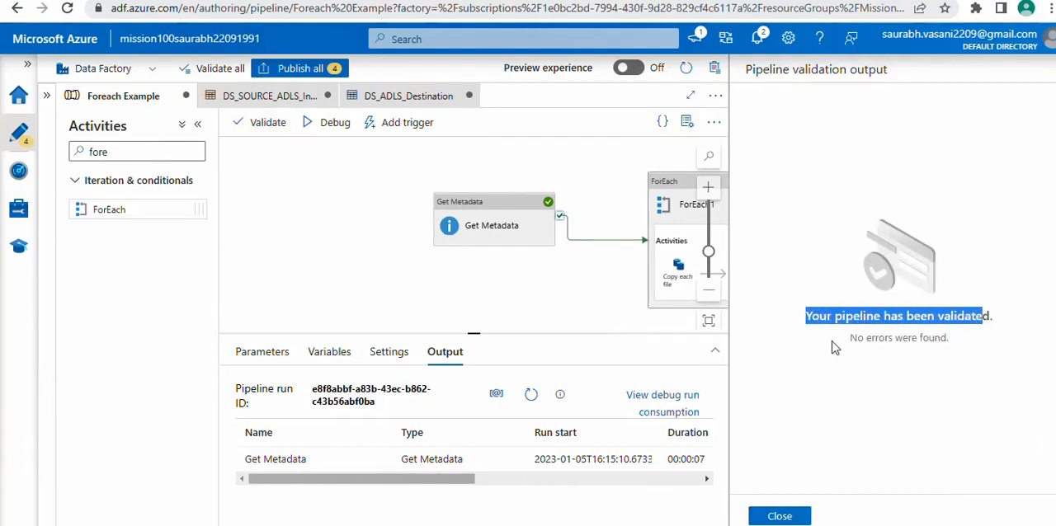
{"action": "left_click_drag", "start_coordinate": [850, 339], "coordinate": [964, 338]}
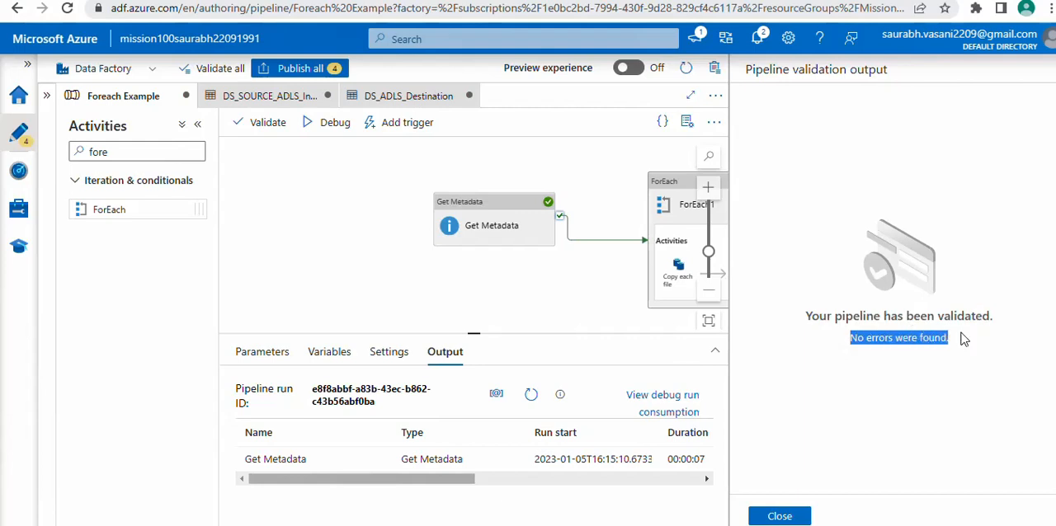
{"action": "left_click", "coordinate": [779, 516]}
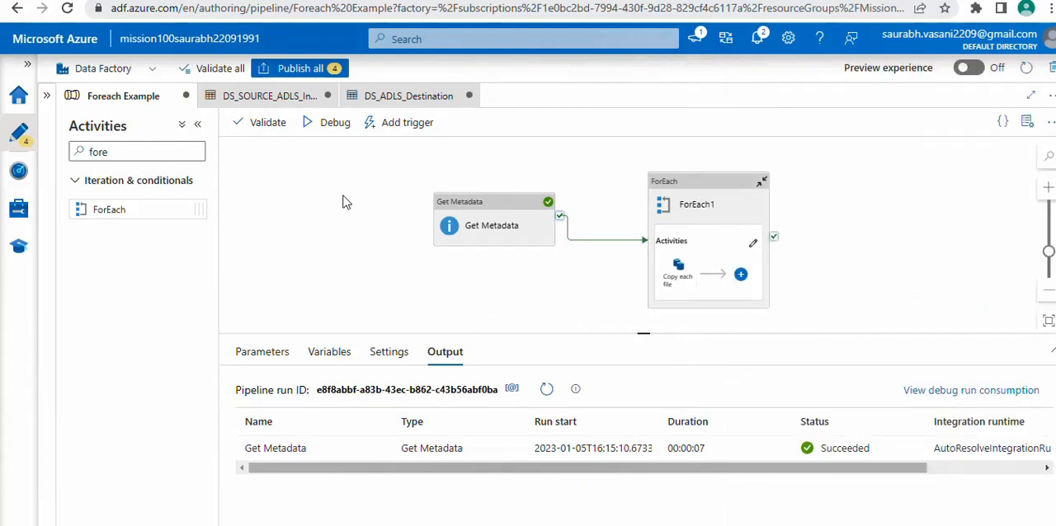
Debug the Foreach Example pipeline and refresh the enlarged run output until all activities have finished
{"action": "left_click", "coordinate": [330, 130]}
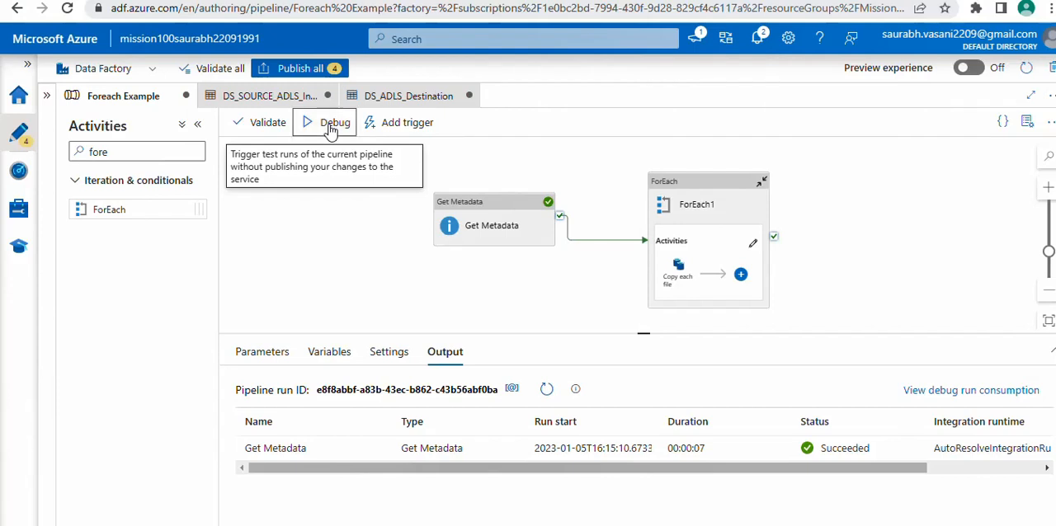
{"action": "left_click", "coordinate": [547, 391]}
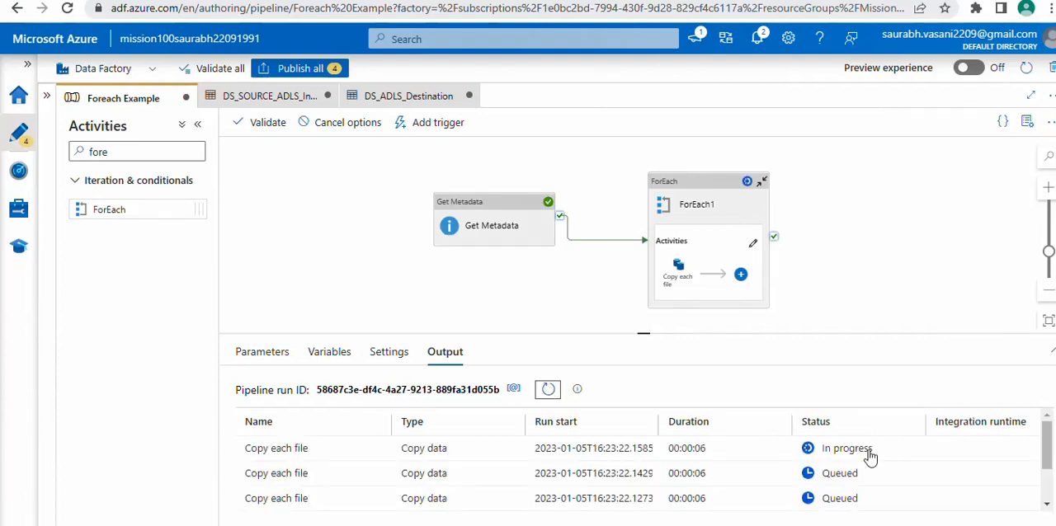
{"action": "left_click_drag", "start_coordinate": [671, 332], "coordinate": [653, 243]}
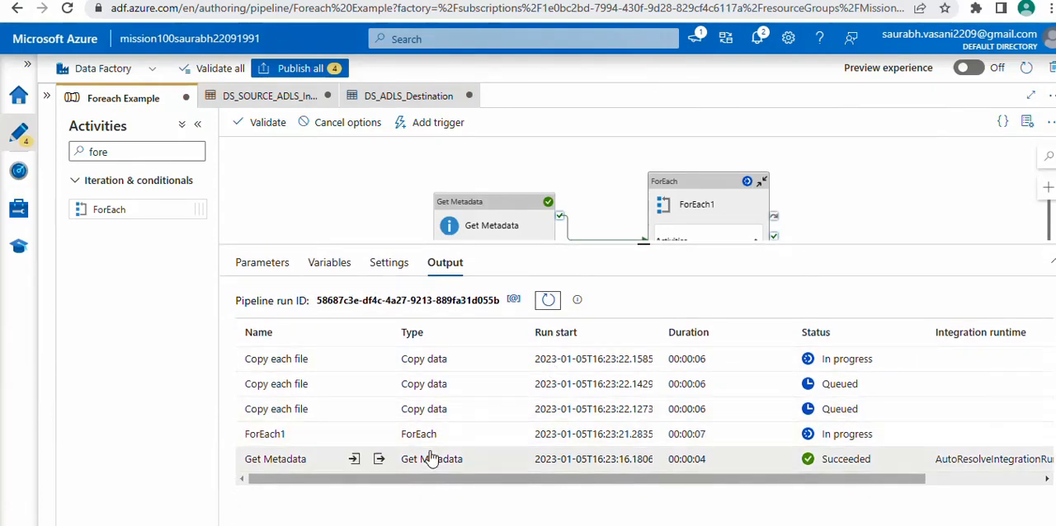
{"action": "left_click", "coordinate": [548, 302]}
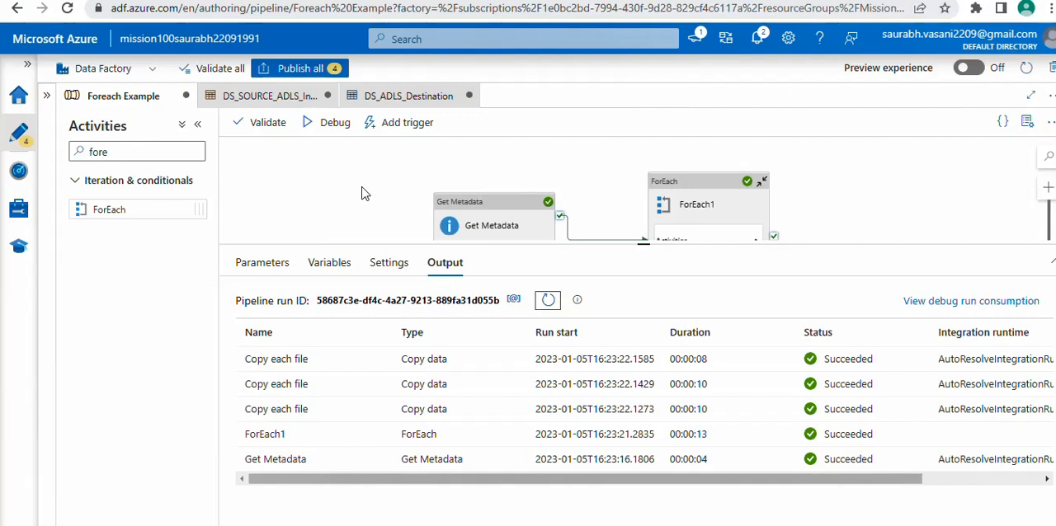
Switch to the Azure portal, refresh the landing container, and open its OutputFiles folder to check the copied files
{"action": "left_click", "coordinate": [60, 0]}
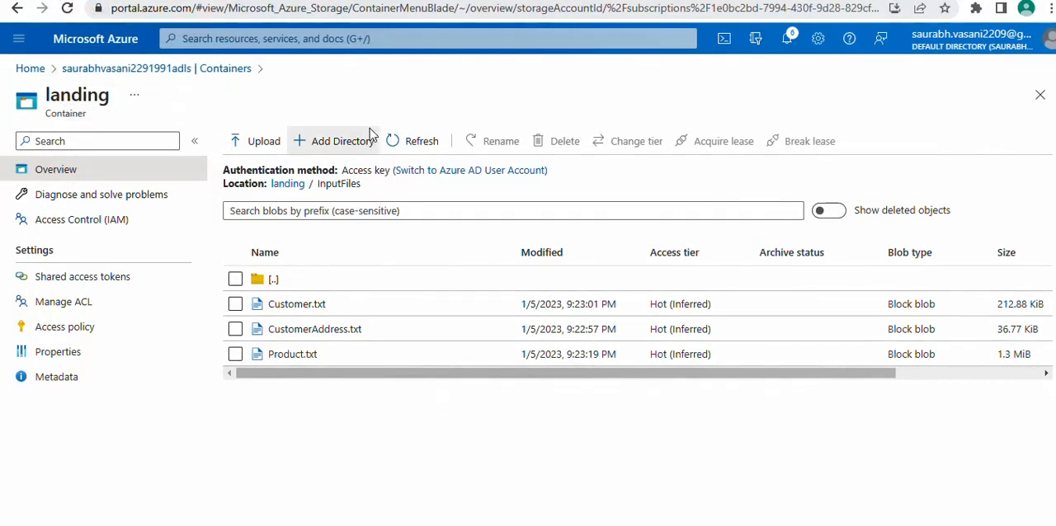
{"action": "left_click", "coordinate": [285, 185]}
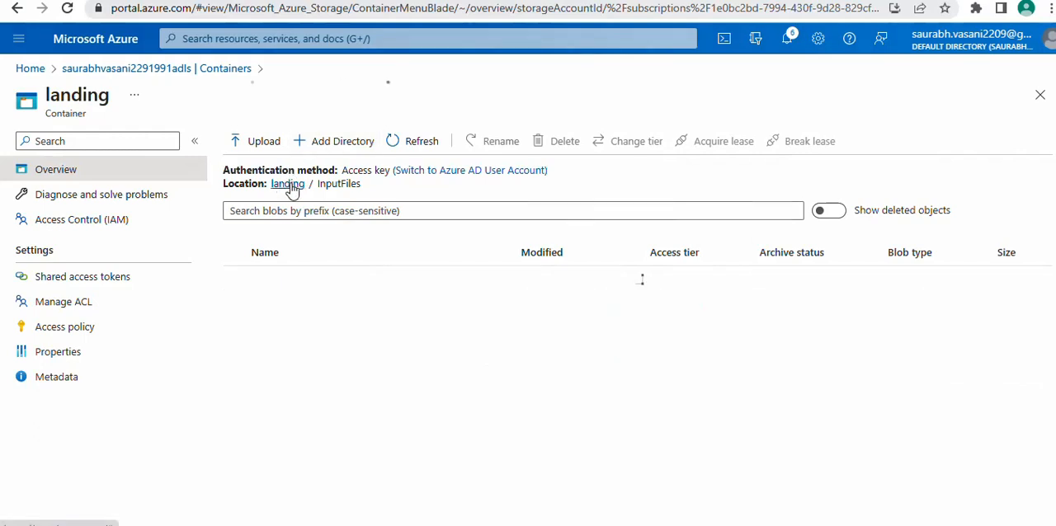
{"action": "left_click", "coordinate": [422, 144]}
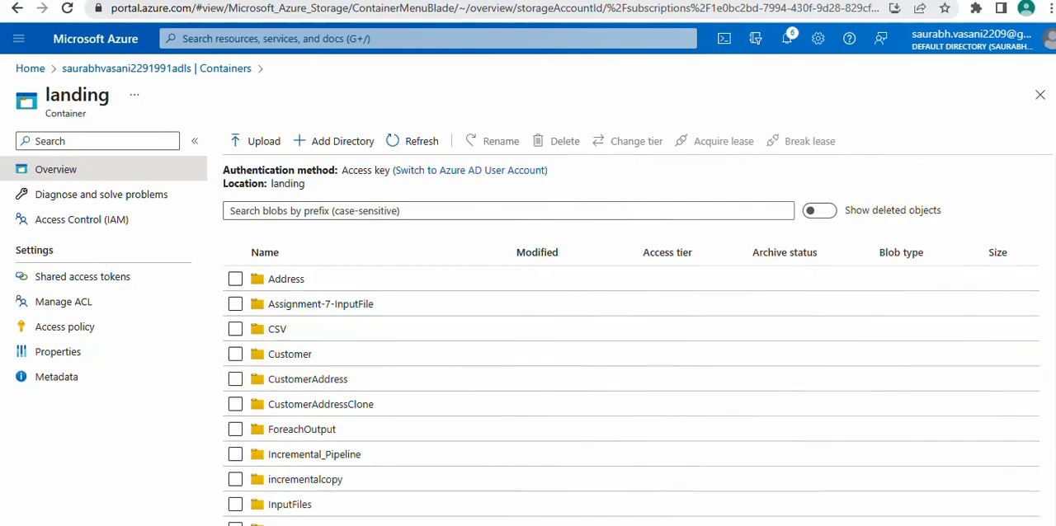
{"action": "scroll", "coordinate": [631, 340], "scroll_direction": "down", "scroll_amount": 3}
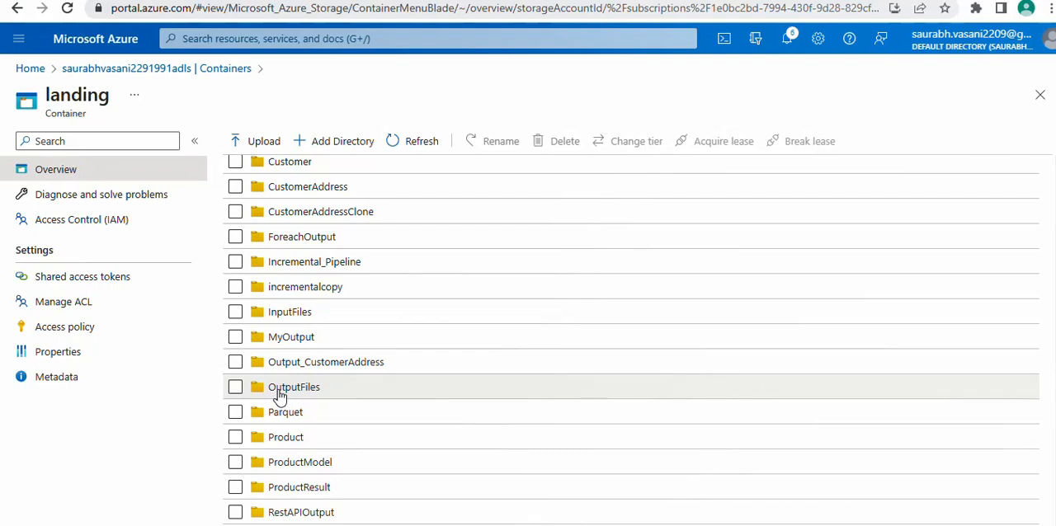
{"action": "left_click", "coordinate": [279, 391]}
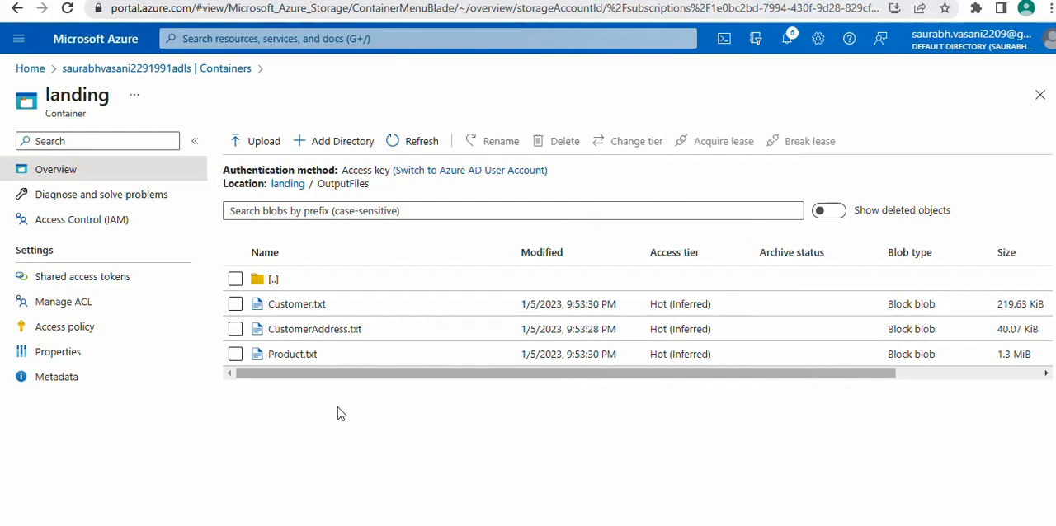
Switch back to the data factory pipeline and examine the Sequential option in the ForEach1 settings
{"action": "left_click", "coordinate": [85, 3]}
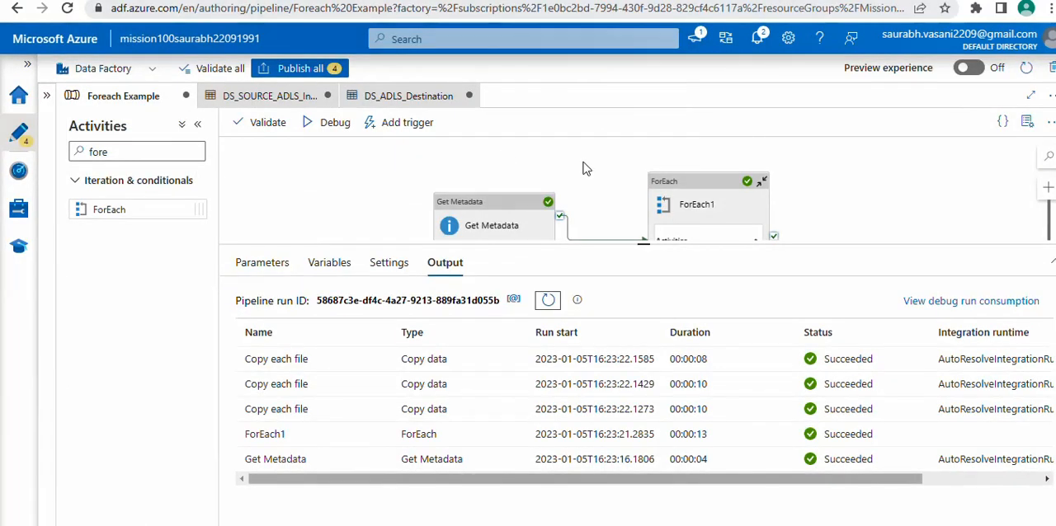
{"action": "left_click", "coordinate": [690, 184]}
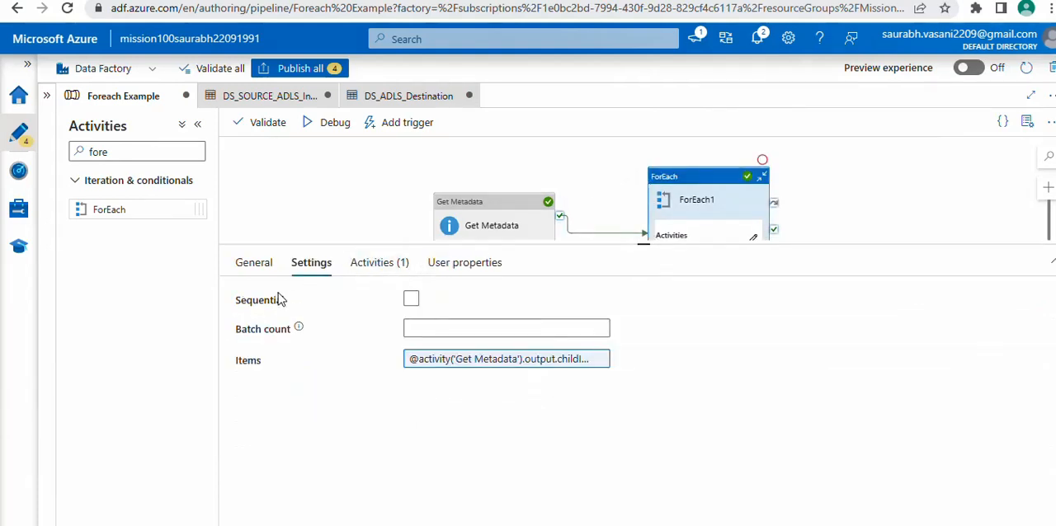
{"action": "left_click_drag", "start_coordinate": [236, 301], "coordinate": [291, 305]}
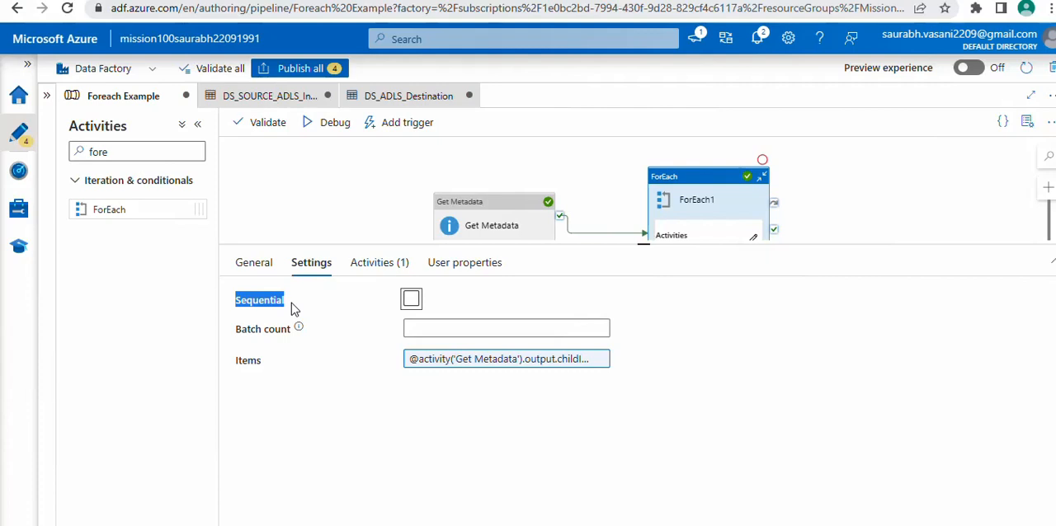
{"action": "left_click", "coordinate": [633, 525]}
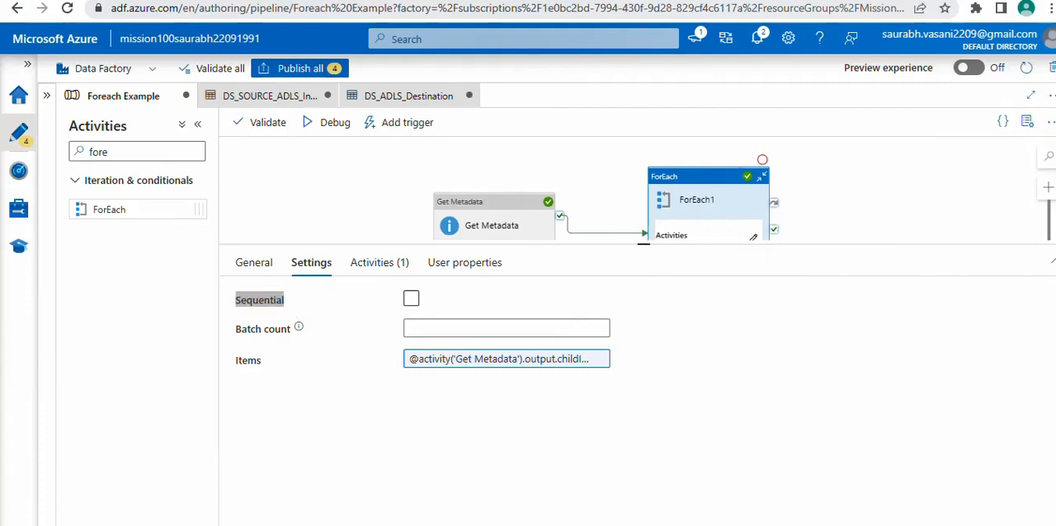
{"action": "left_click", "coordinate": [677, 499]}
{"action": "left_click", "coordinate": [676, 495]}
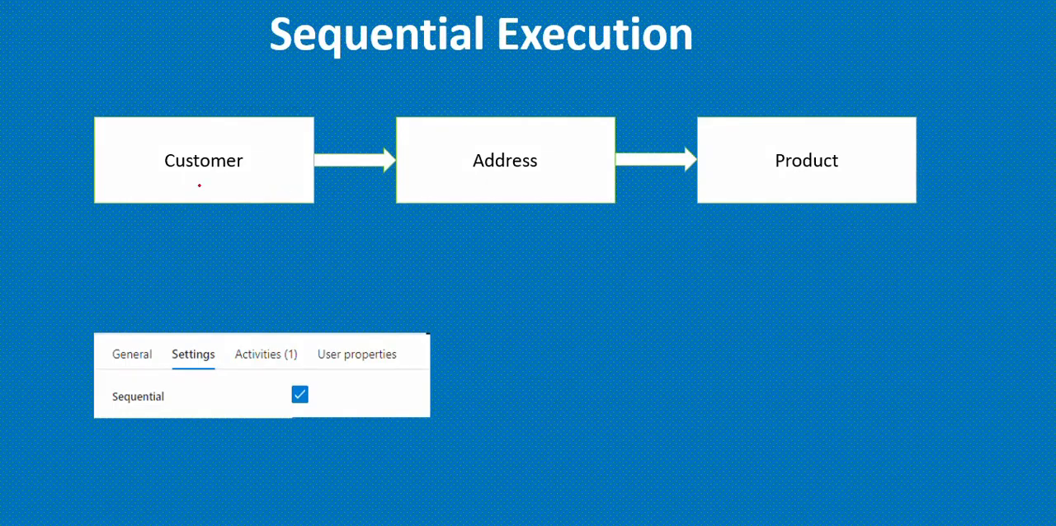
{"action": "mouse_move", "coordinate": [151, 178]}
{"action": "left_mouse_down"}
{"action": "mouse_move", "coordinate": [272, 177]}
{"action": "mouse_move", "coordinate": [160, 135]}
{"action": "mouse_move", "coordinate": [149, 176]}
{"action": "left_mouse_up"}
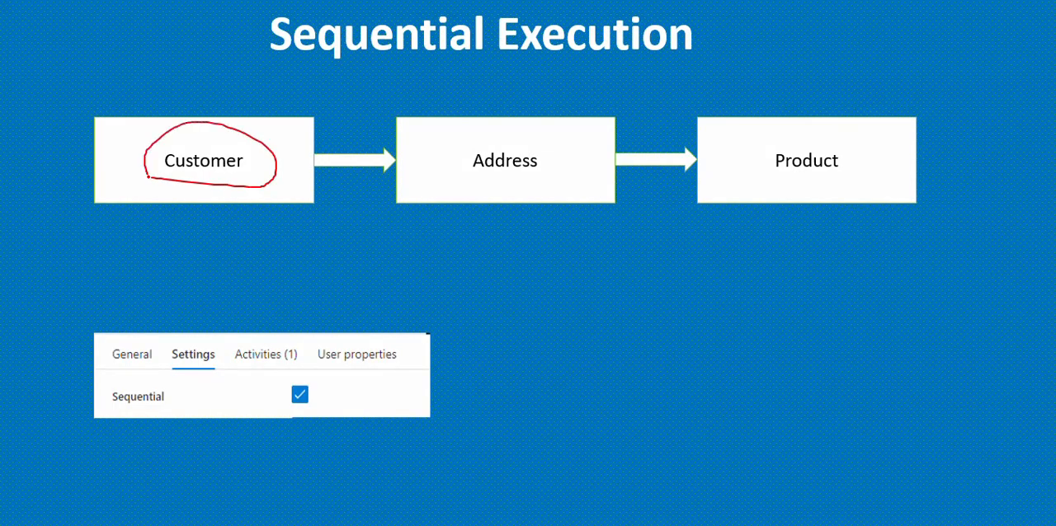
{"action": "mouse_move", "coordinate": [478, 167]}
{"action": "left_mouse_down"}
{"action": "mouse_move", "coordinate": [580, 147]}
{"action": "mouse_move", "coordinate": [462, 175]}
{"action": "mouse_move", "coordinate": [480, 181]}
{"action": "left_mouse_up"}
{"action": "left_click_drag", "start_coordinate": [792, 182], "coordinate": [812, 183]}
{"action": "mouse_move", "coordinate": [875, 124]}
{"action": "left_mouse_down"}
{"action": "mouse_move", "coordinate": [779, 159]}
{"action": "mouse_move", "coordinate": [812, 187]}
{"action": "left_mouse_up"}
{"action": "mouse_move", "coordinate": [761, 166]}
{"action": "left_mouse_down"}
{"action": "mouse_move", "coordinate": [775, 175]}
{"action": "mouse_move", "coordinate": [811, 132]}
{"action": "mouse_move", "coordinate": [767, 174]}
{"action": "mouse_move", "coordinate": [776, 179]}
{"action": "left_mouse_up"}
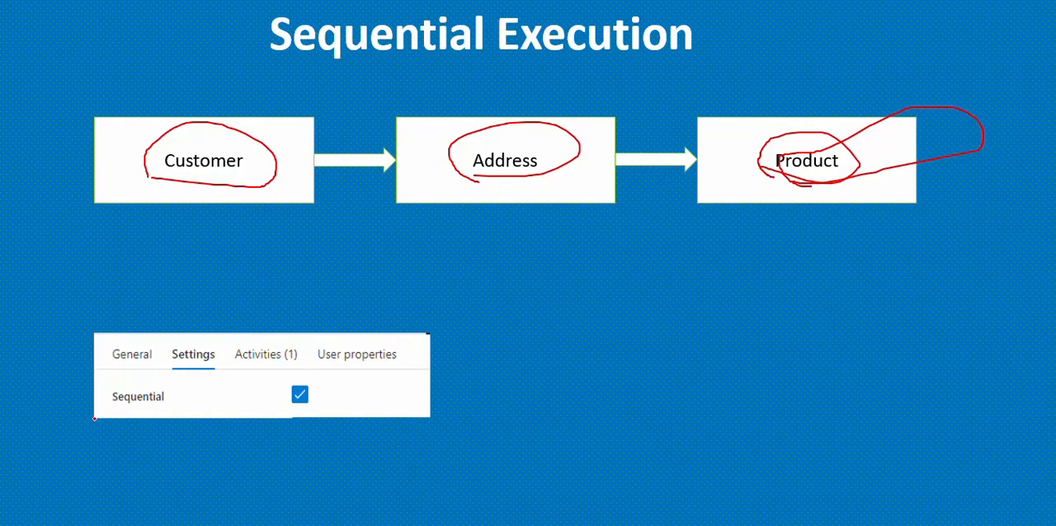
{"action": "mouse_move", "coordinate": [106, 407]}
{"action": "left_mouse_down"}
{"action": "mouse_move", "coordinate": [165, 409]}
{"action": "mouse_move", "coordinate": [176, 387]}
{"action": "mouse_move", "coordinate": [108, 384]}
{"action": "mouse_move", "coordinate": [112, 409]}
{"action": "left_mouse_up"}
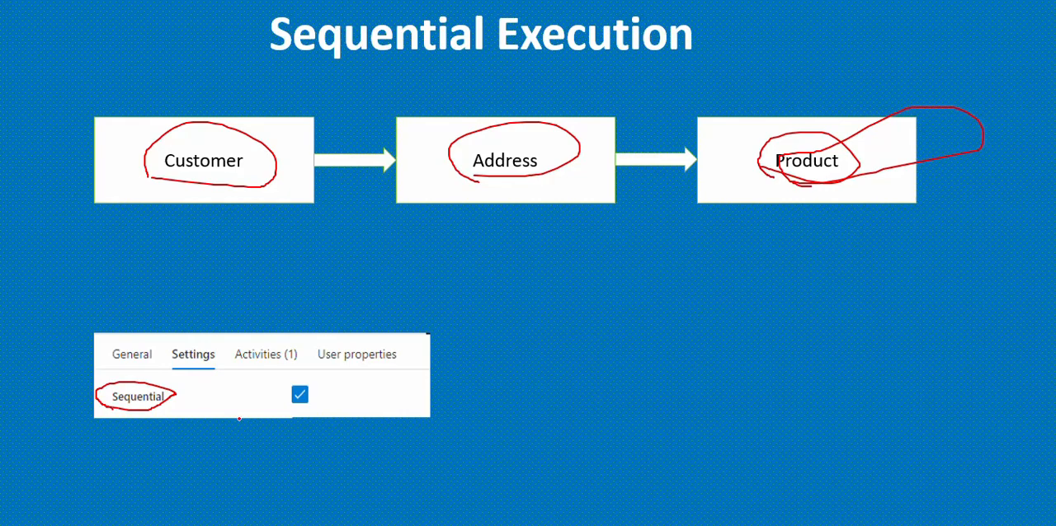
Return to the data factory, enable Sequential for ForEach1, and debug the pipeline, refreshing the output until the run finishes
{"action": "key", "text": "alt+Tab"}
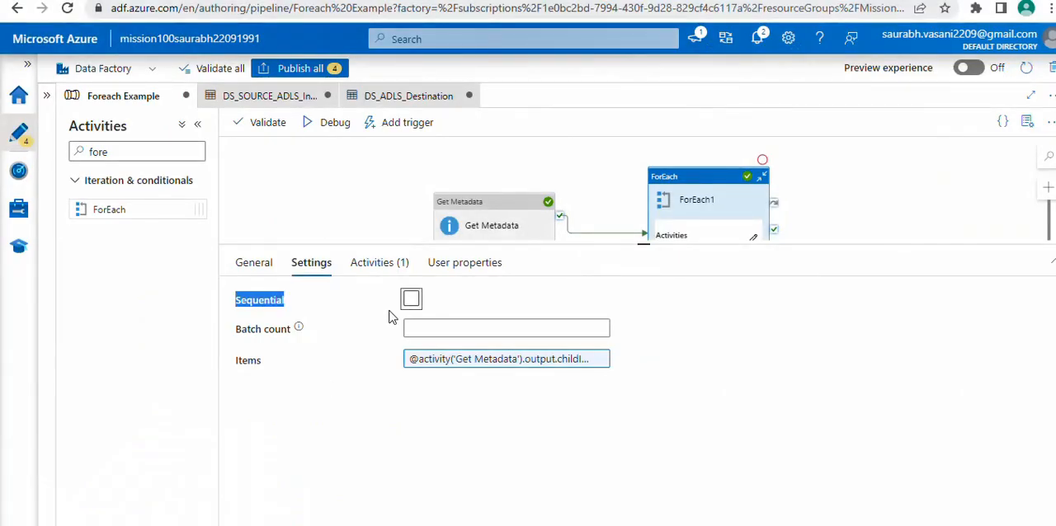
{"action": "left_click", "coordinate": [411, 299]}
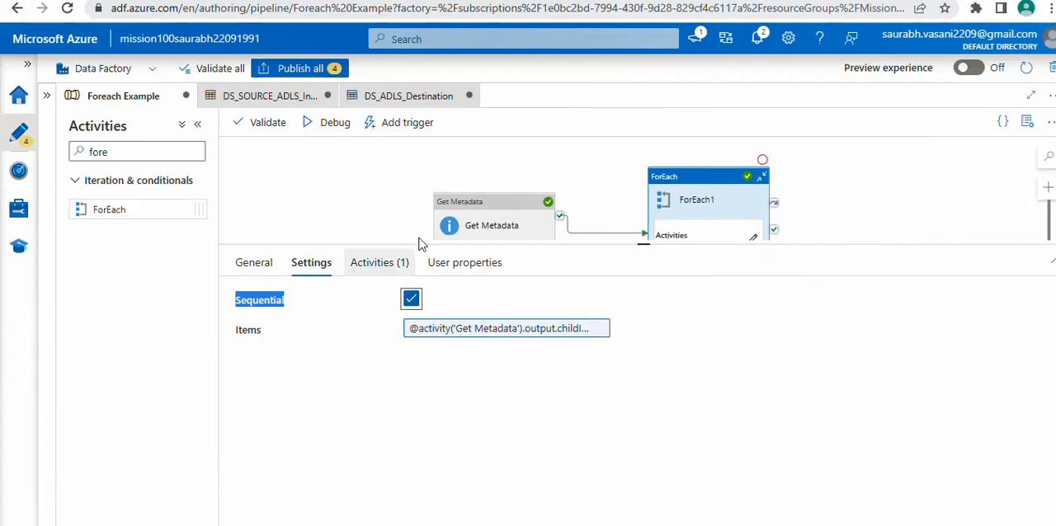
{"action": "left_click", "coordinate": [332, 125]}
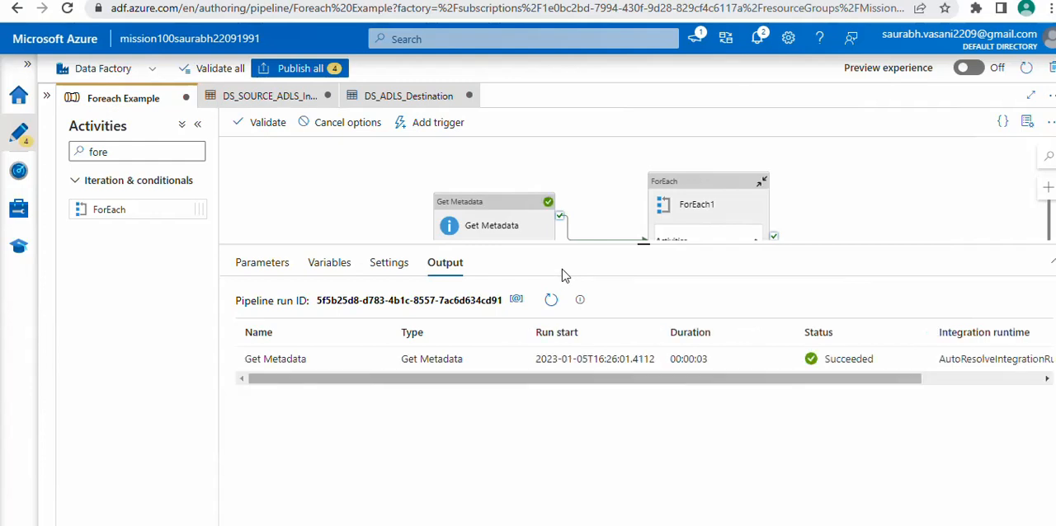
{"action": "left_click", "coordinate": [550, 302]}
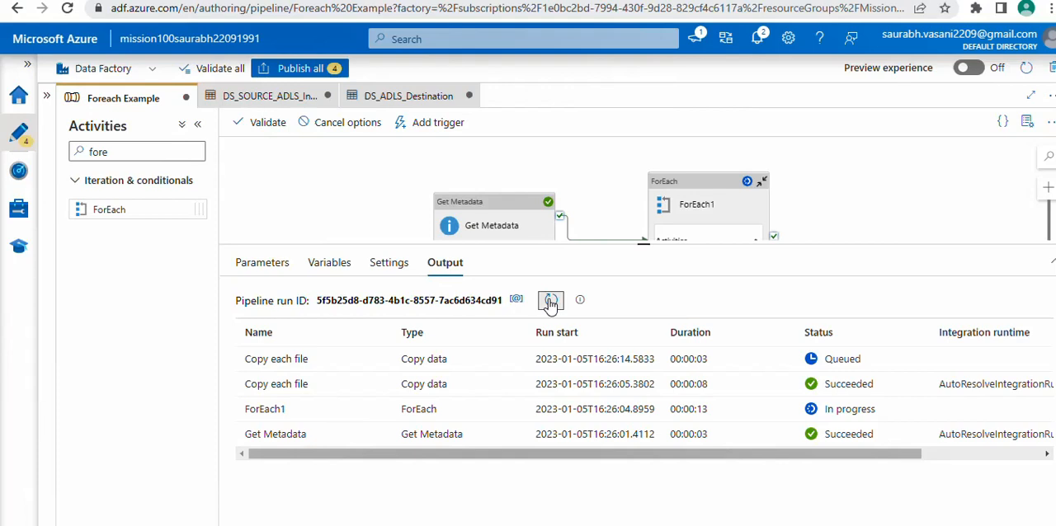
{"action": "left_click", "coordinate": [550, 302]}
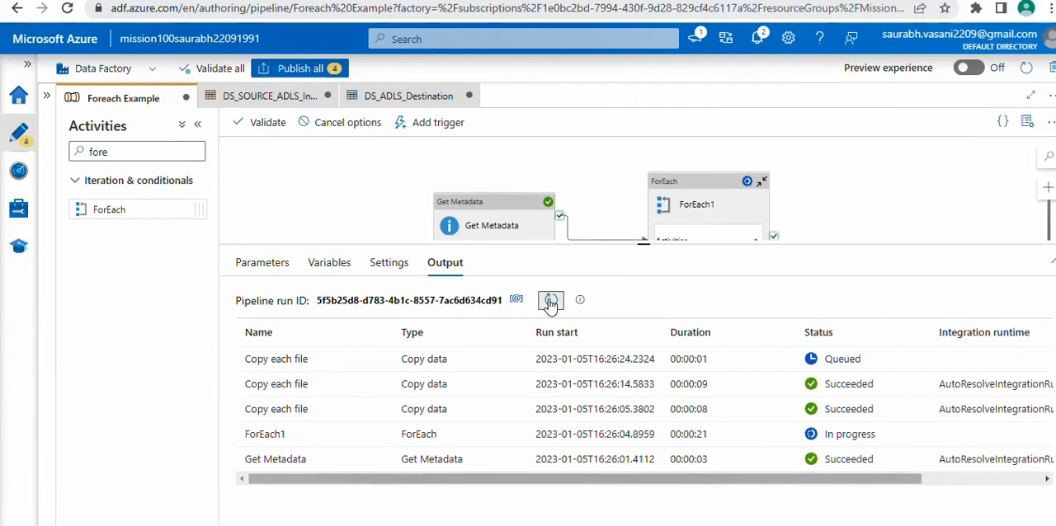
{"action": "left_click", "coordinate": [551, 302]}
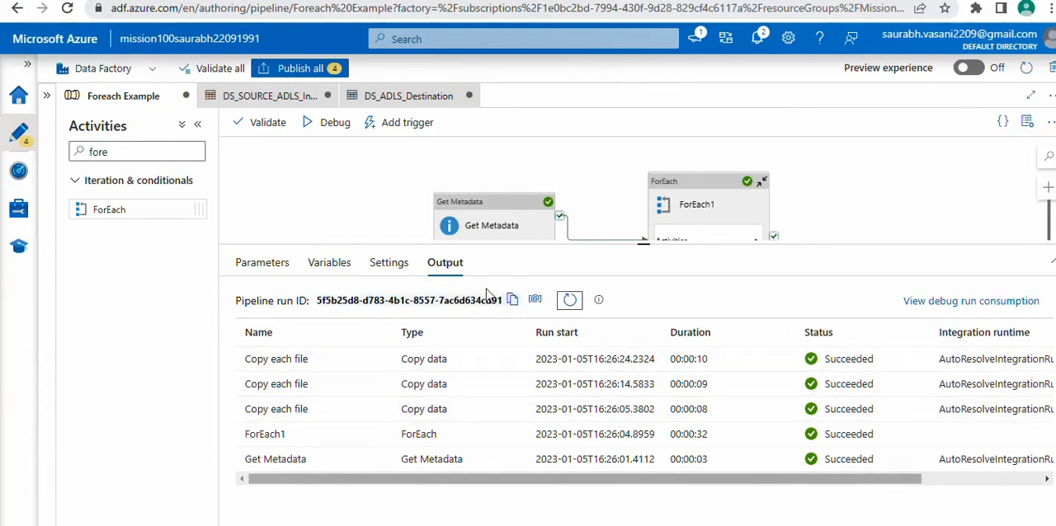
Disable Sequential execution again in the ForEach1 activity's settings
{"action": "left_click", "coordinate": [698, 193]}
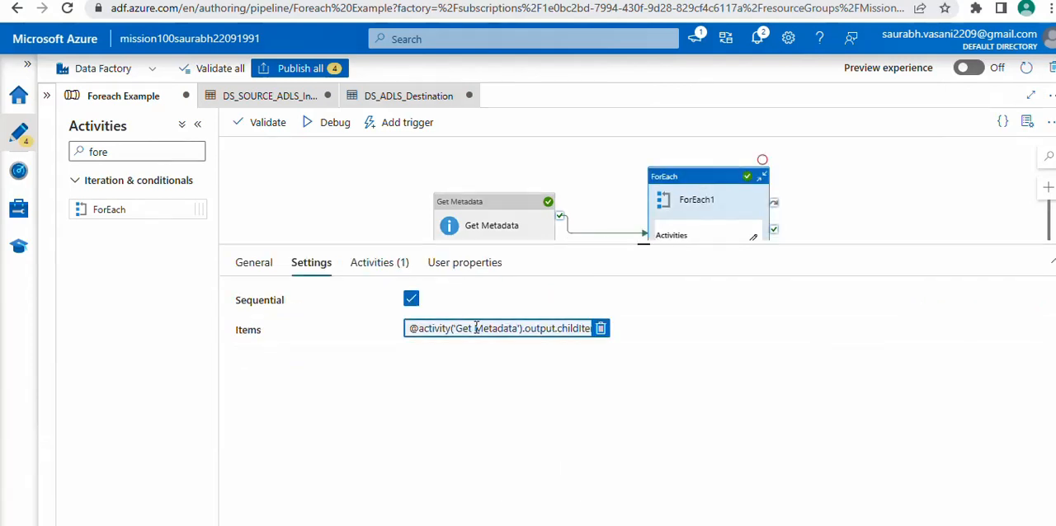
{"action": "left_click", "coordinate": [411, 300]}
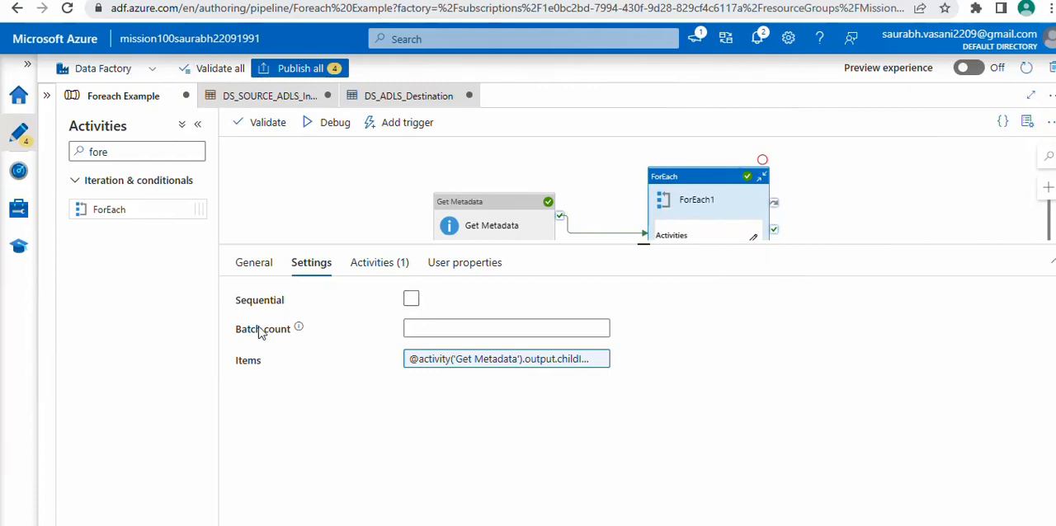
Set the batch count of the ForEach1 activity to 2
{"action": "left_click_drag", "start_coordinate": [237, 331], "coordinate": [295, 331]}
{"action": "mouse_move", "coordinate": [298, 329]}
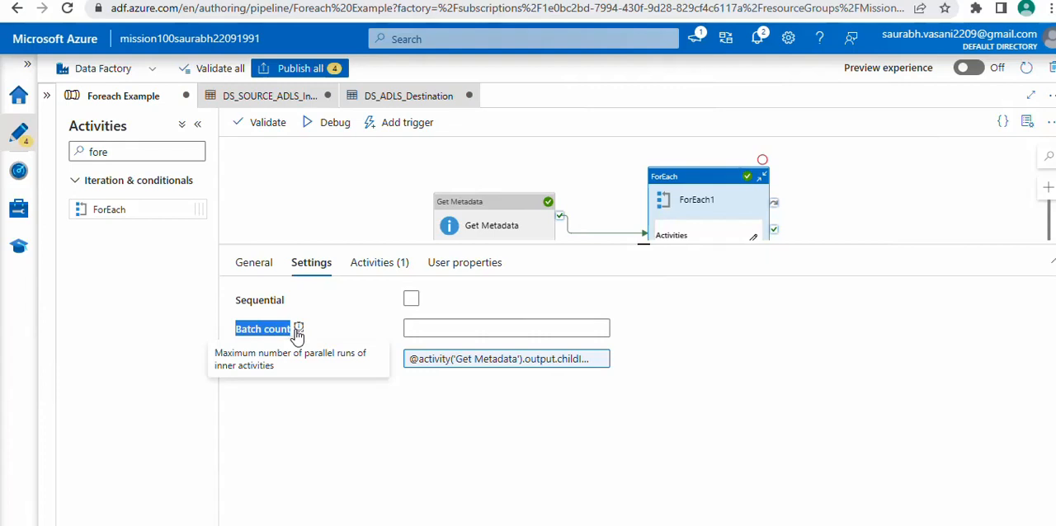
{"action": "left_click", "coordinate": [429, 330]}
{"action": "type", "text": "2"}
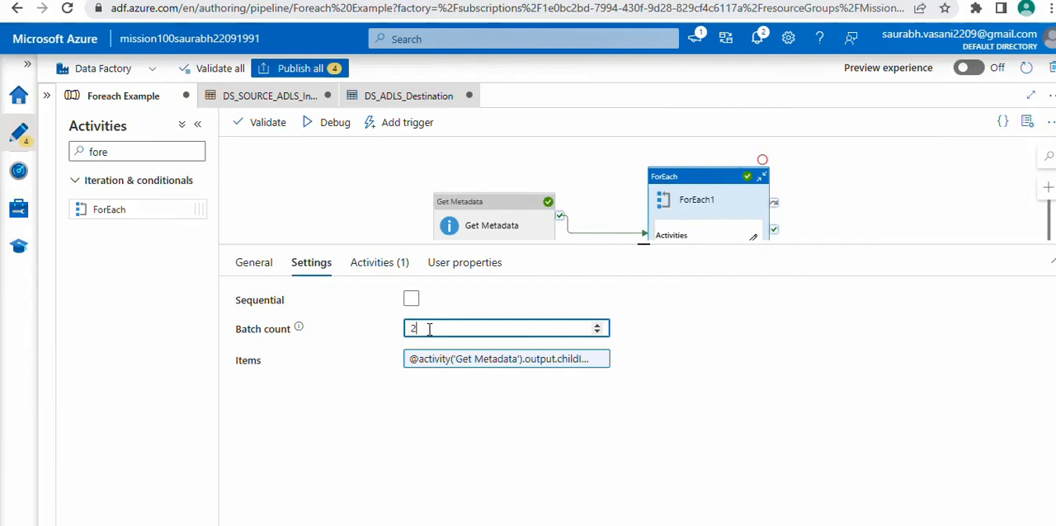
Debug the pipeline with the new batch count and refresh its output to follow the parallel copy runs
{"action": "left_click", "coordinate": [335, 133]}
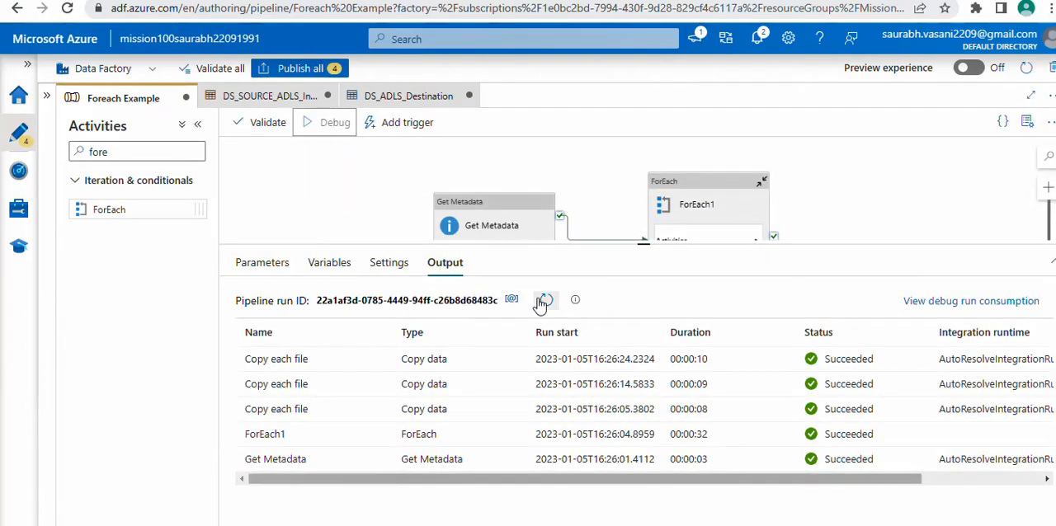
{"action": "left_click", "coordinate": [546, 301]}
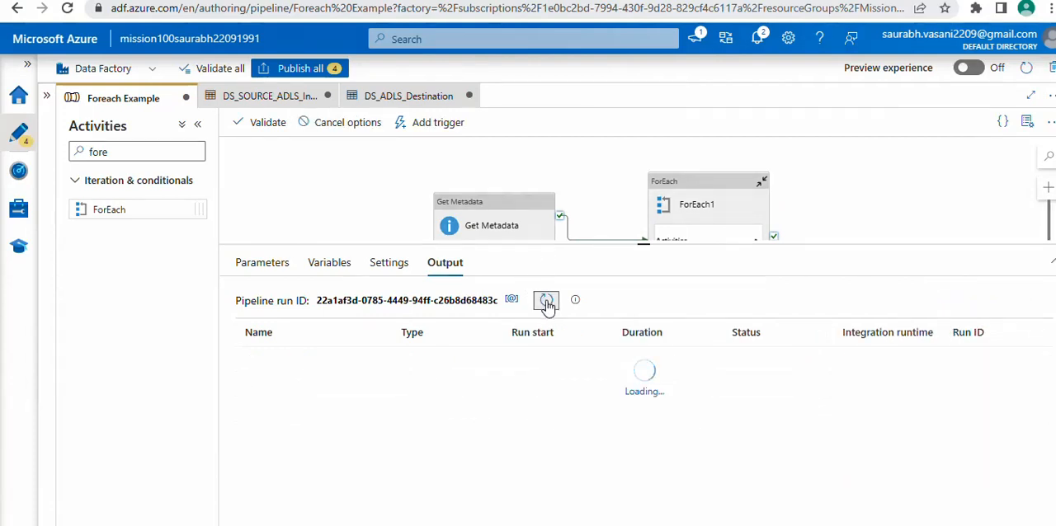
{"action": "left_click", "coordinate": [546, 301]}
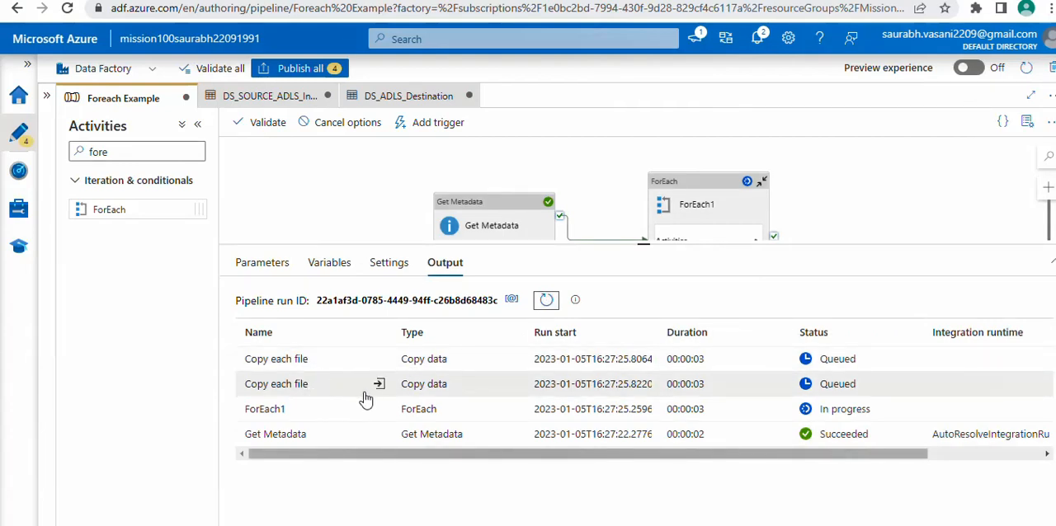
{"action": "left_click", "coordinate": [544, 305]}
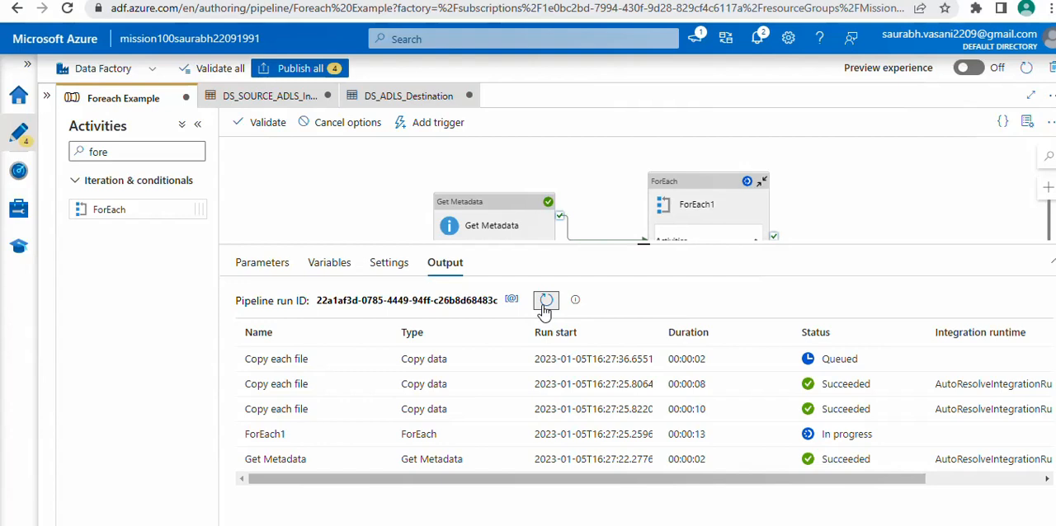
{"action": "left_click", "coordinate": [545, 310]}
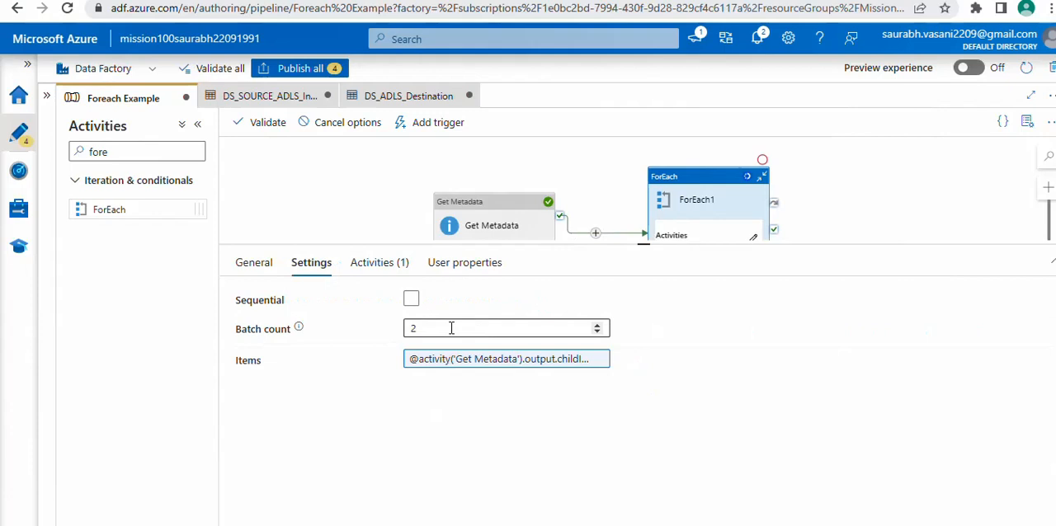
Return to the ForEach1 settings and examine the Batch count option alongside Sequential
{"action": "left_click", "coordinate": [415, 328]}
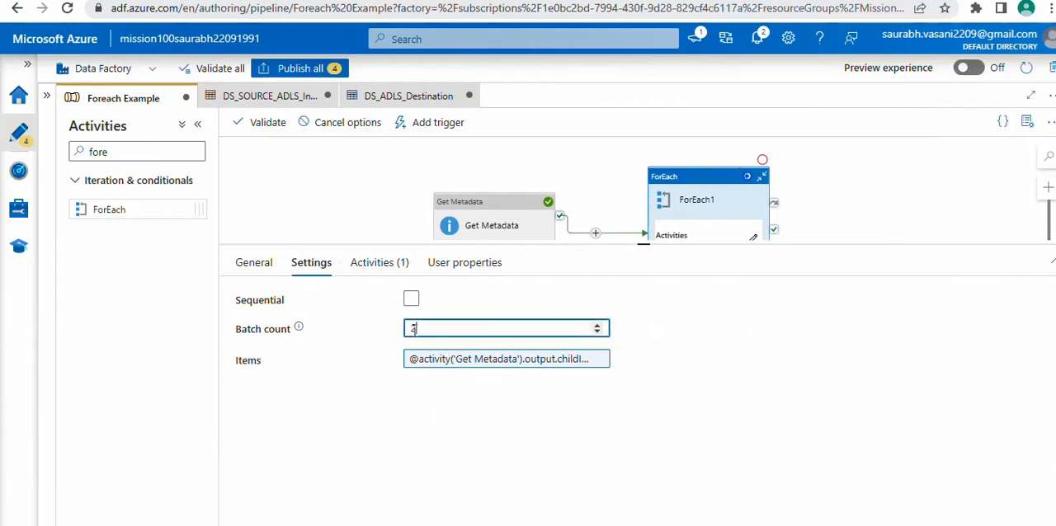
{"action": "left_click_drag", "start_coordinate": [415, 328], "coordinate": [405, 334]}
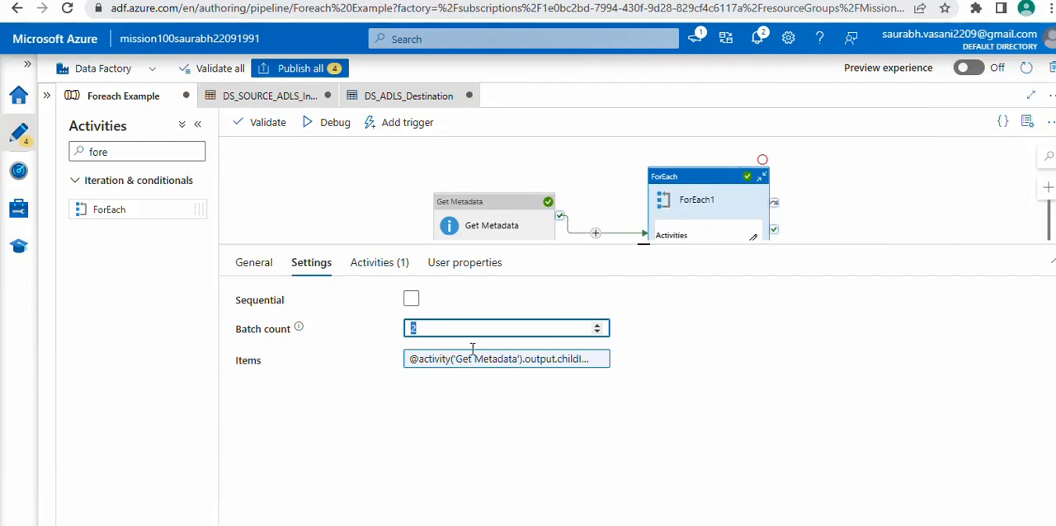
{"action": "left_click", "coordinate": [696, 333]}
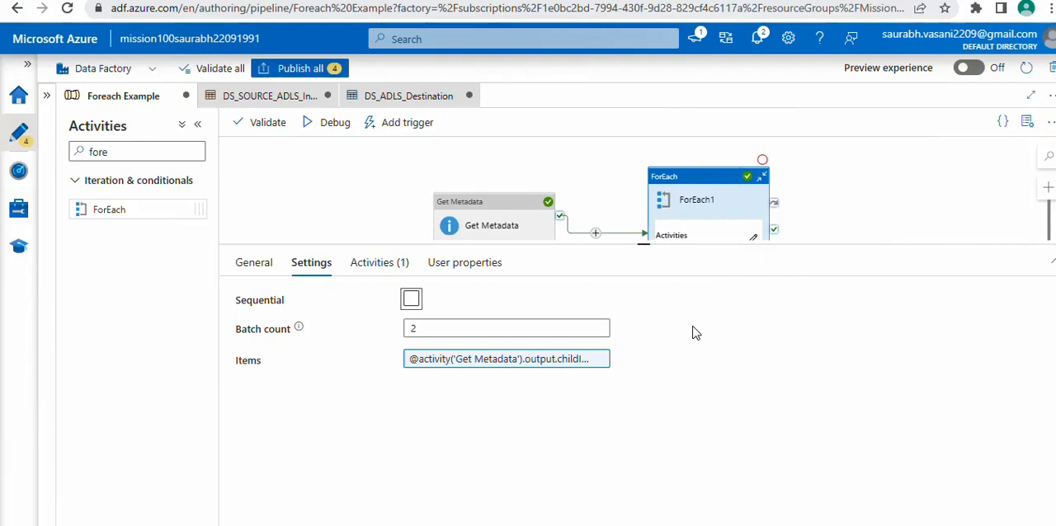
Enlarge the pipeline canvas and inspect the Copy each file activity inside ForEach1
{"action": "left_click_drag", "start_coordinate": [697, 245], "coordinate": [709, 320]}
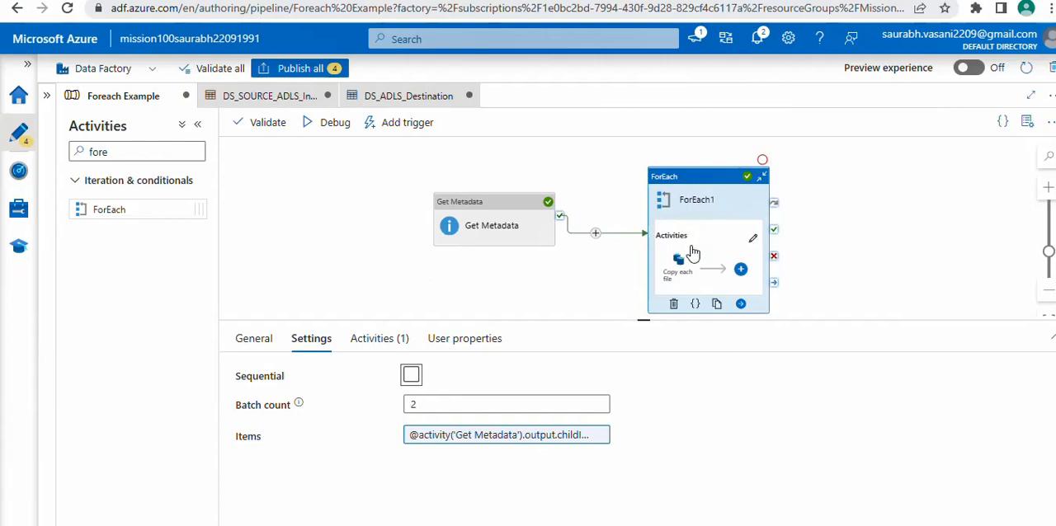
{"action": "left_click", "coordinate": [698, 183]}
{"action": "left_click", "coordinate": [385, 340]}
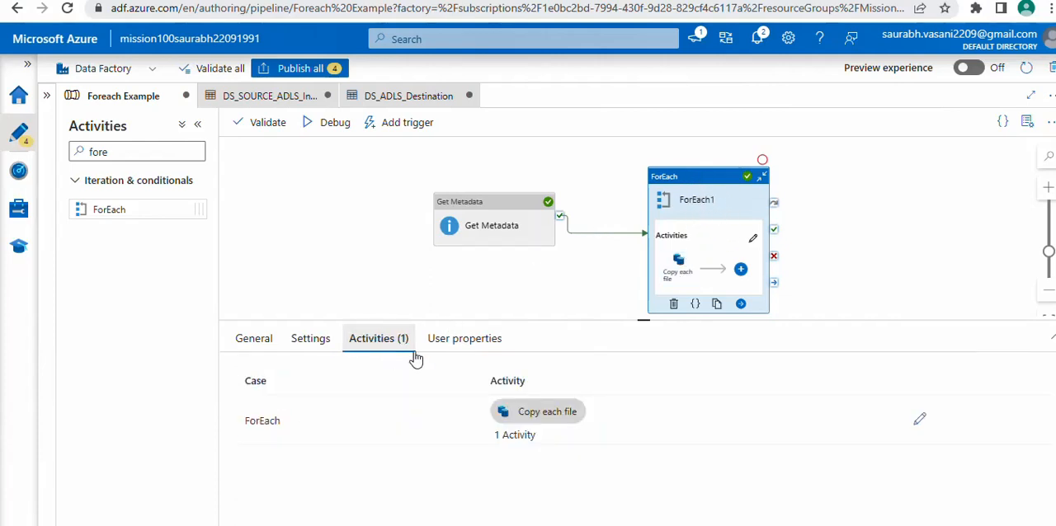
{"action": "left_click", "coordinate": [680, 279]}
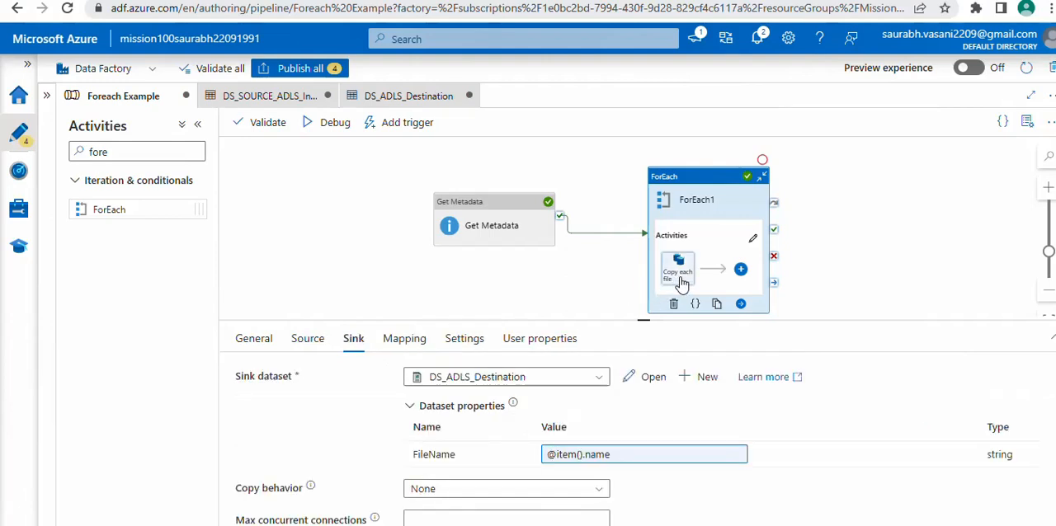
Try to add a nested ForEach activity inside ForEach1 and check whether nesting is supported
{"action": "left_click", "coordinate": [740, 270]}
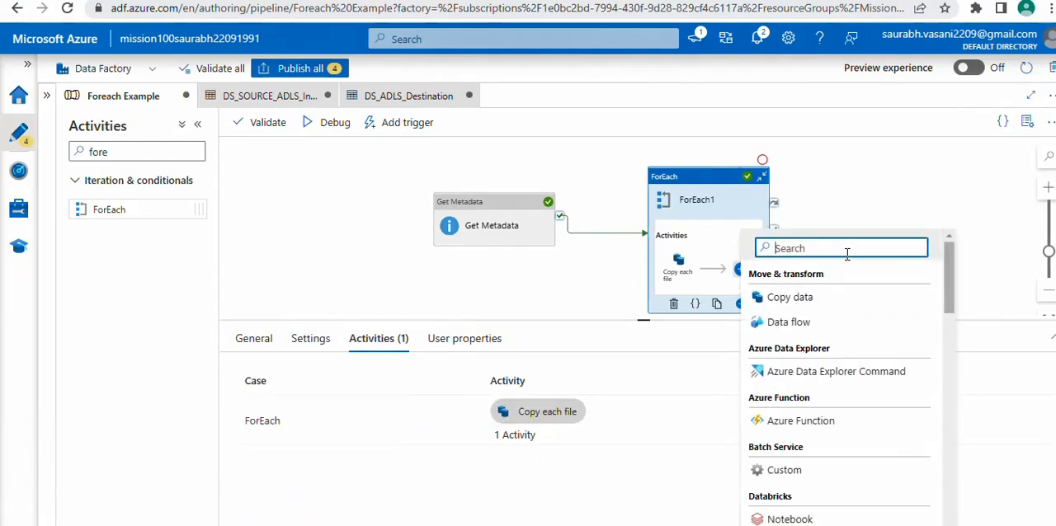
{"action": "type", "text": "fore"}
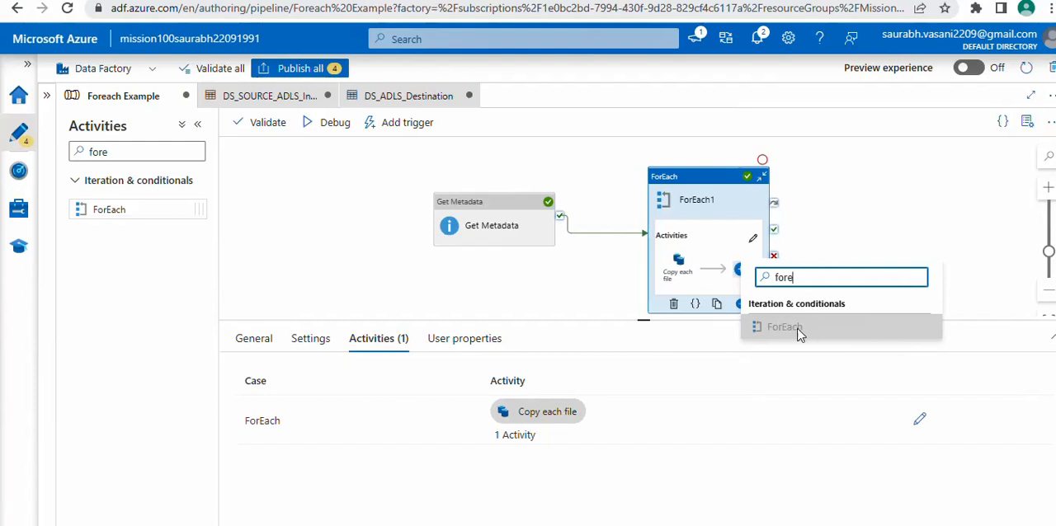
{"action": "mouse_move", "coordinate": [798, 331]}
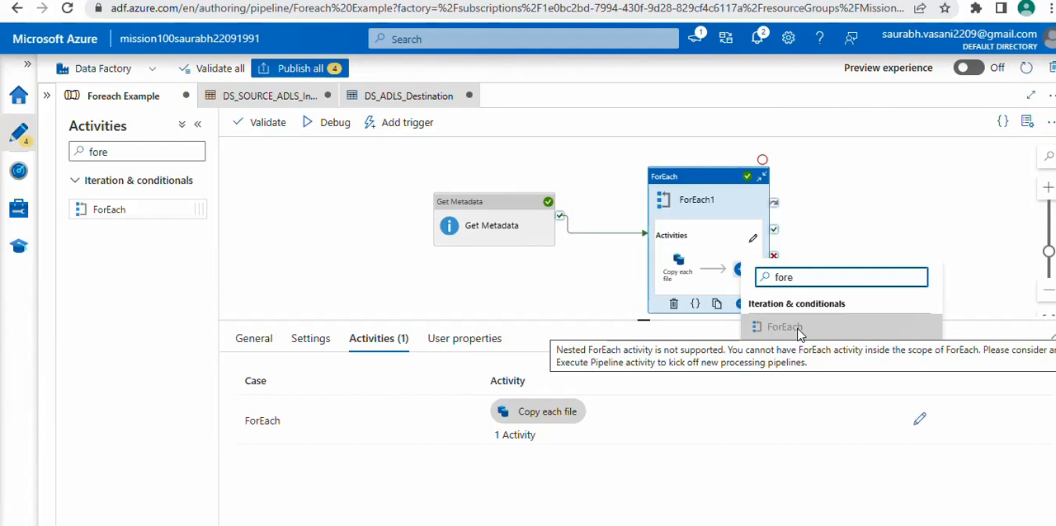
{"action": "left_click", "coordinate": [545, 280]}
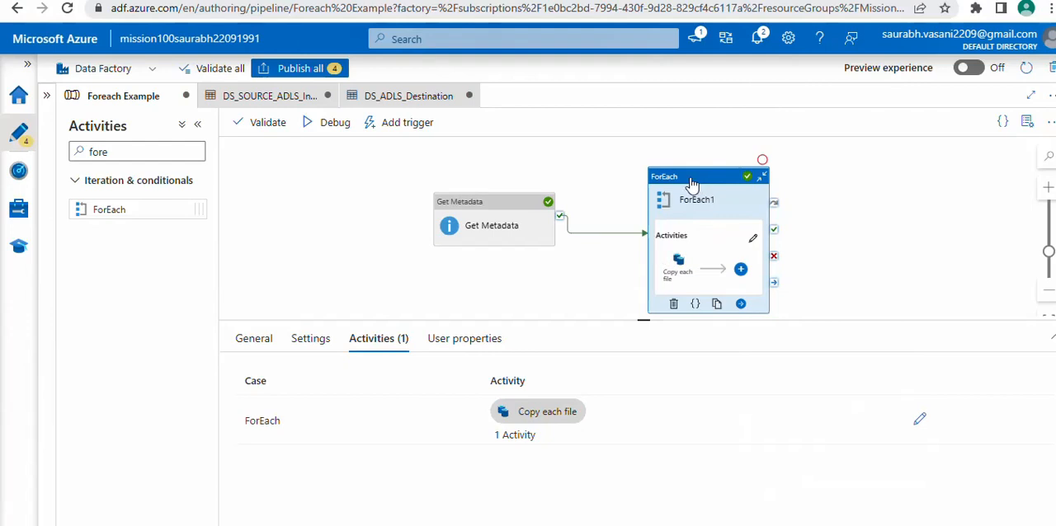
Reposition the ForEach1 and Get Metadata activities on the canvas and create a new pipeline in the factory
{"action": "left_click_drag", "start_coordinate": [691, 181], "coordinate": [644, 150]}
{"action": "left_click_drag", "start_coordinate": [506, 214], "coordinate": [395, 198]}
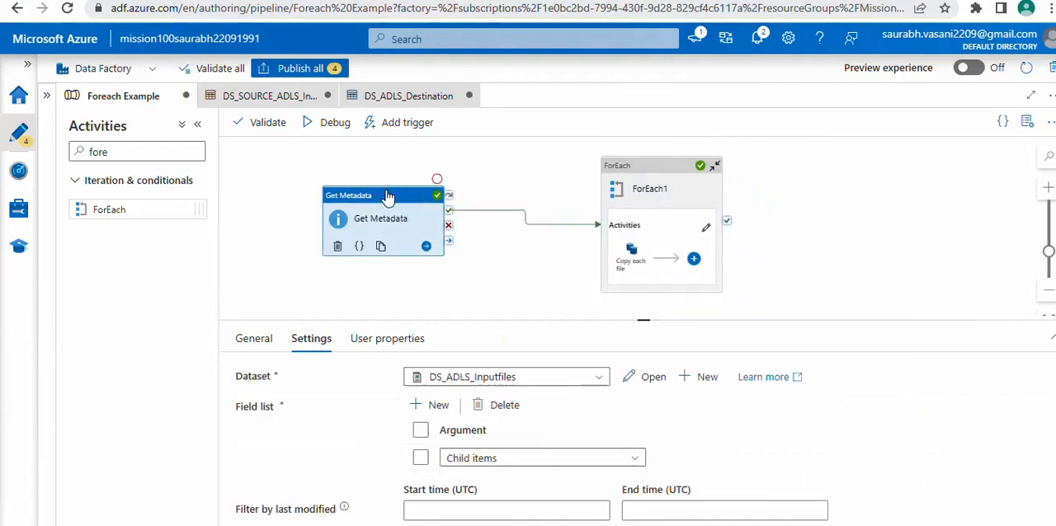
{"action": "left_click_drag", "start_coordinate": [120, 153], "coordinate": [61, 138]}
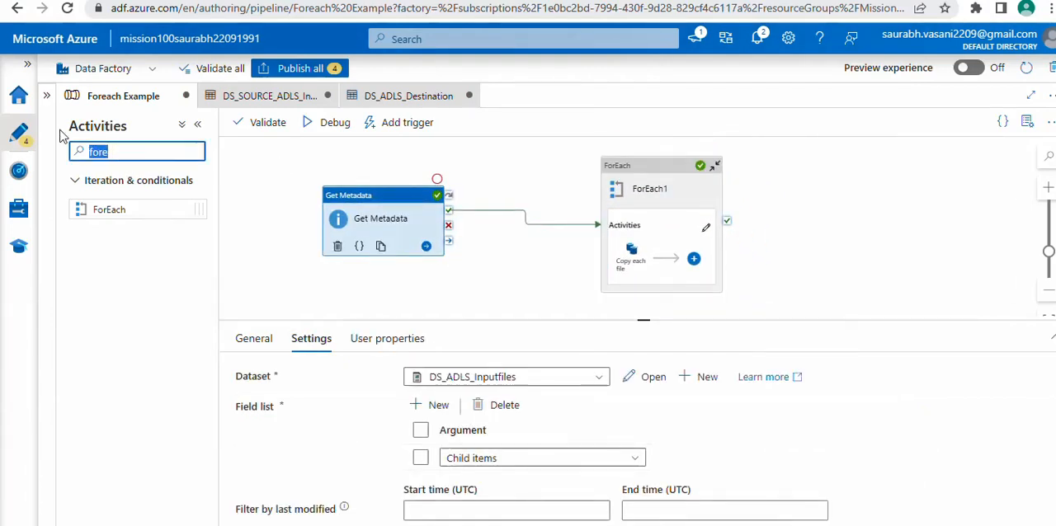
{"action": "left_click", "coordinate": [23, 139]}
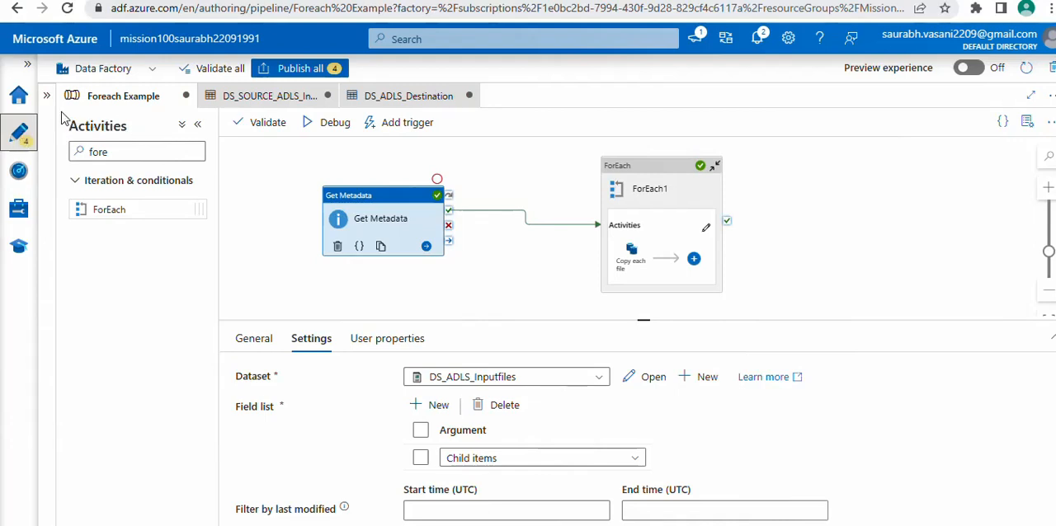
{"action": "left_click", "coordinate": [47, 97]}
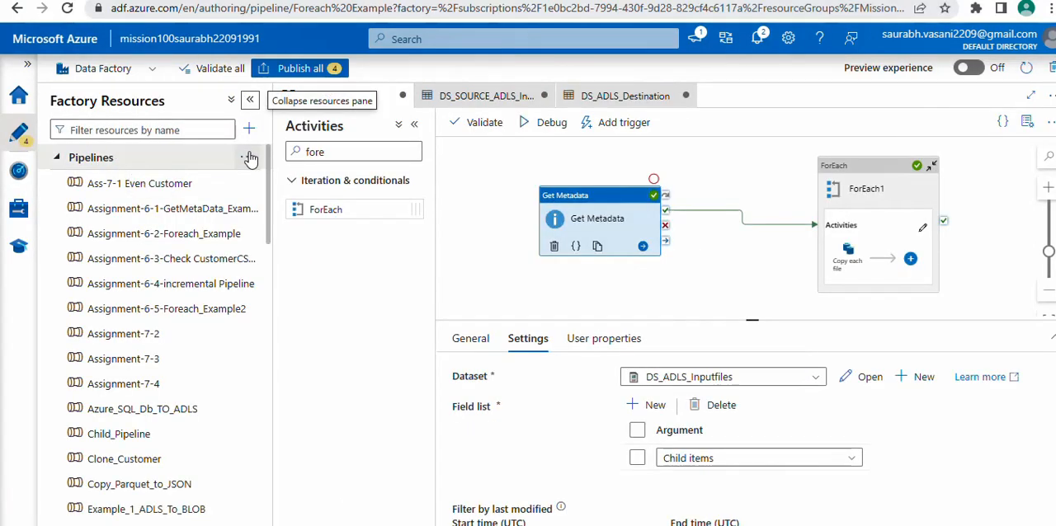
{"action": "left_click", "coordinate": [250, 156]}
{"action": "left_click", "coordinate": [308, 188]}
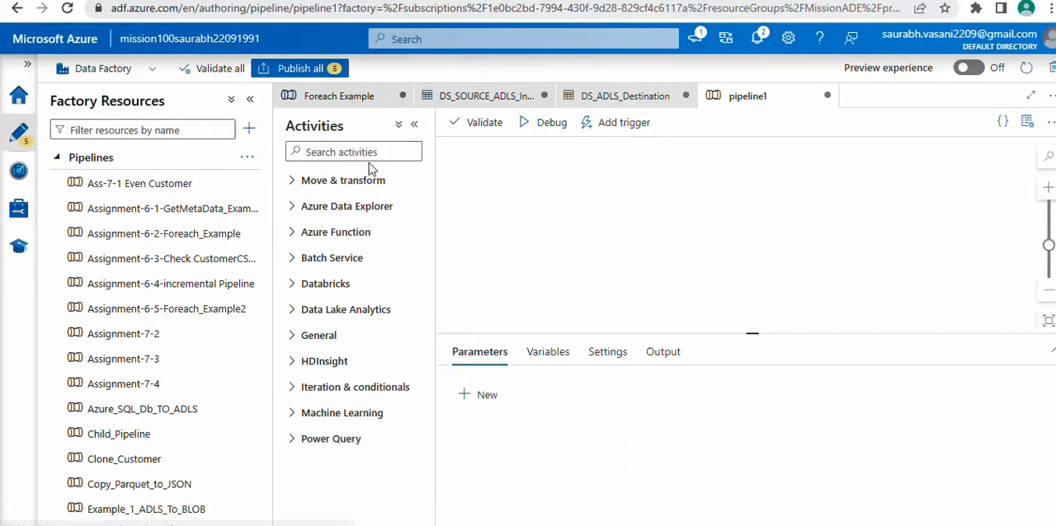
Find the ForEach activity and add it to the new pipeline's canvas
{"action": "left_click", "coordinate": [377, 151]}
{"action": "type", "text": "fore"}
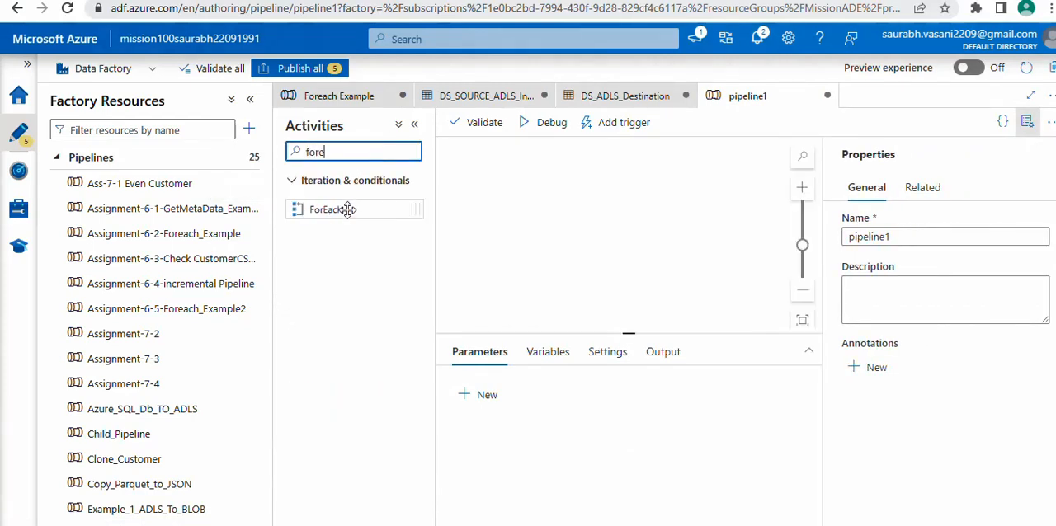
{"action": "left_click_drag", "start_coordinate": [347, 209], "coordinate": [511, 211]}
Name the new pipeline "Another Foreach pipeline" and select its ForEach activity
{"action": "double_click", "coordinate": [895, 241]}
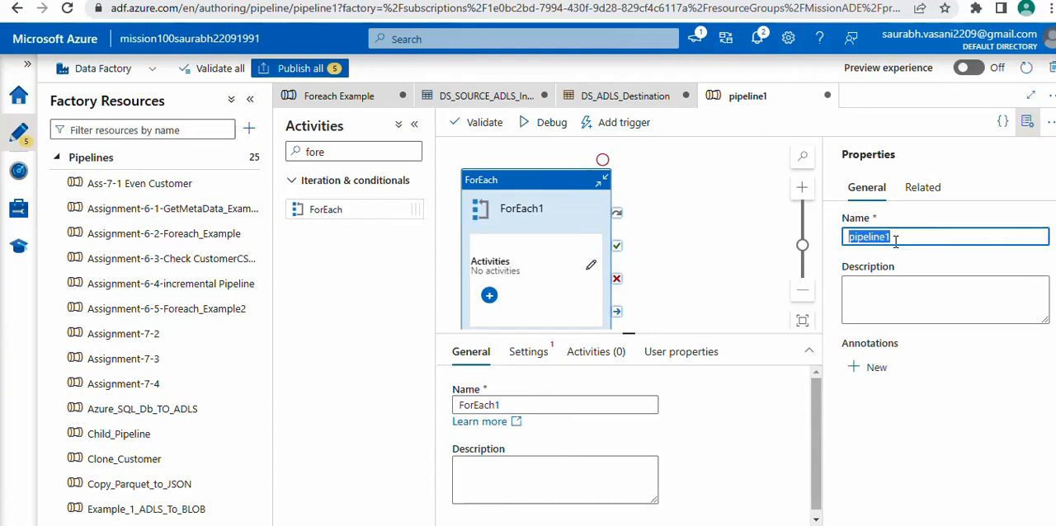
{"action": "type", "text": "Another "}
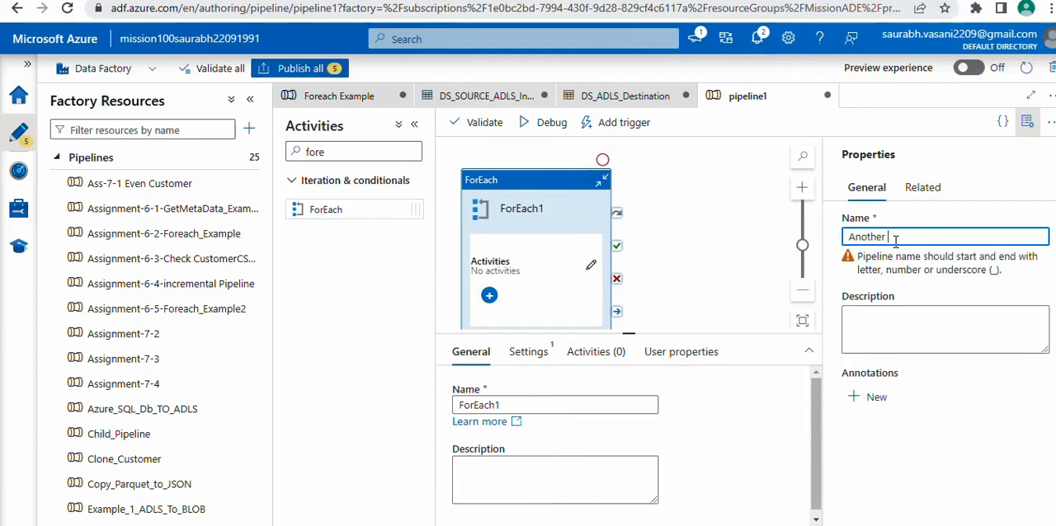
{"action": "type", "text": "Fore"}
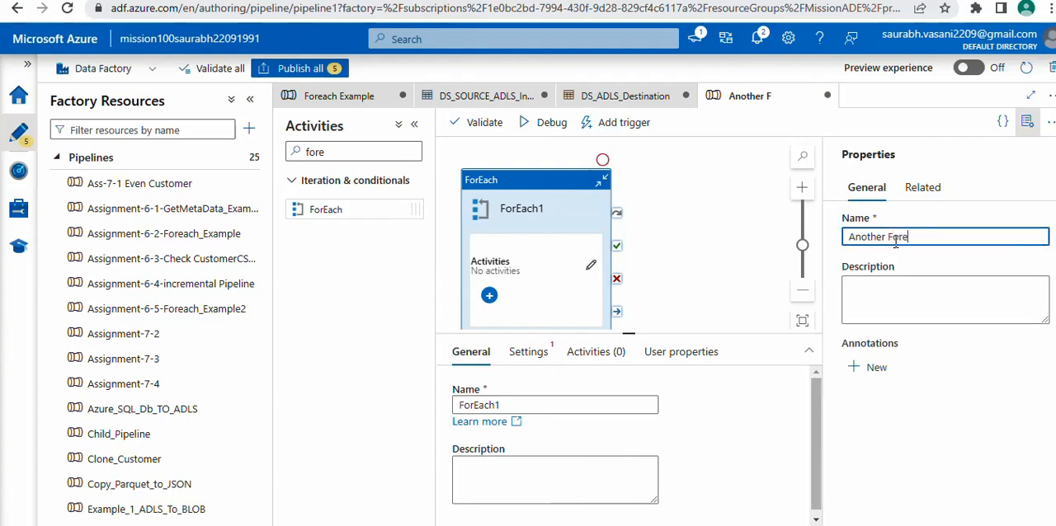
{"action": "type", "text": "ach pipeline"}
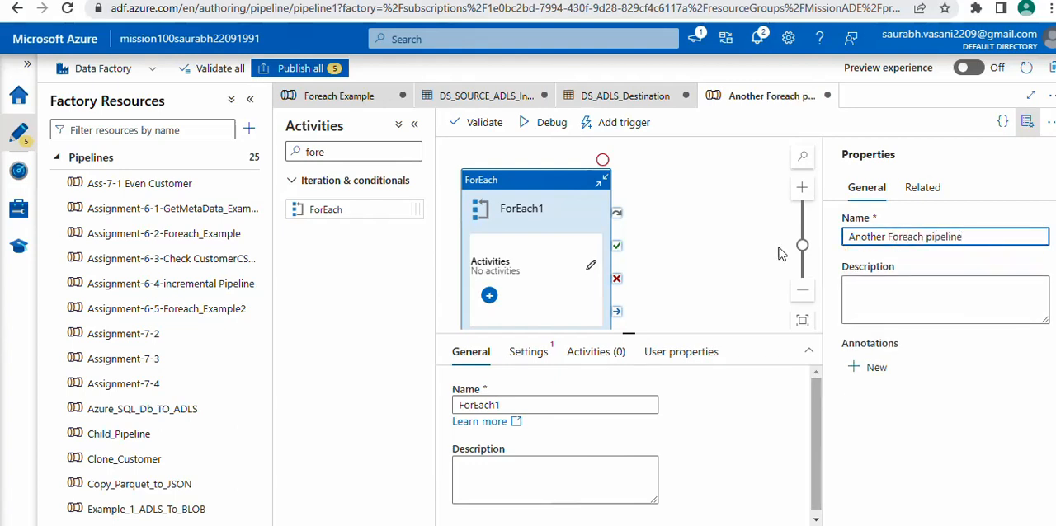
{"action": "left_click", "coordinate": [695, 260]}
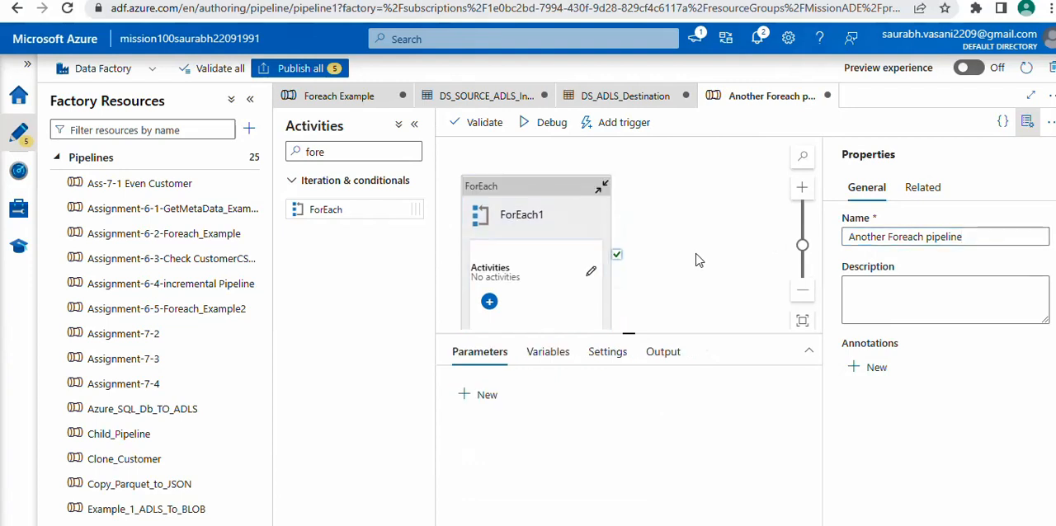
{"action": "left_click", "coordinate": [550, 201]}
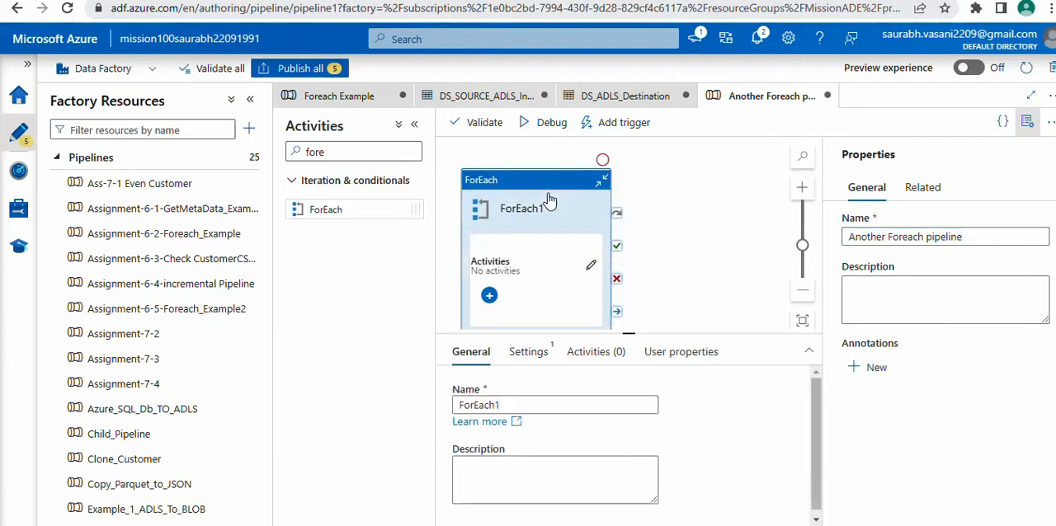
Return to the Foreach Example pipeline and add an Execute Pipeline activity inside ForEach1, following Copy each file
{"action": "left_click", "coordinate": [377, 100]}
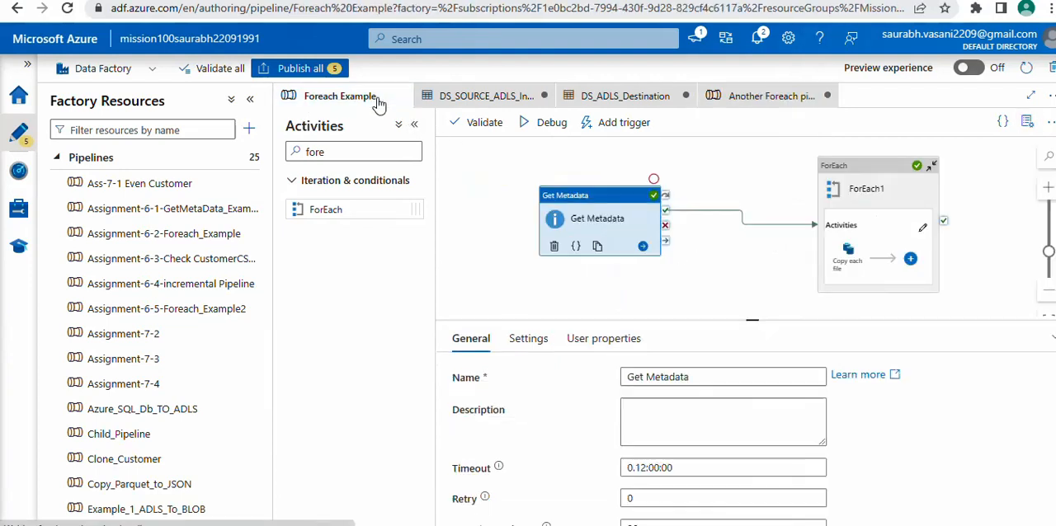
{"action": "left_click", "coordinate": [911, 260]}
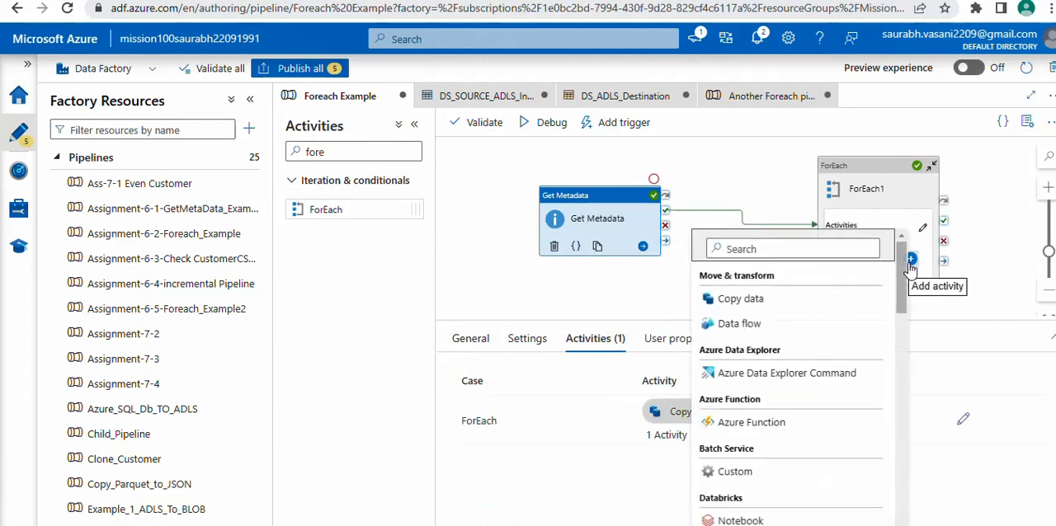
{"action": "left_click", "coordinate": [759, 249]}
{"action": "type", "text": "execu"}
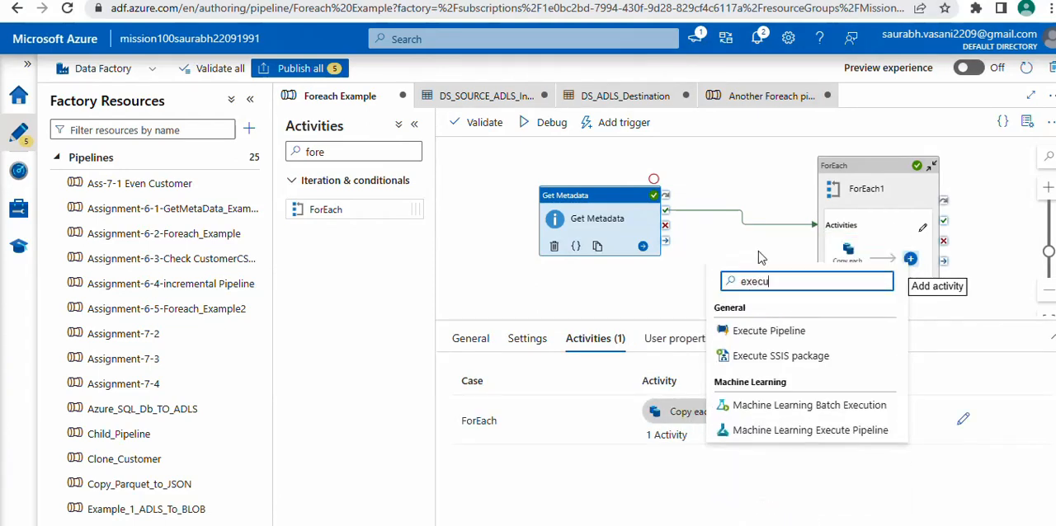
{"action": "left_click", "coordinate": [776, 330]}
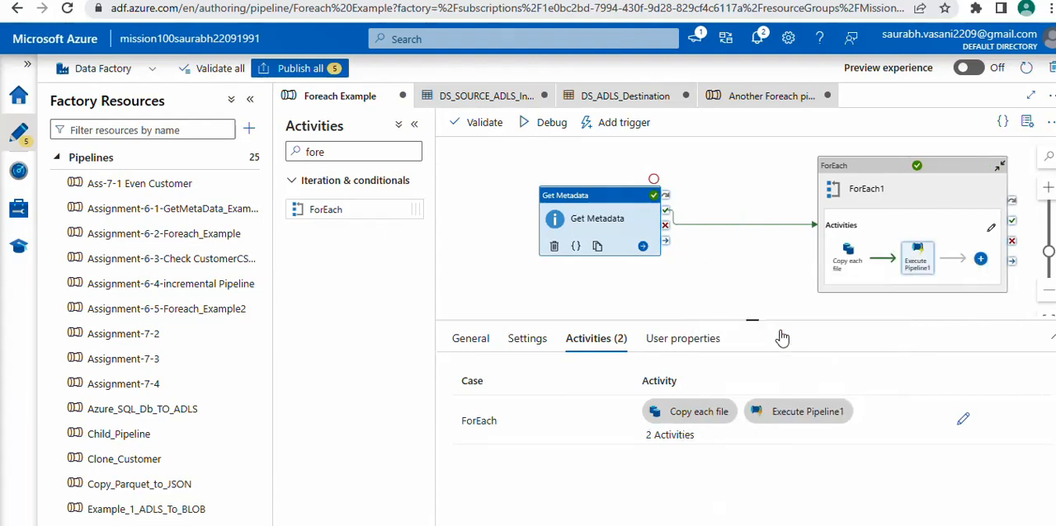
Set the invoked pipeline of the Execute Pipeline activity inside ForEach1 to "Another Foreach pipeline"
{"action": "left_click", "coordinate": [901, 282]}
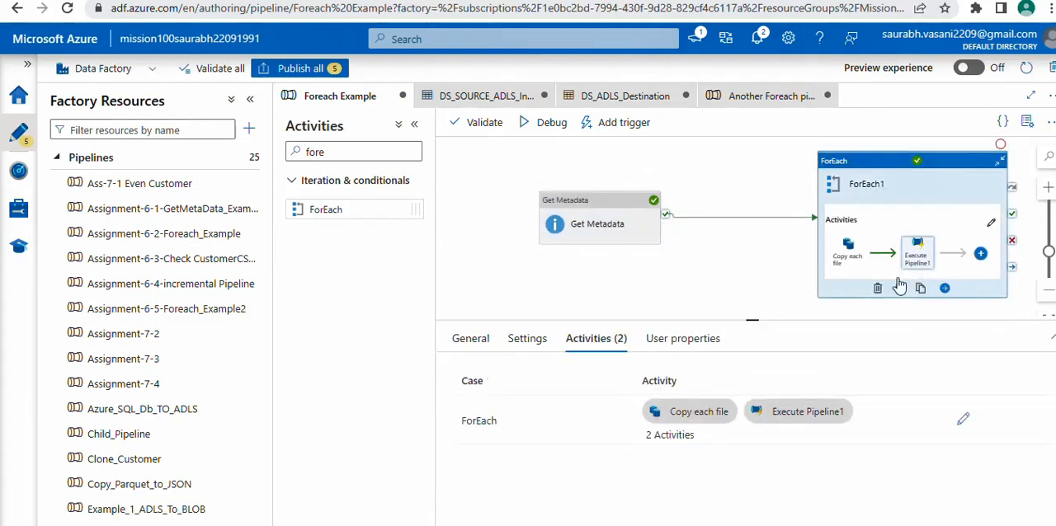
{"action": "left_click", "coordinate": [920, 255]}
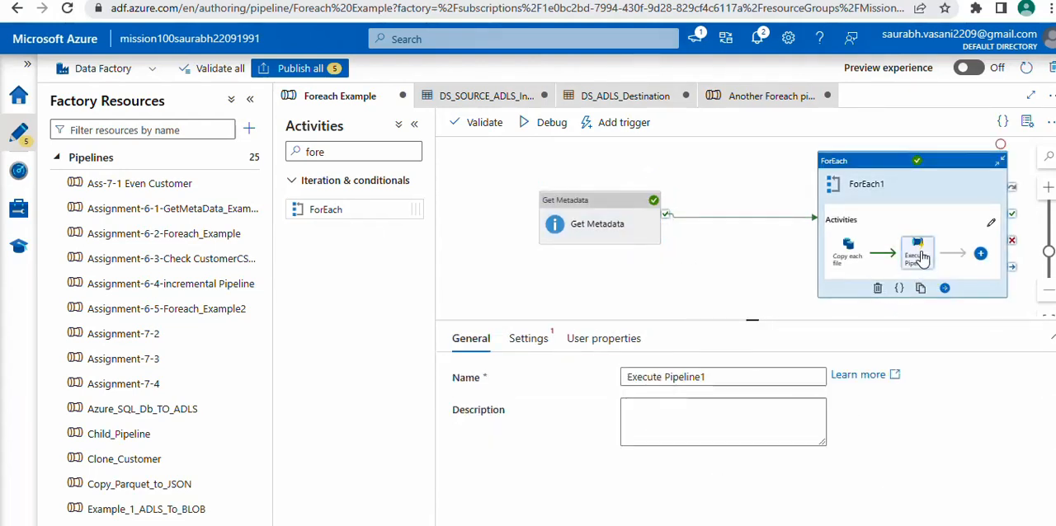
{"action": "left_click", "coordinate": [519, 337]}
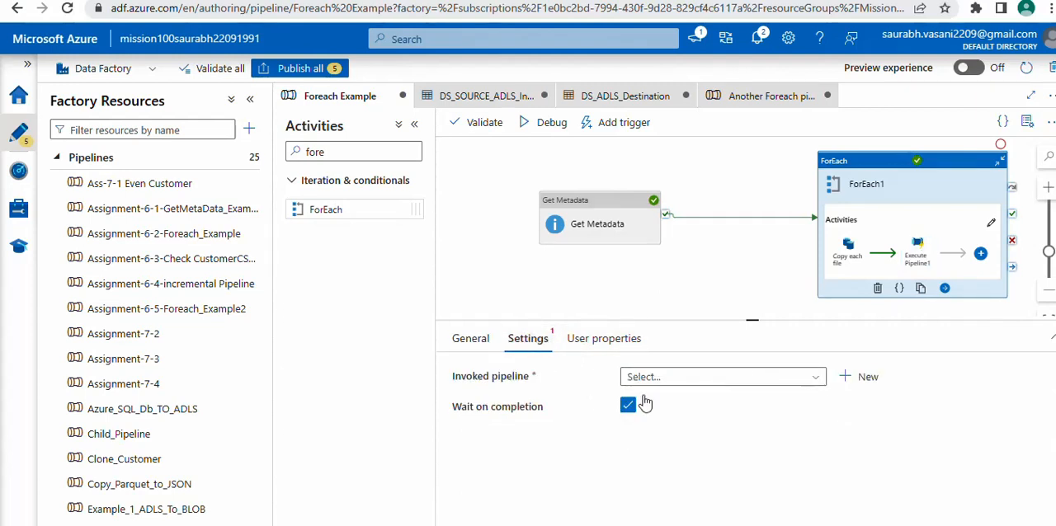
{"action": "left_click", "coordinate": [684, 377]}
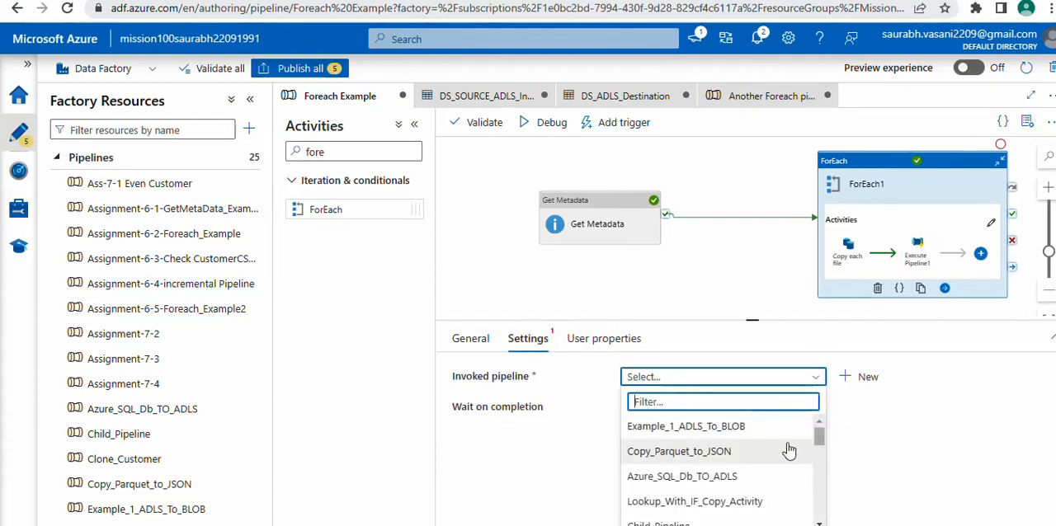
{"action": "left_click_drag", "start_coordinate": [817, 437], "coordinate": [818, 513]}
{"action": "left_click", "coordinate": [745, 517]}
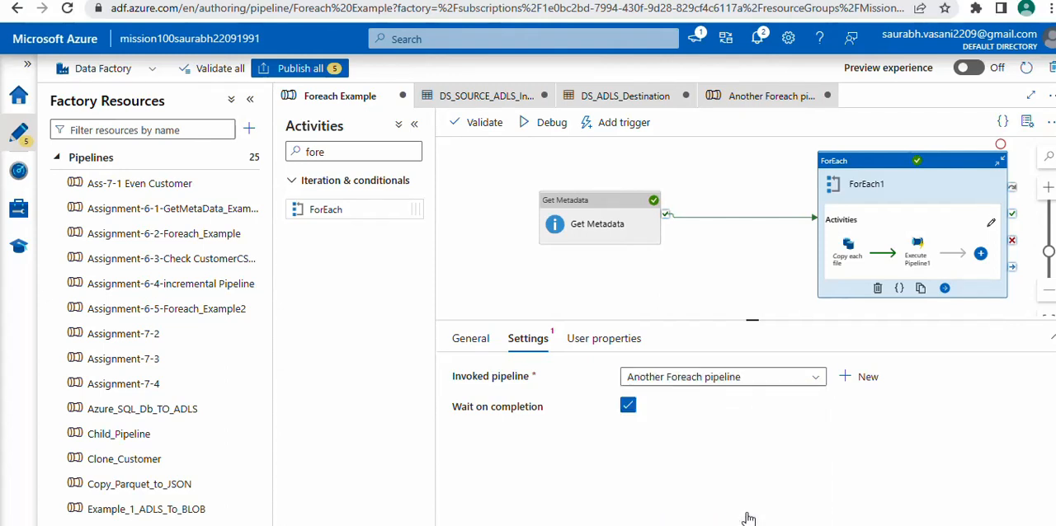